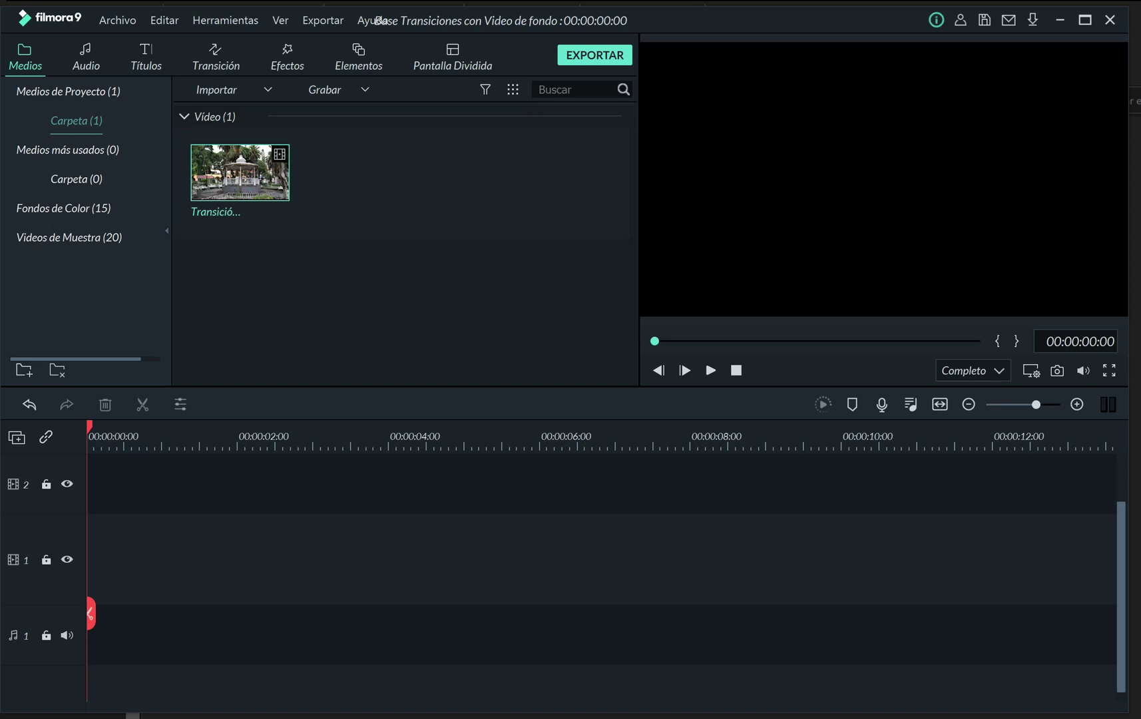
Add the Título 6 title from the Títulos category to the start of video track 1.
mouse_move(280, 192)
click(151, 60)
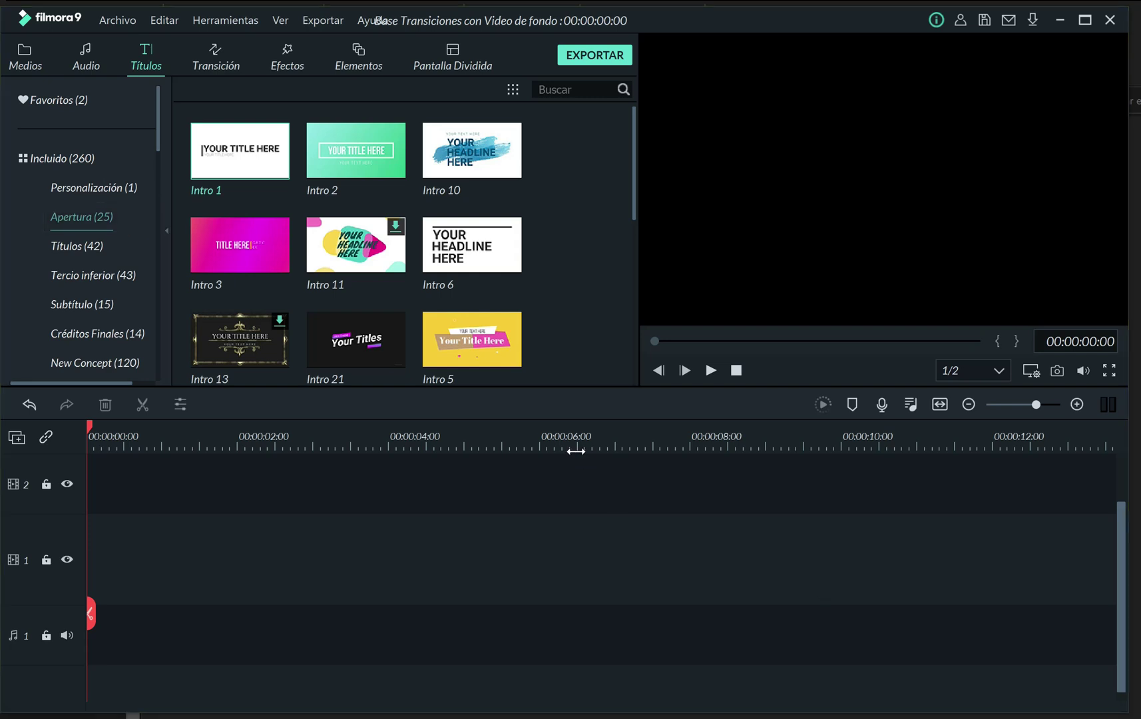
click(92, 191)
click(94, 243)
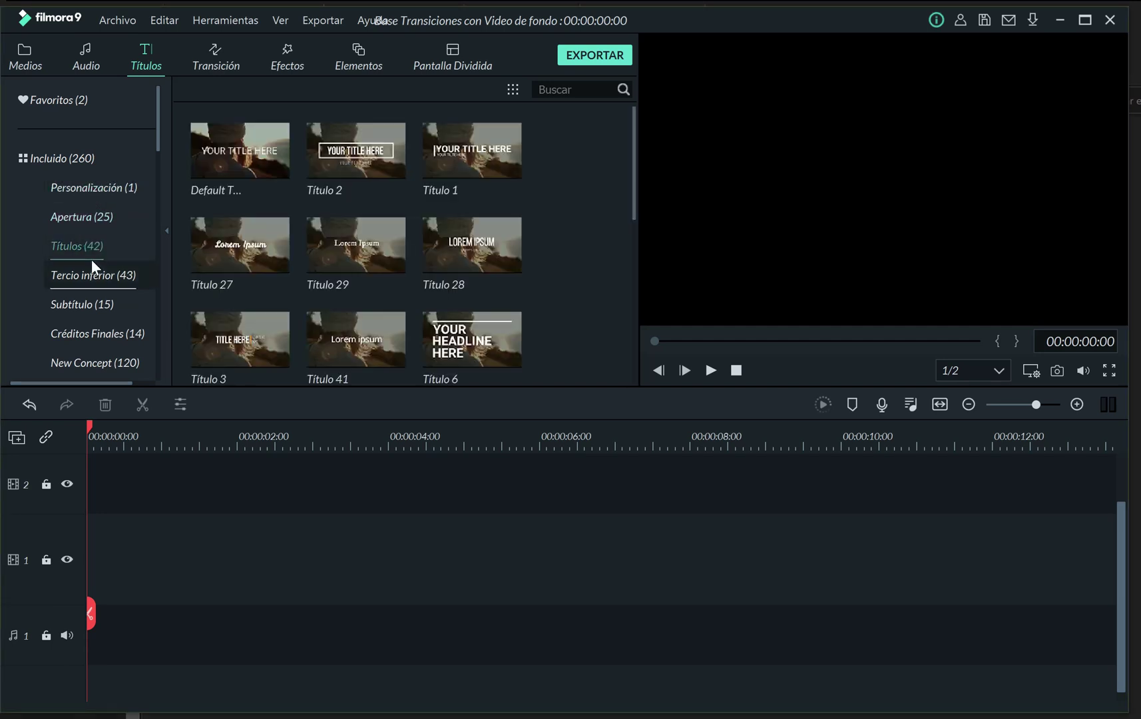
mouse_move(494, 177)
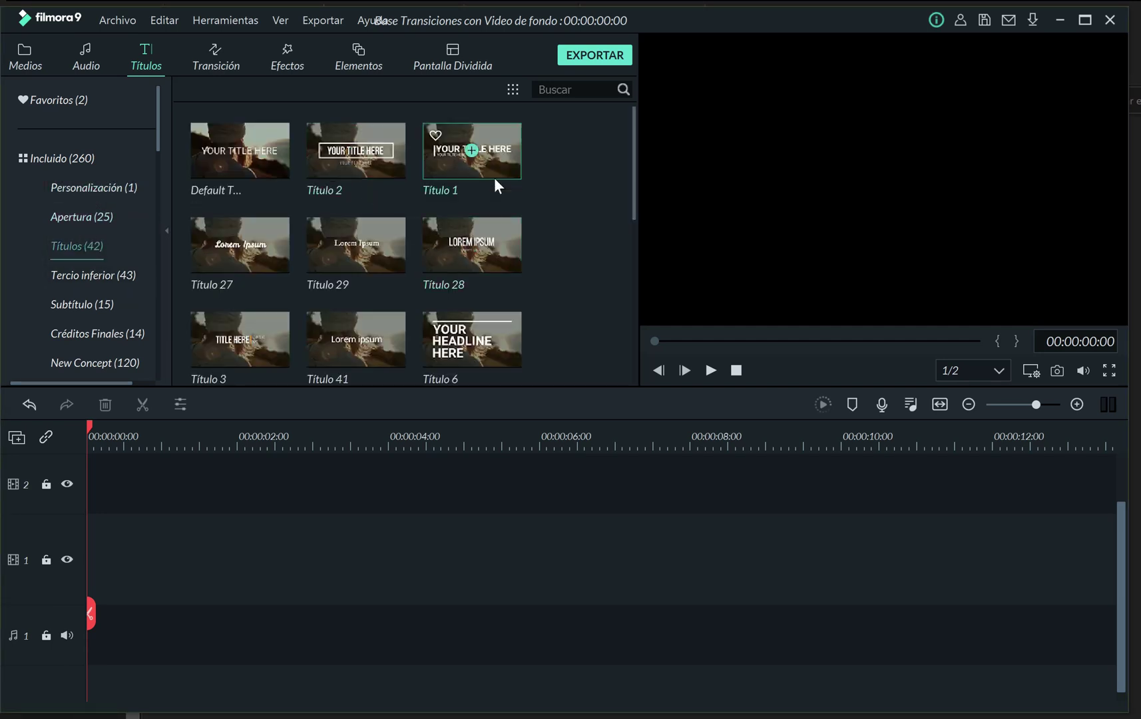
mouse_move(428, 330)
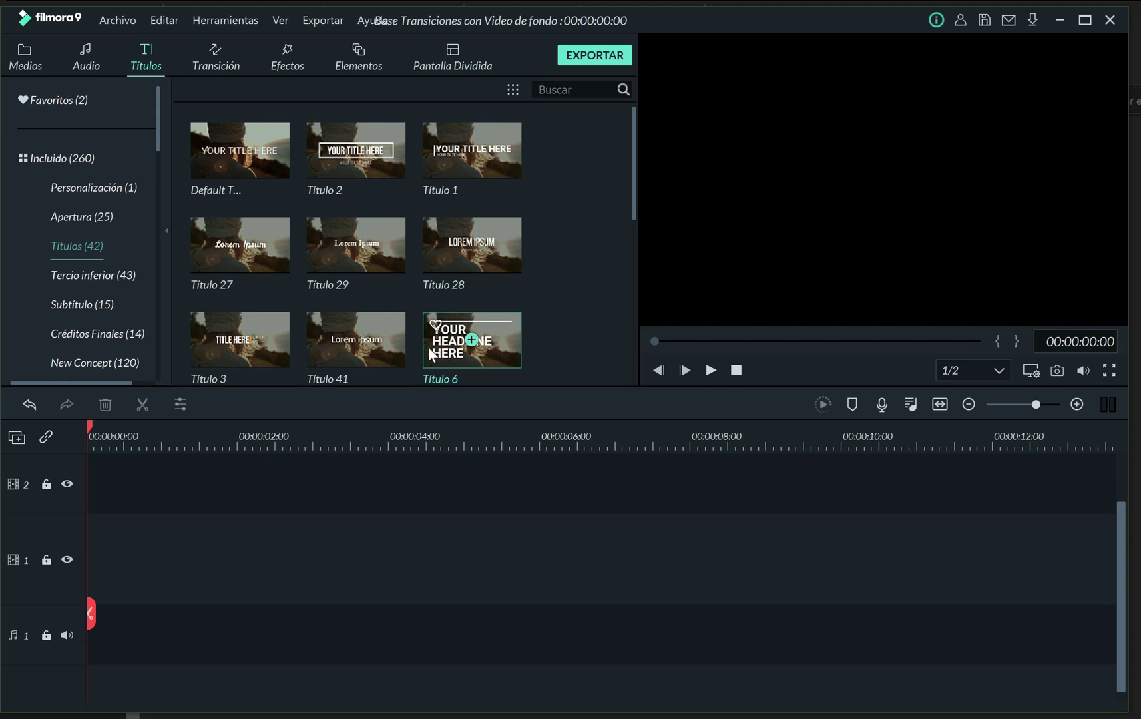
click(433, 350)
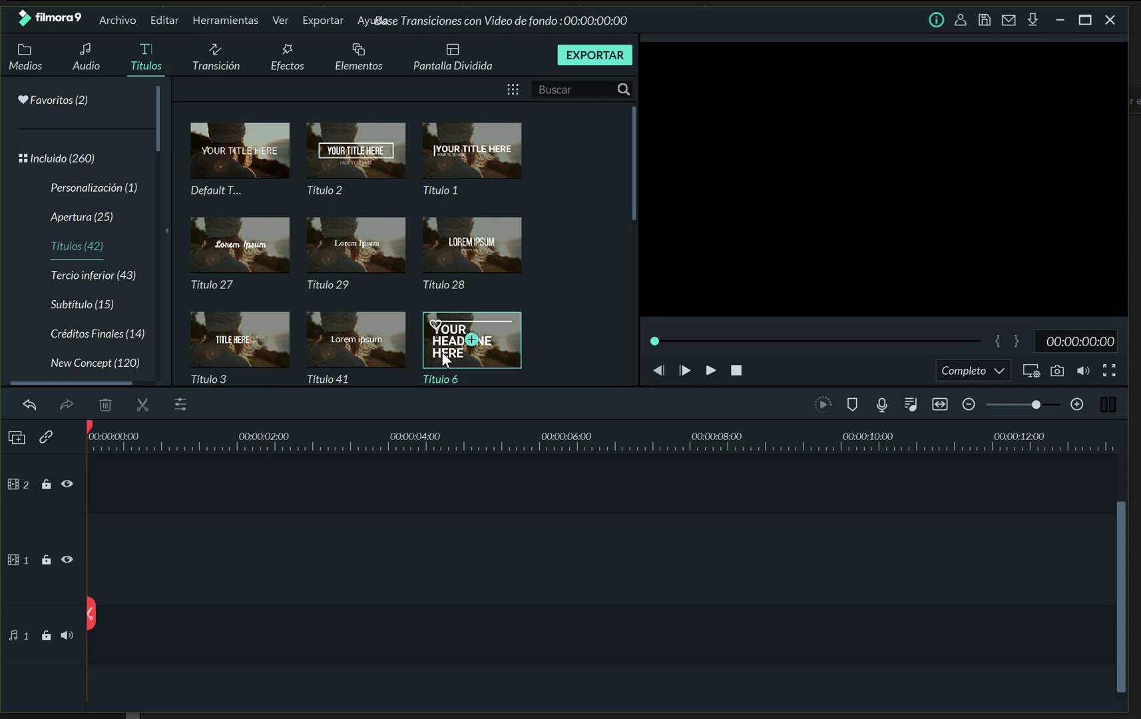
drag(443, 351, 85, 571)
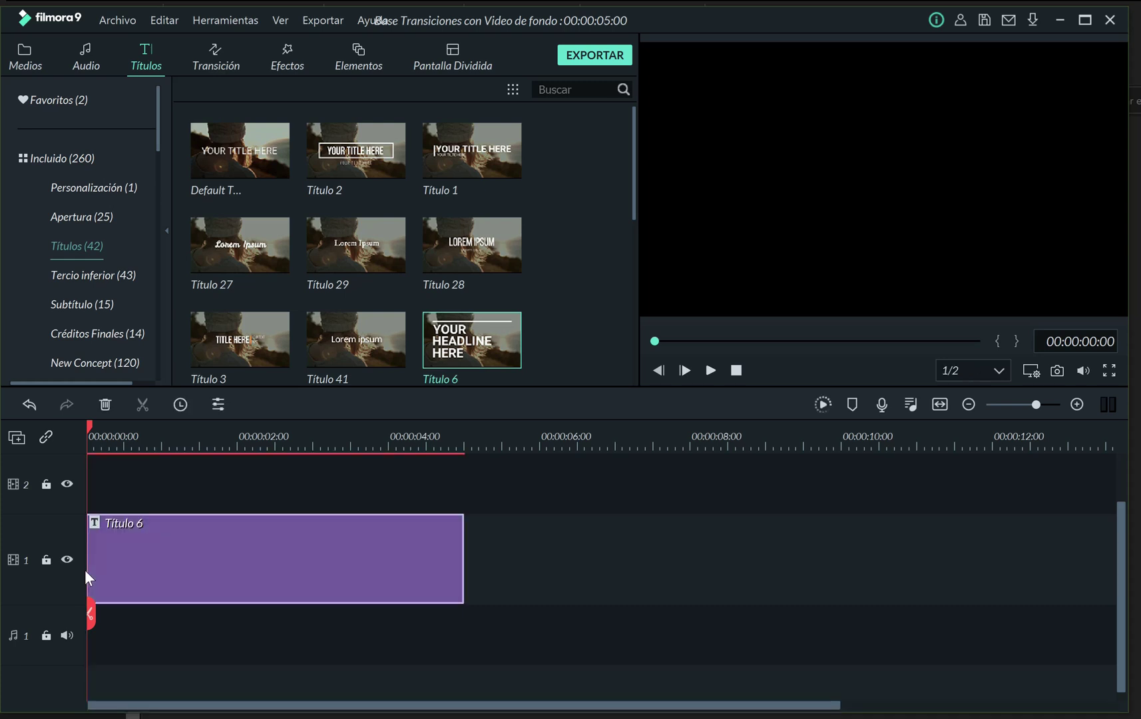
Open the Título 6 clip in the advanced text editor and delete its horizontal line and the HERE text.
double_click(170, 569)
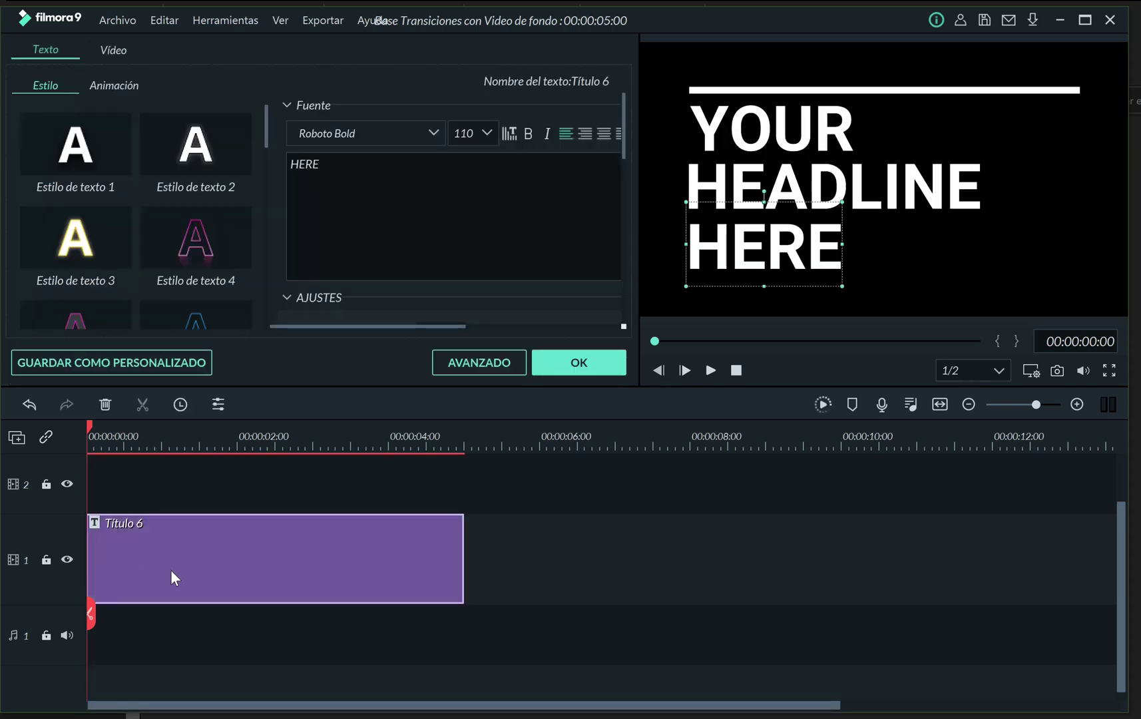
click(472, 366)
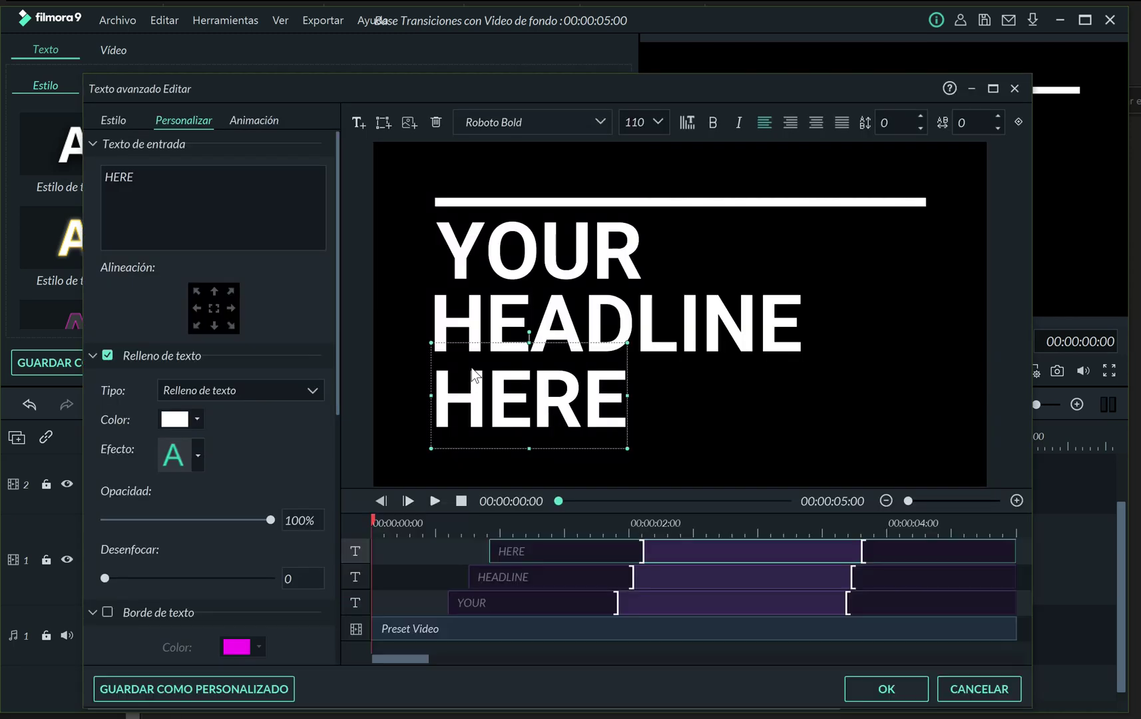
click(679, 202)
key(Delete)
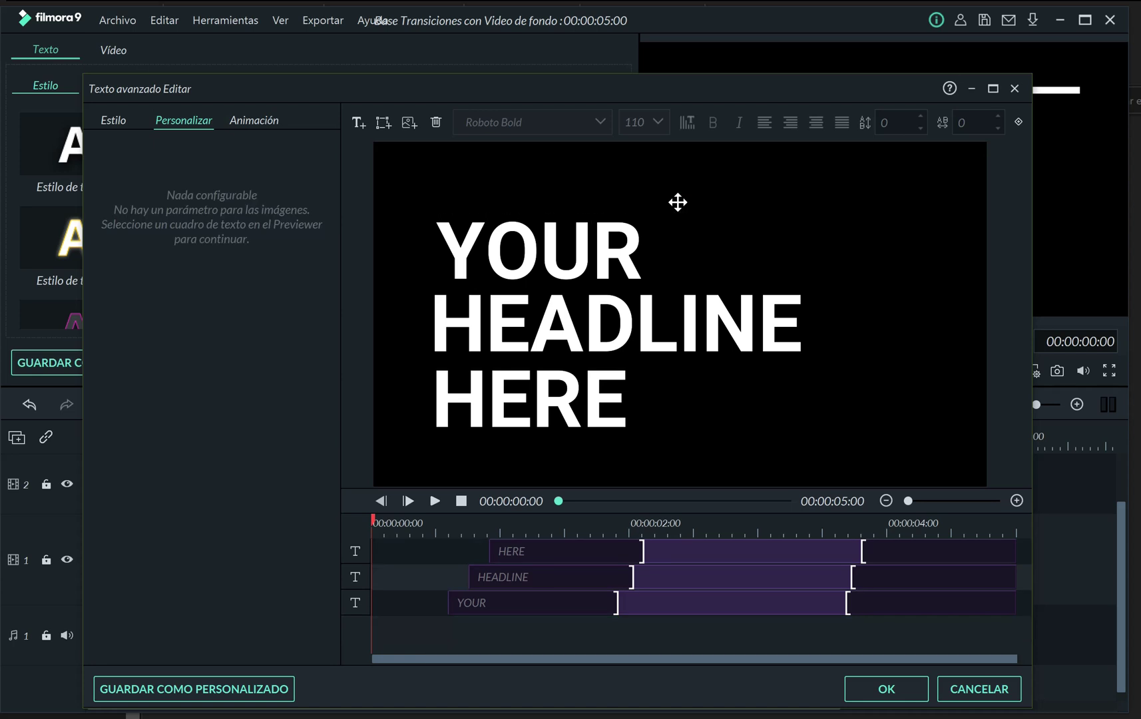
click(580, 399)
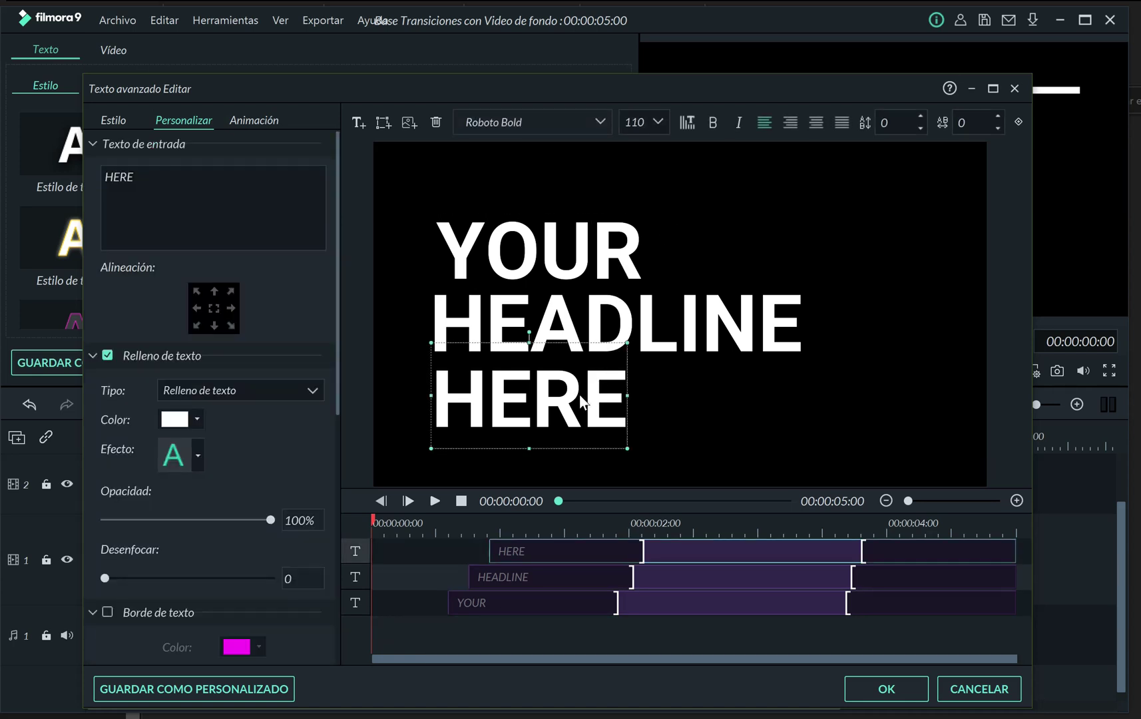
key(Delete)
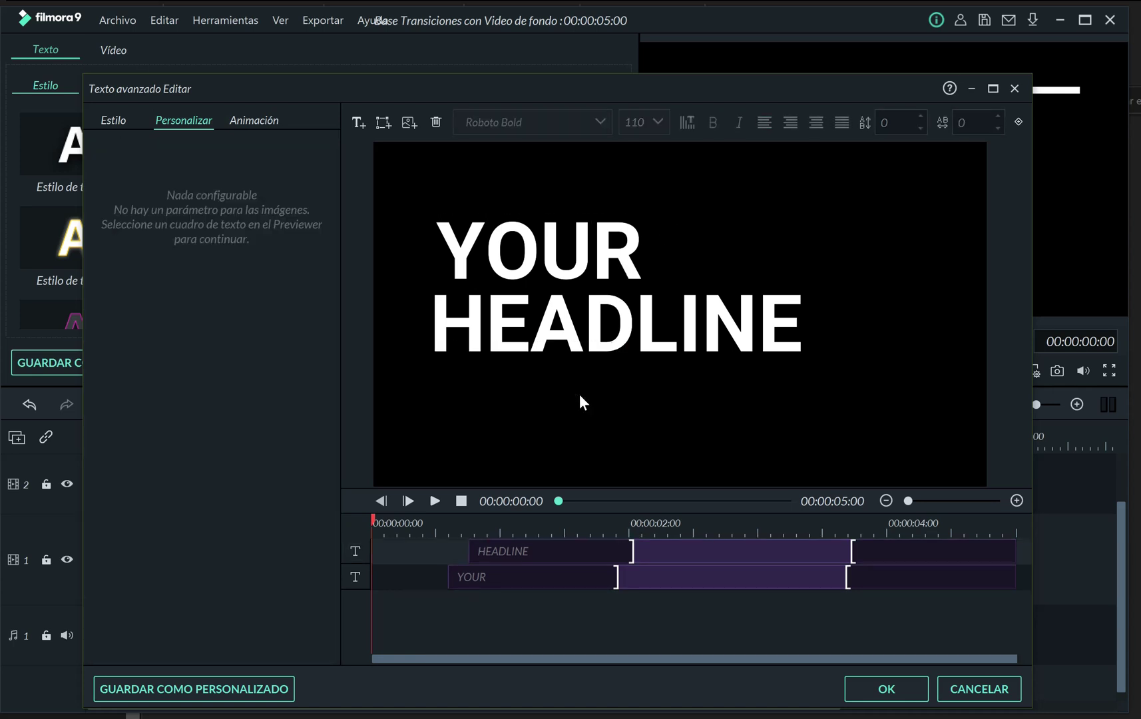
Replace the title text YOUR with PUEBLO.
click(553, 246)
click(580, 332)
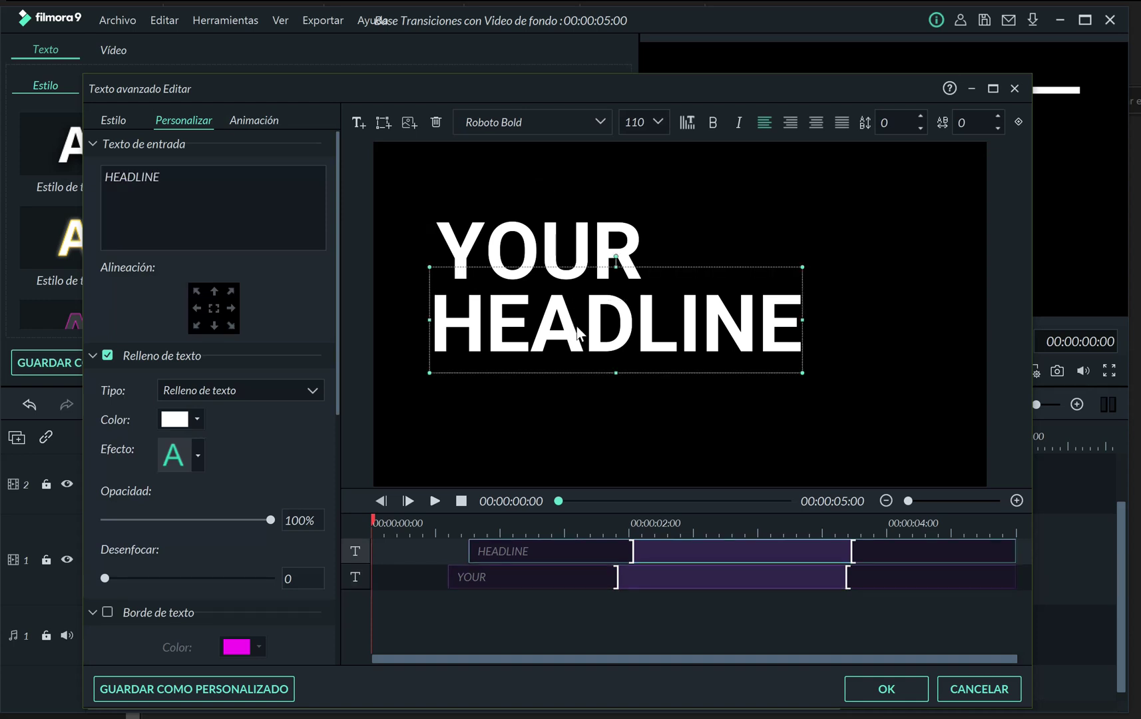
click(553, 255)
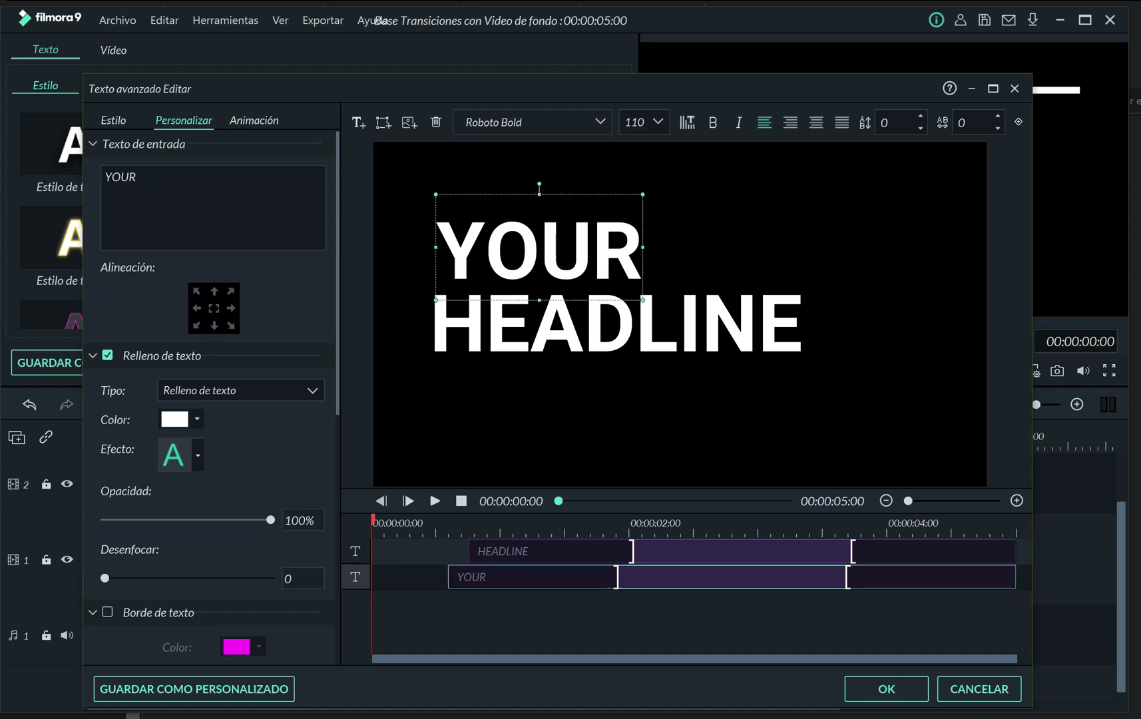
drag(158, 178, 76, 186)
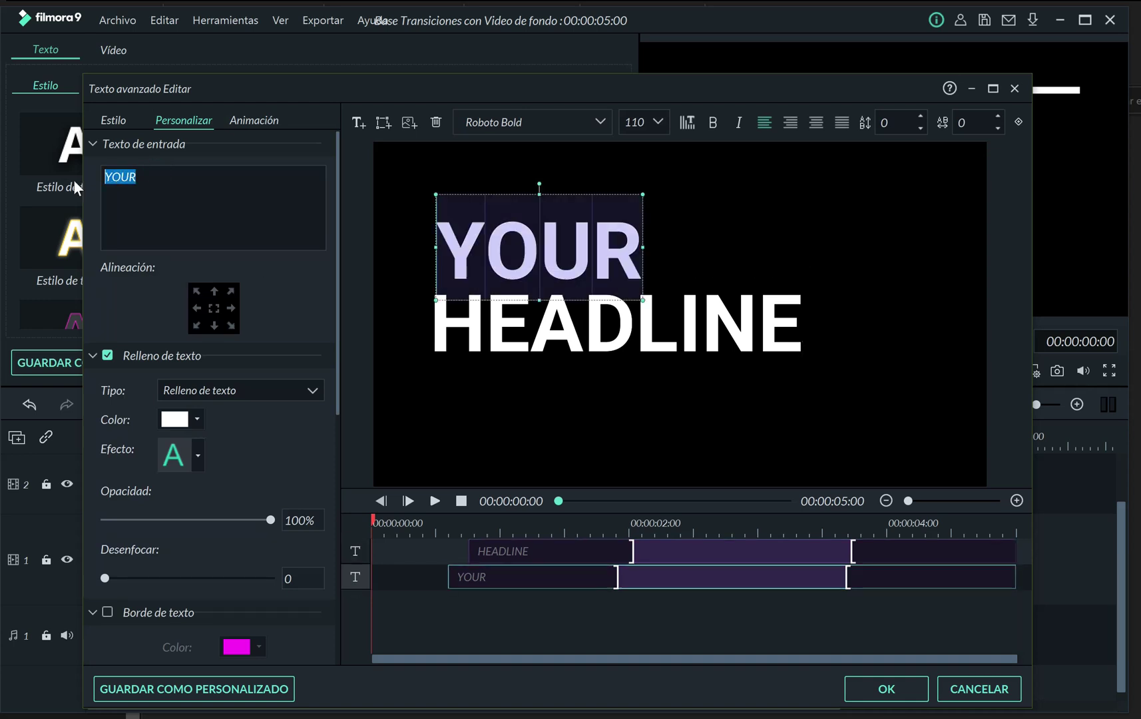
text(PUE)
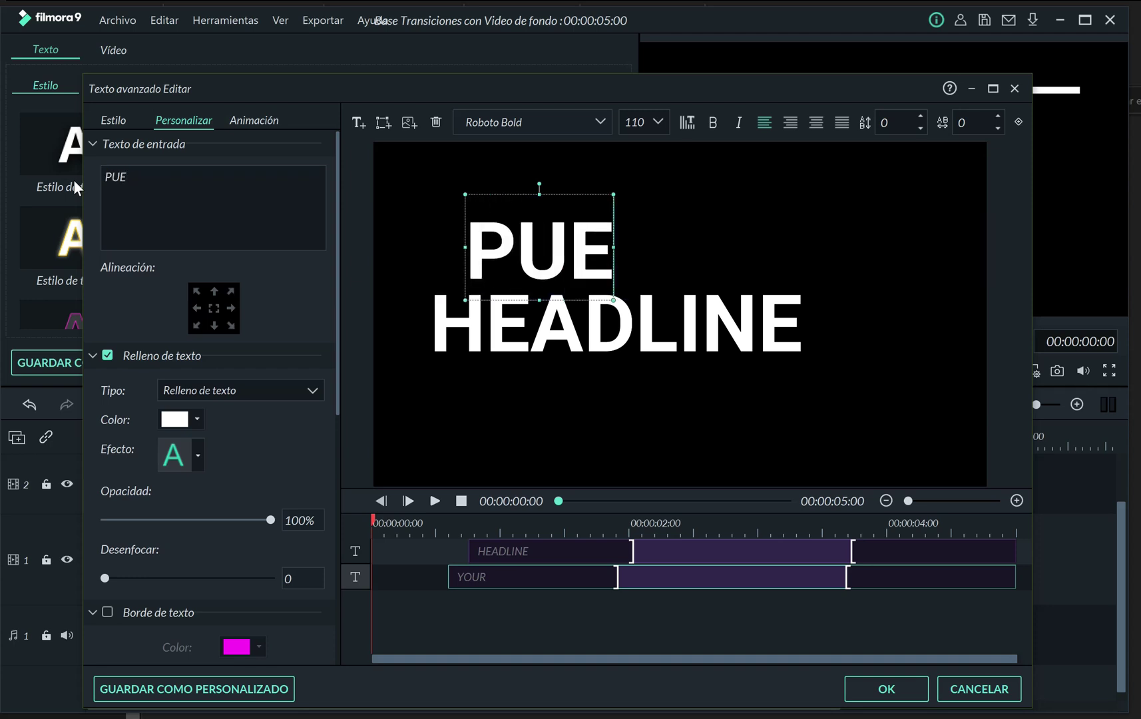
text(BLO)
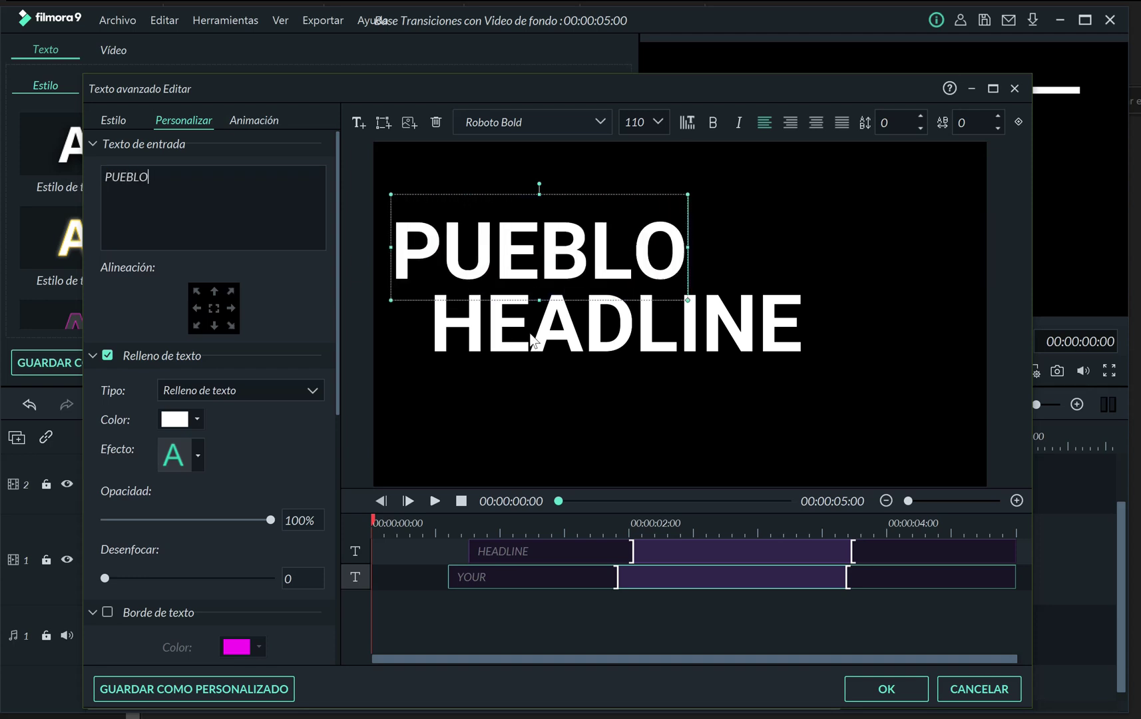
Replace the title text HEADLINE with MÁGICO.
click(532, 338)
drag(179, 182, 75, 177)
text(MÁGICV)
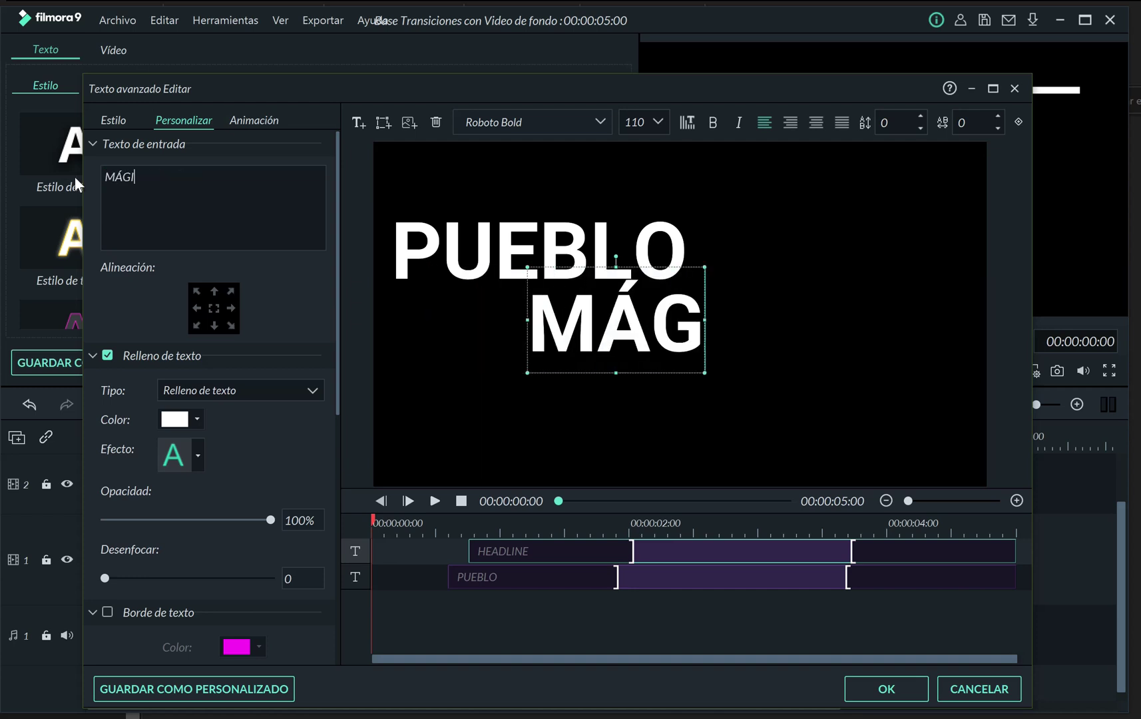
key(BackSpace)
key(BackSpace)
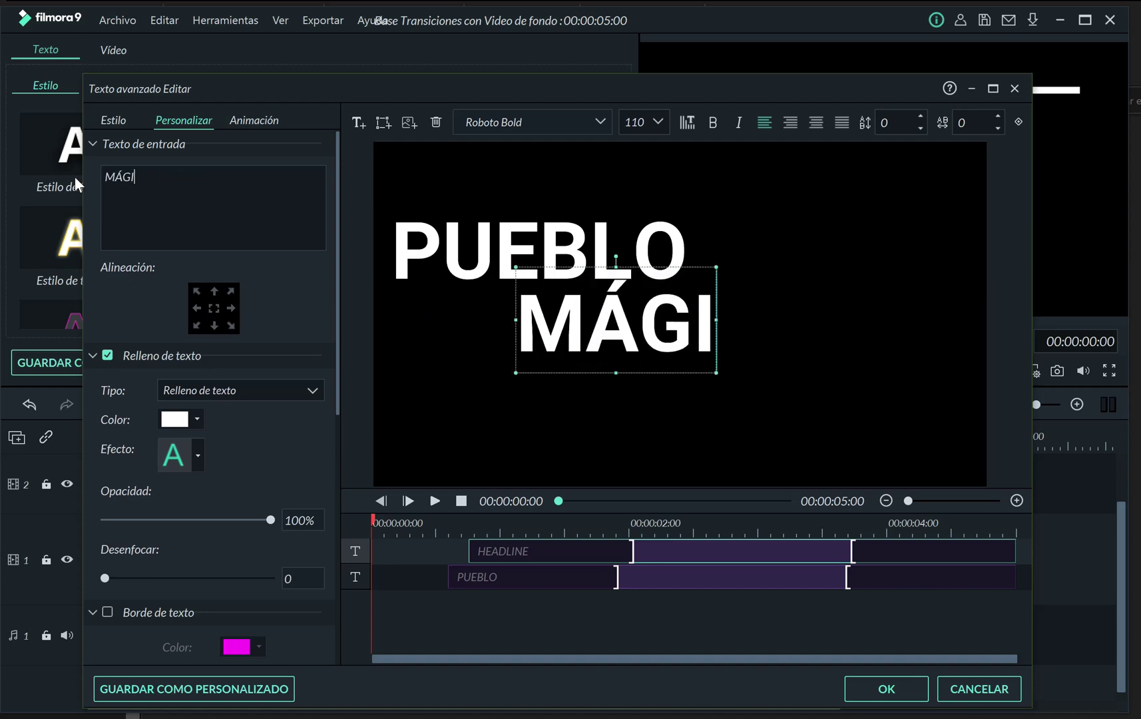
text(CO)
click(794, 424)
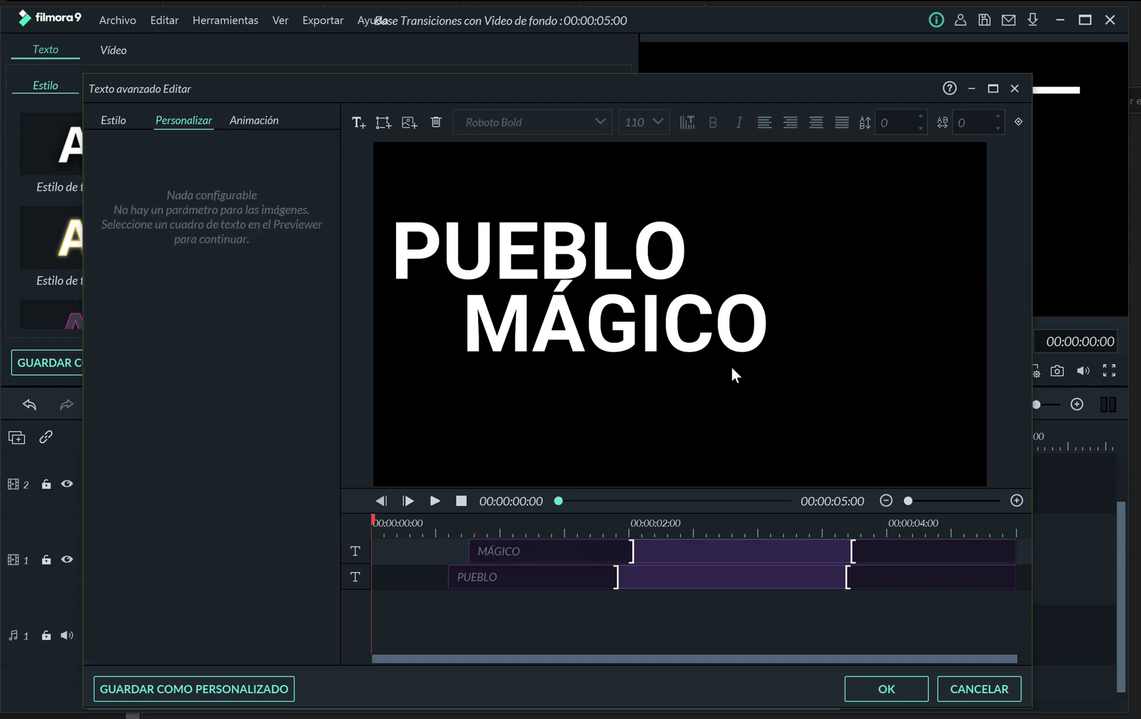
Move MÁGICO into the lower half of the frame and place PUEBLO directly above it with a gap between them.
click(710, 342)
drag(711, 342, 790, 407)
click(726, 317)
drag(666, 248, 787, 265)
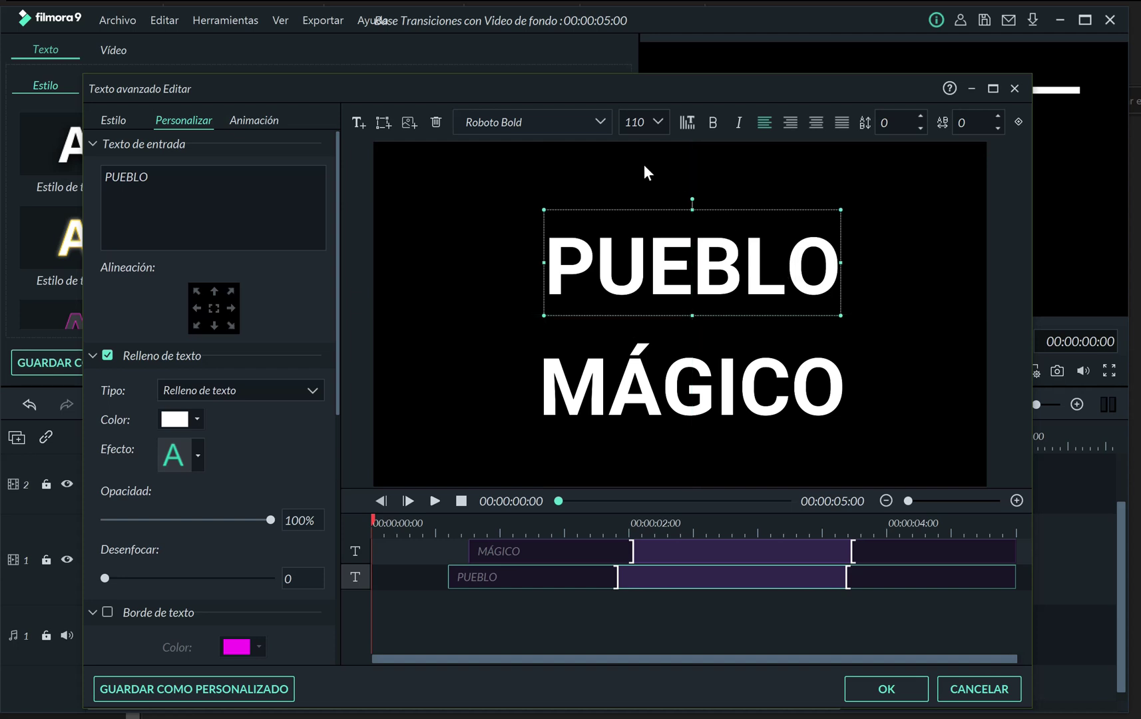
Enlarge PUEBLO to font size 220 and centre it horizontally in the upper half of the frame.
click(659, 122)
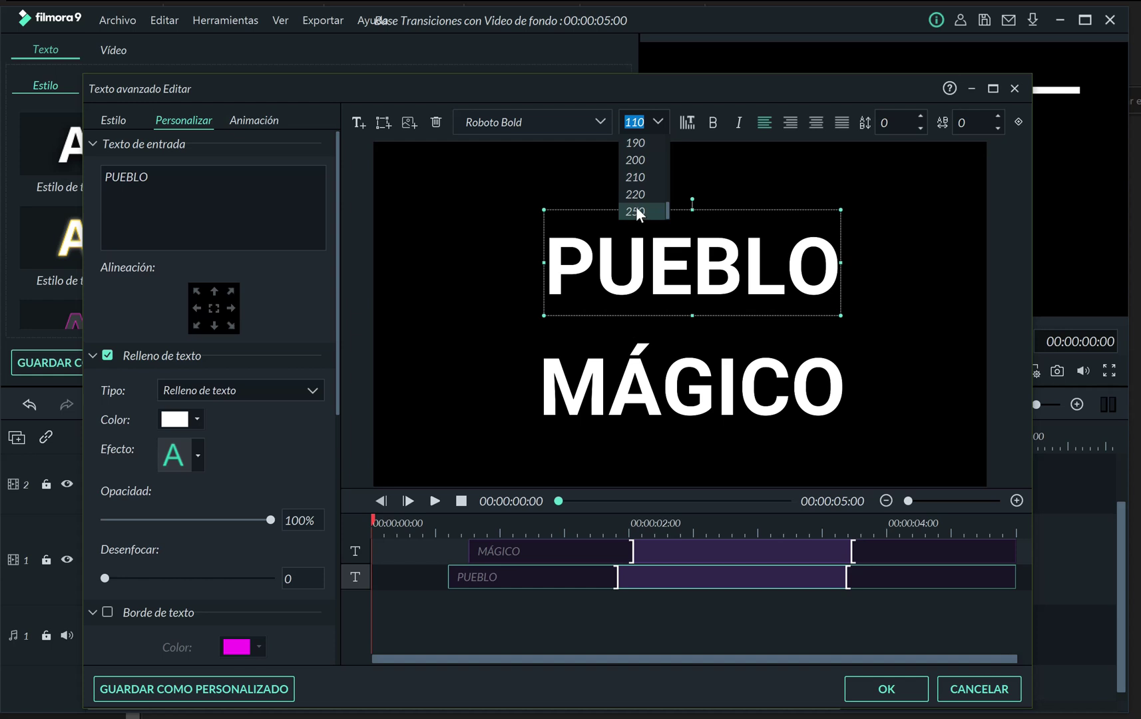
scroll(639, 159, up, 10)
scroll(639, 158, down, 10)
click(635, 178)
drag(733, 304, 726, 253)
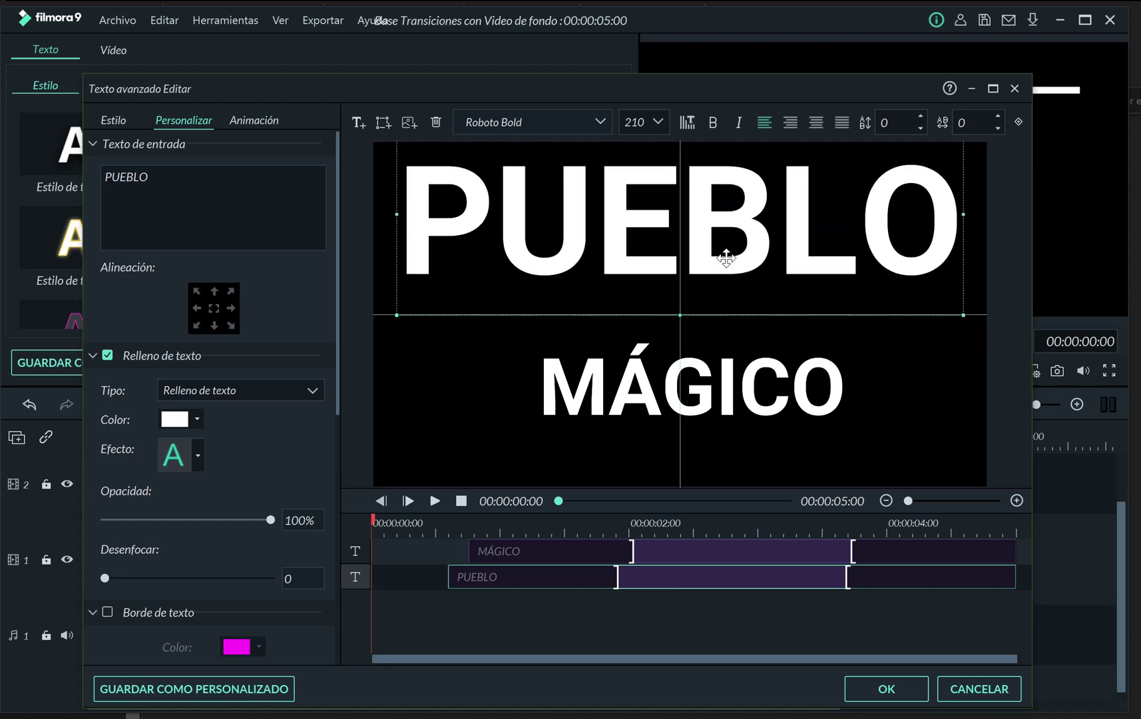
click(635, 122)
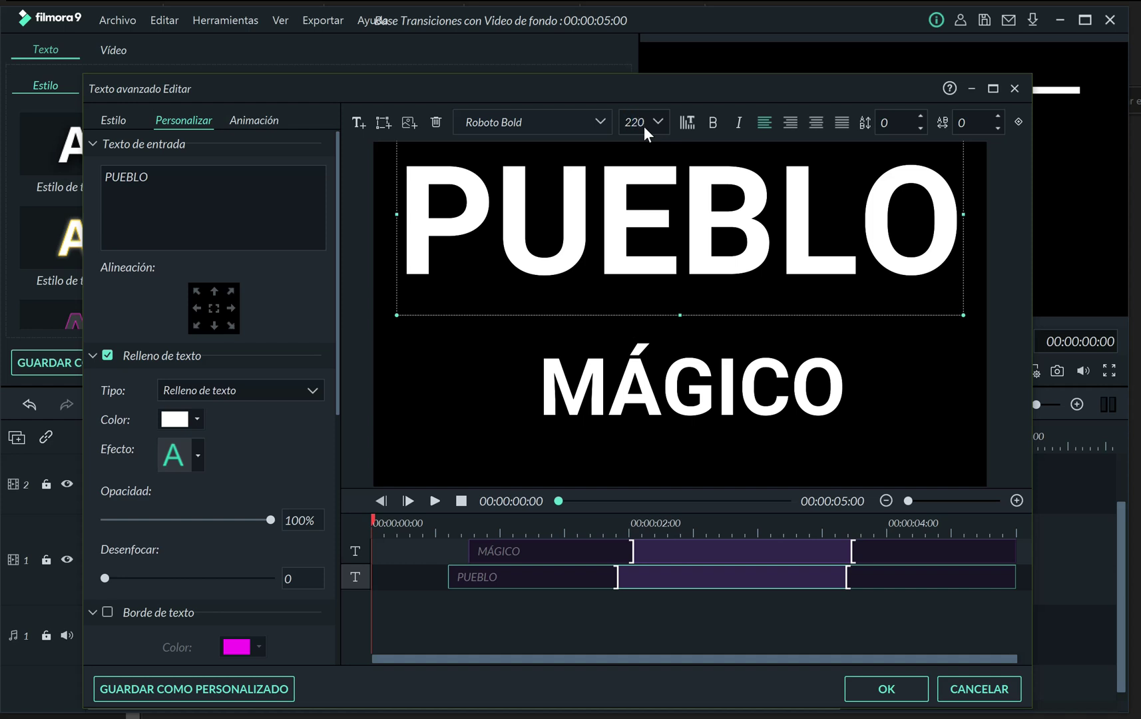
key(Return)
Set MÁGICO's font size to 210 and adjust both words' positions so they fill the frame as two stacked lines.
click(701, 377)
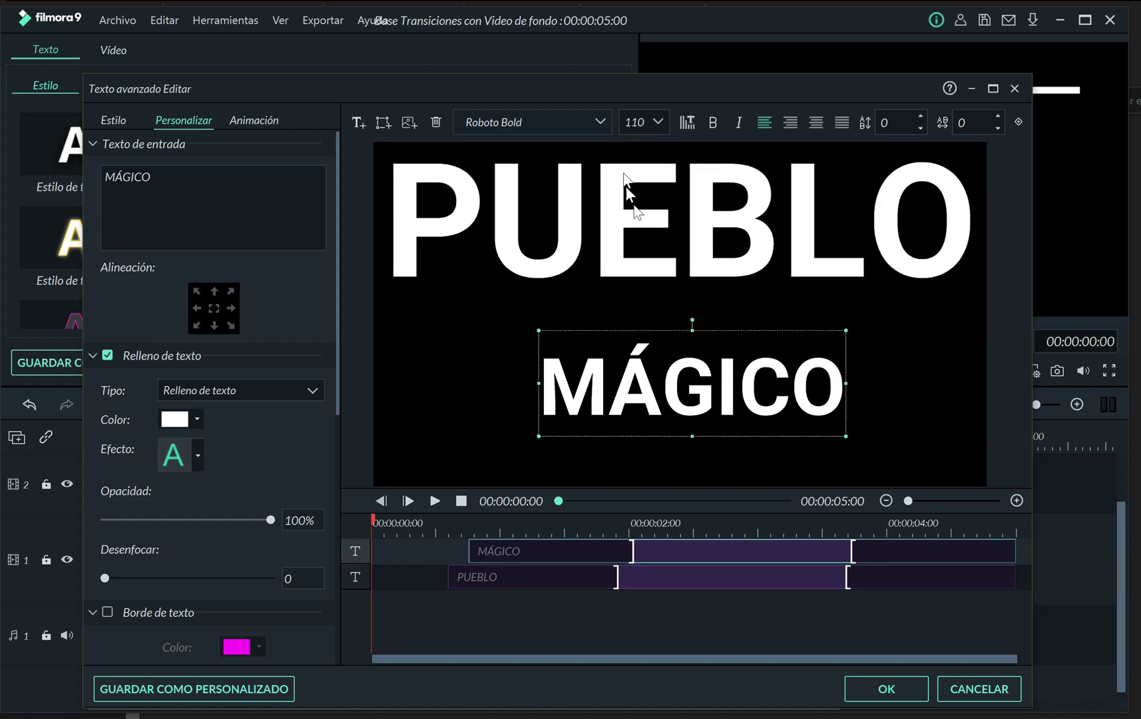
click(635, 122)
text(210)
key(Return)
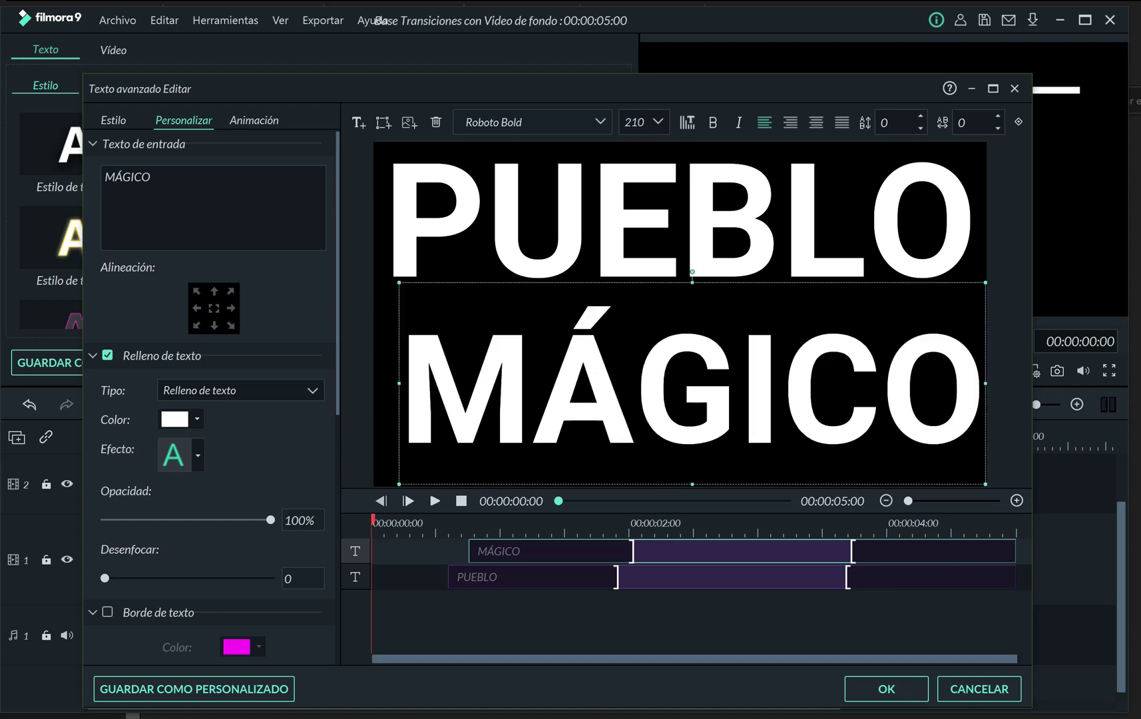
drag(741, 410, 736, 406)
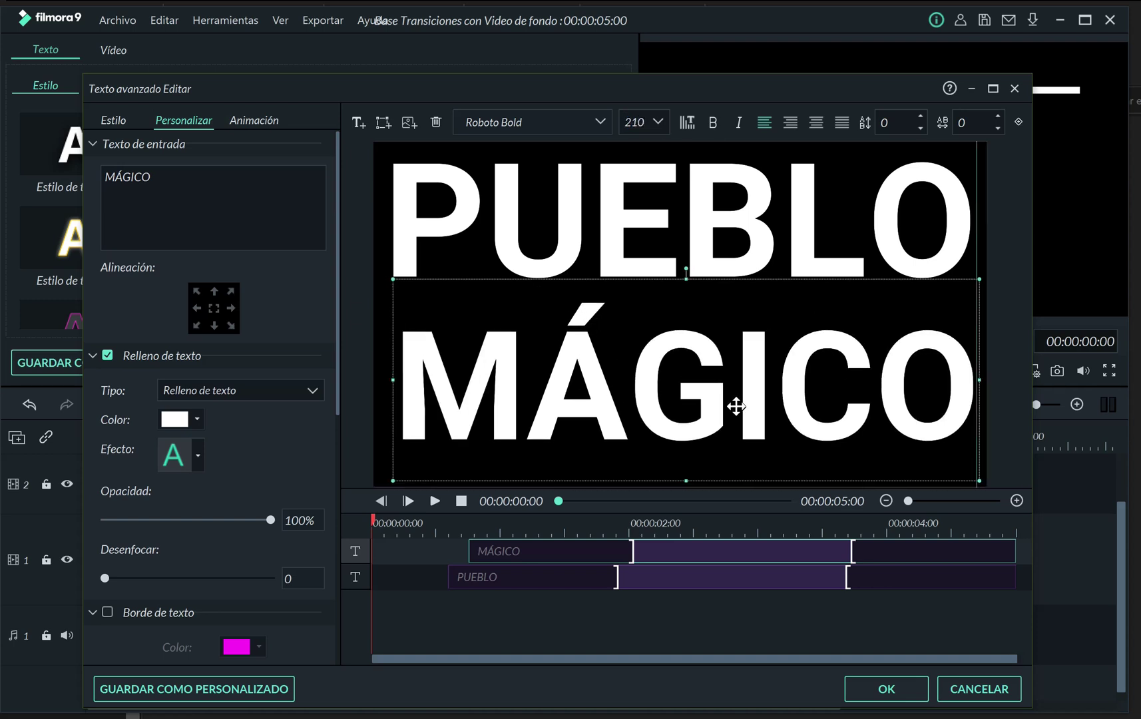
click(739, 229)
drag(738, 229, 746, 236)
Apply the Mecanografía animation to both PUEBLO and MÁGICO and preview the title.
click(254, 120)
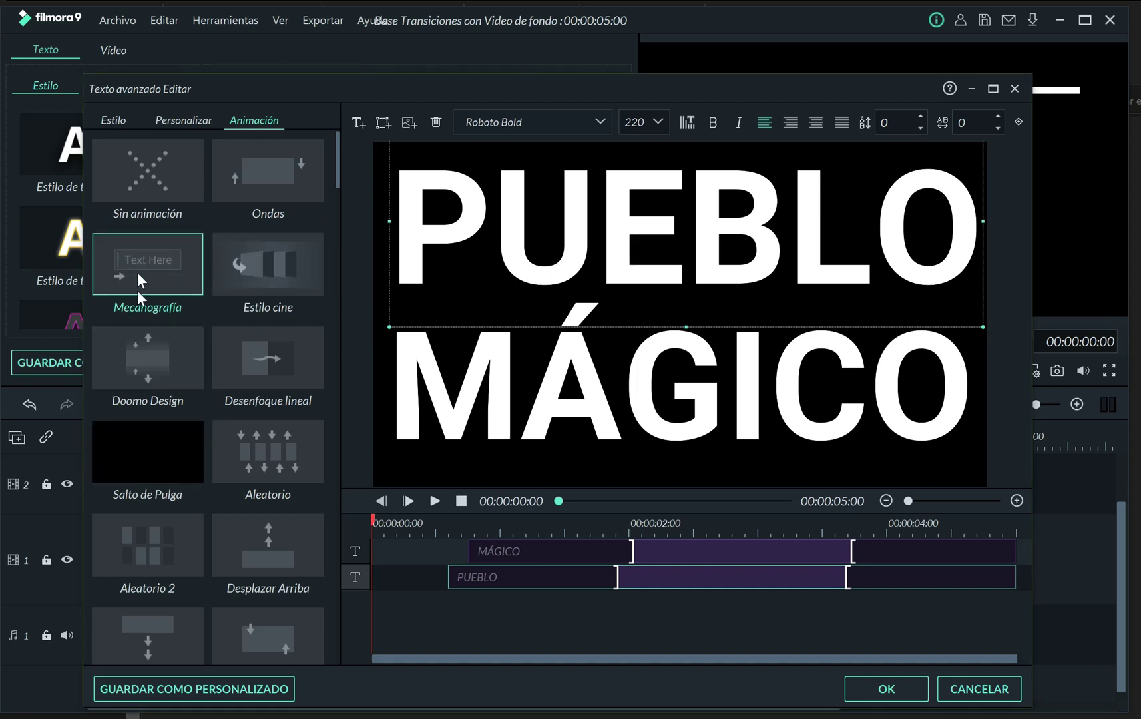
double_click(151, 262)
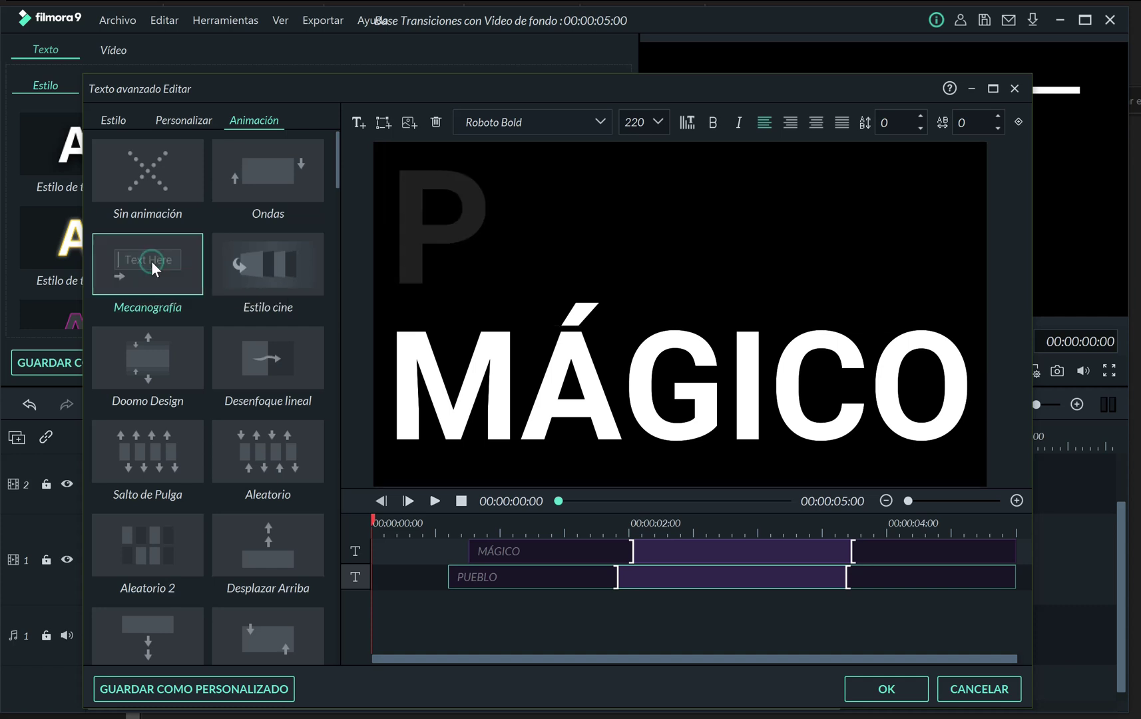
click(530, 383)
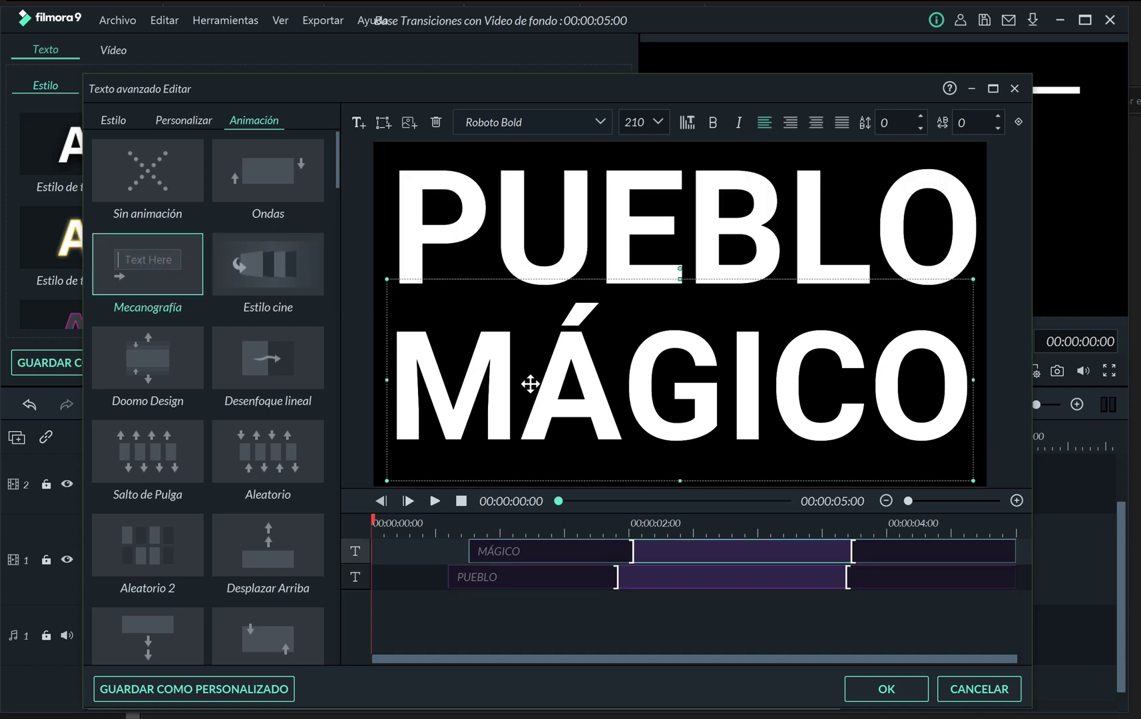
click(168, 258)
click(434, 502)
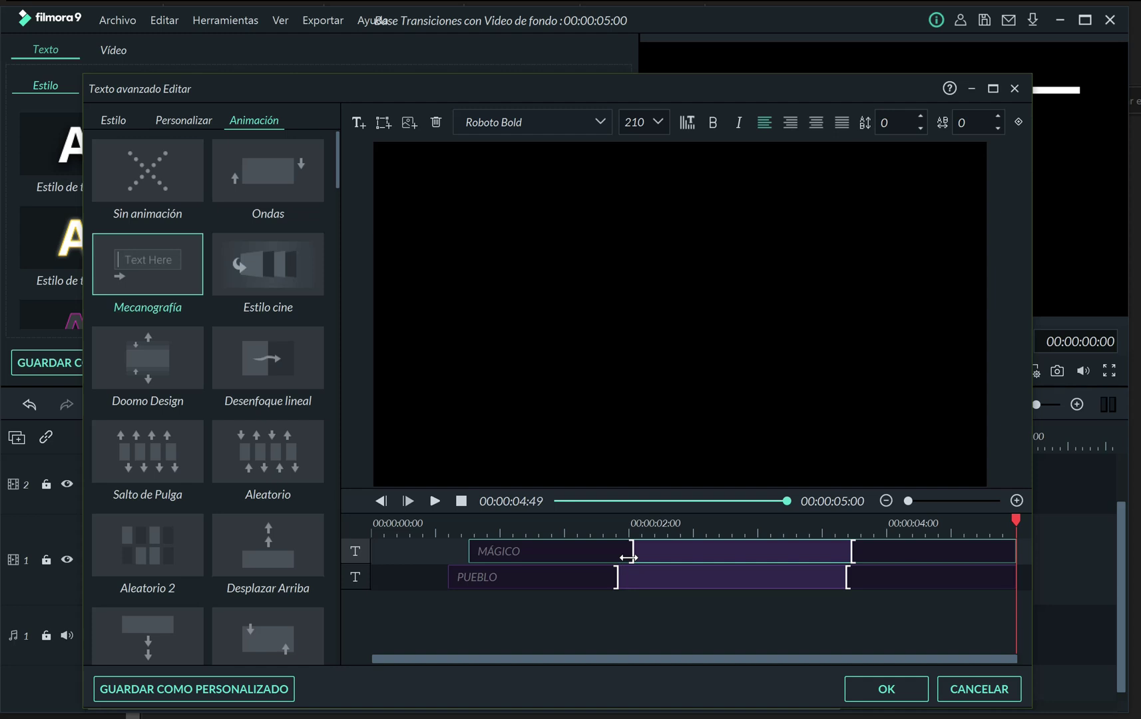
End both words' entrance animations at about 00:00:01:36, start MÁGICO's exit at about 00:00:03:34, accept the edits and play the title.
mouse_move(629, 557)
mouse_down()
mouse_move(571, 557)
mouse_move(725, 558)
mouse_move(490, 571)
mouse_move(599, 571)
mouse_move(643, 547)
mouse_move(538, 551)
mouse_move(744, 556)
mouse_move(585, 554)
mouse_up()
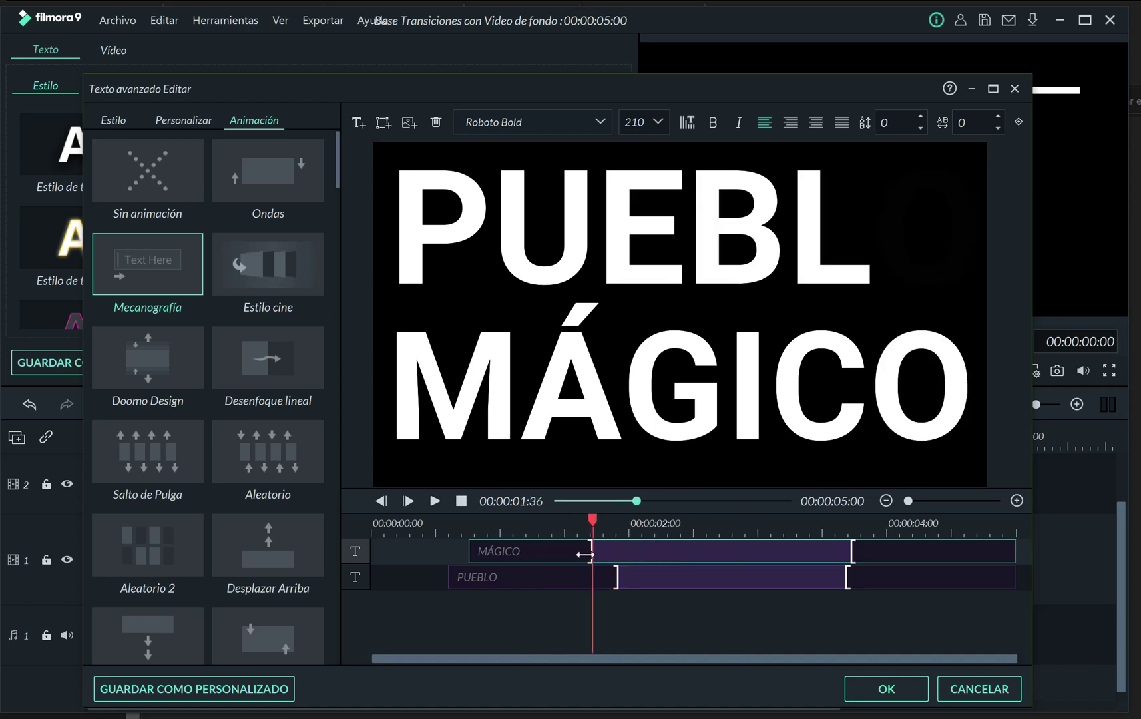
drag(617, 574, 588, 577)
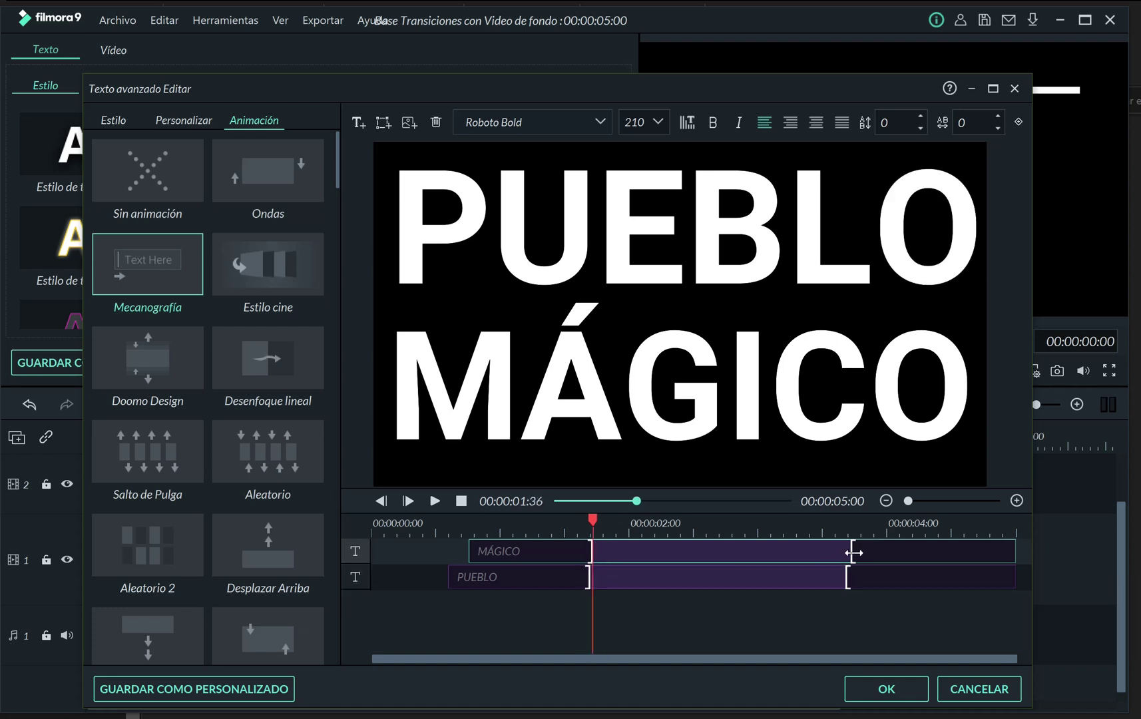
drag(853, 554, 848, 553)
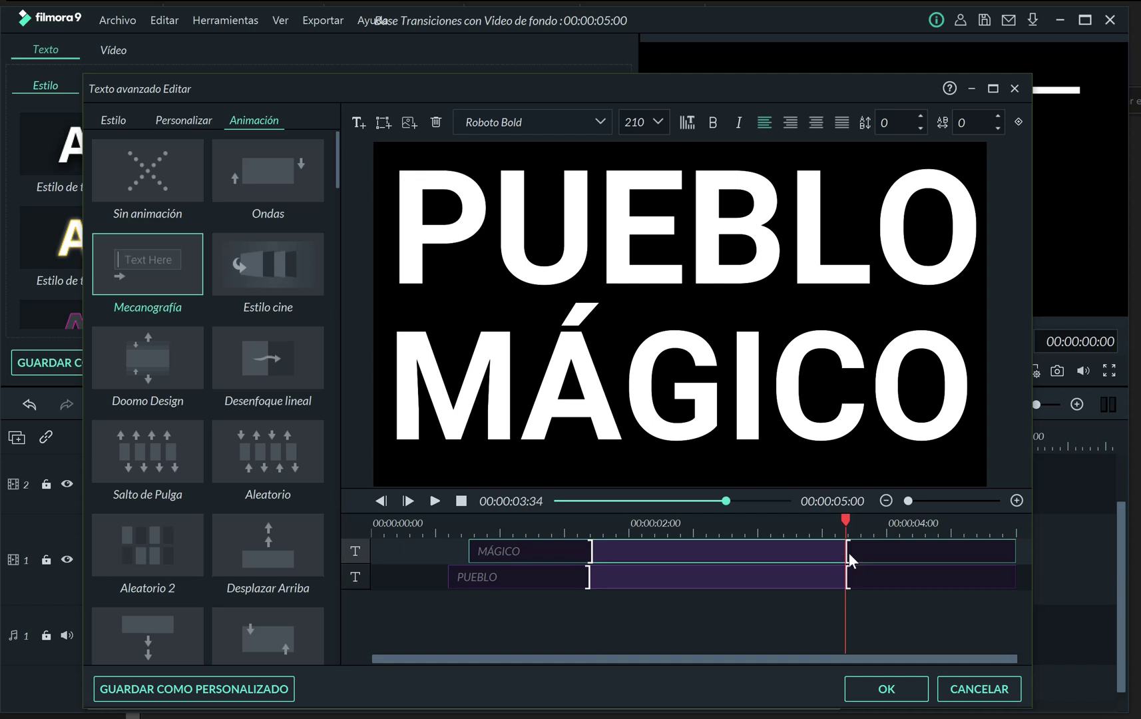
click(890, 695)
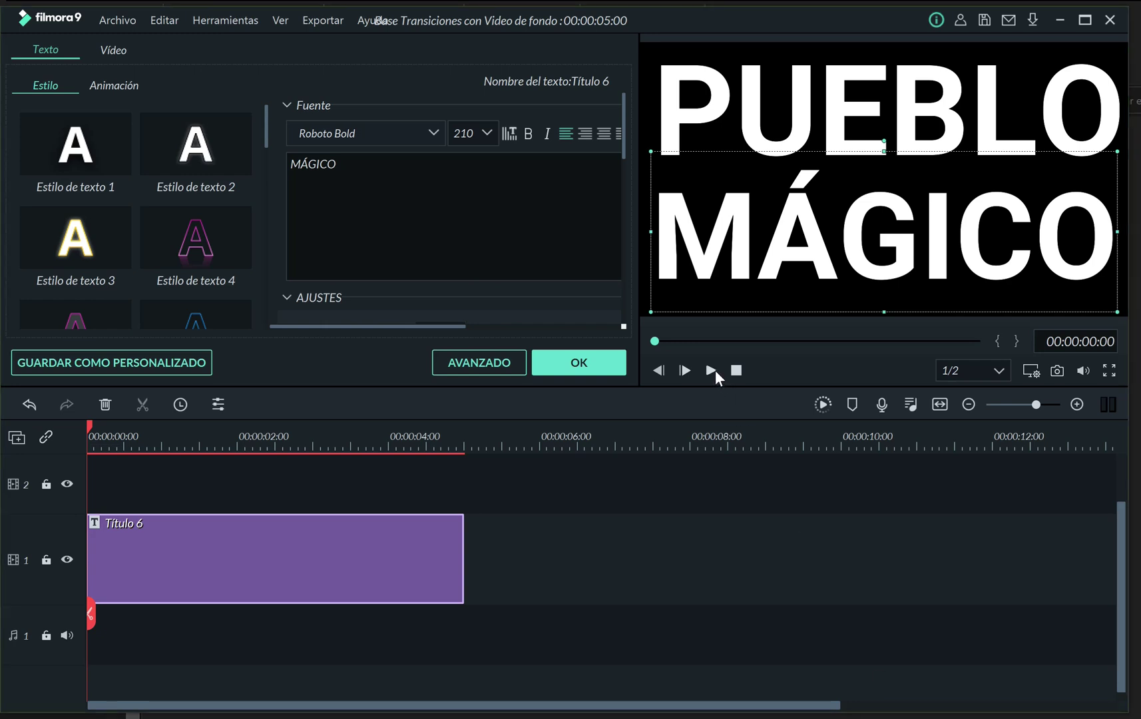
click(713, 371)
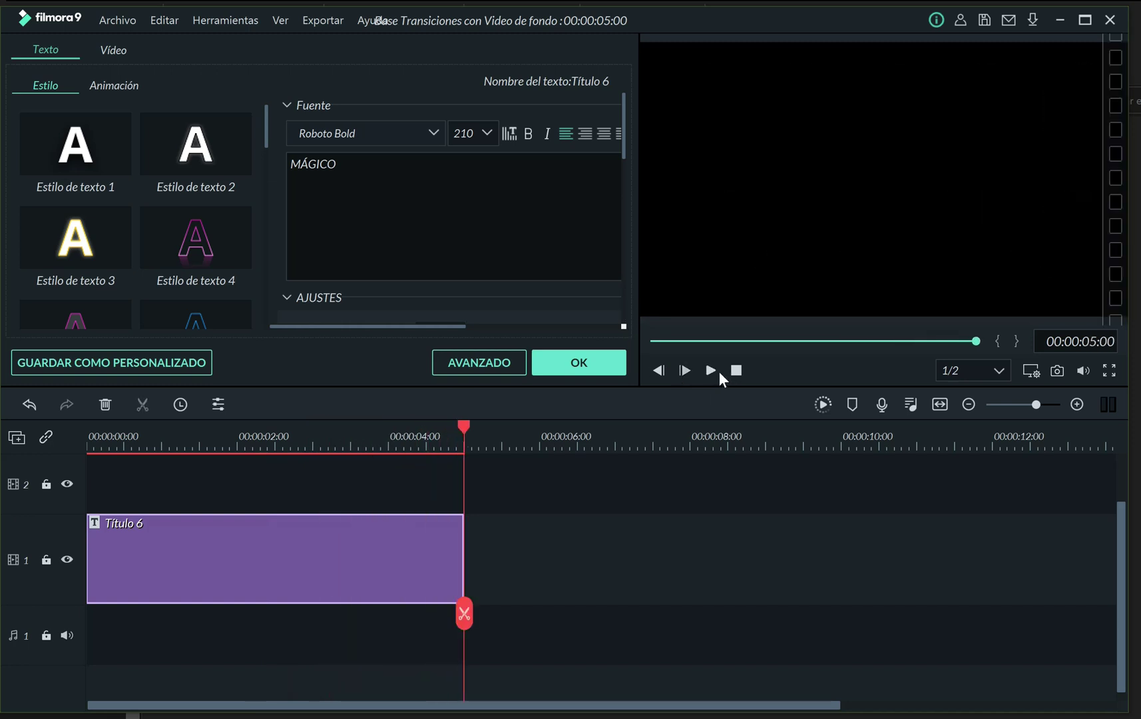
Close the title editor and place the Intro 6 title from the Apertura category directly after Título 6 on video track 1.
click(614, 364)
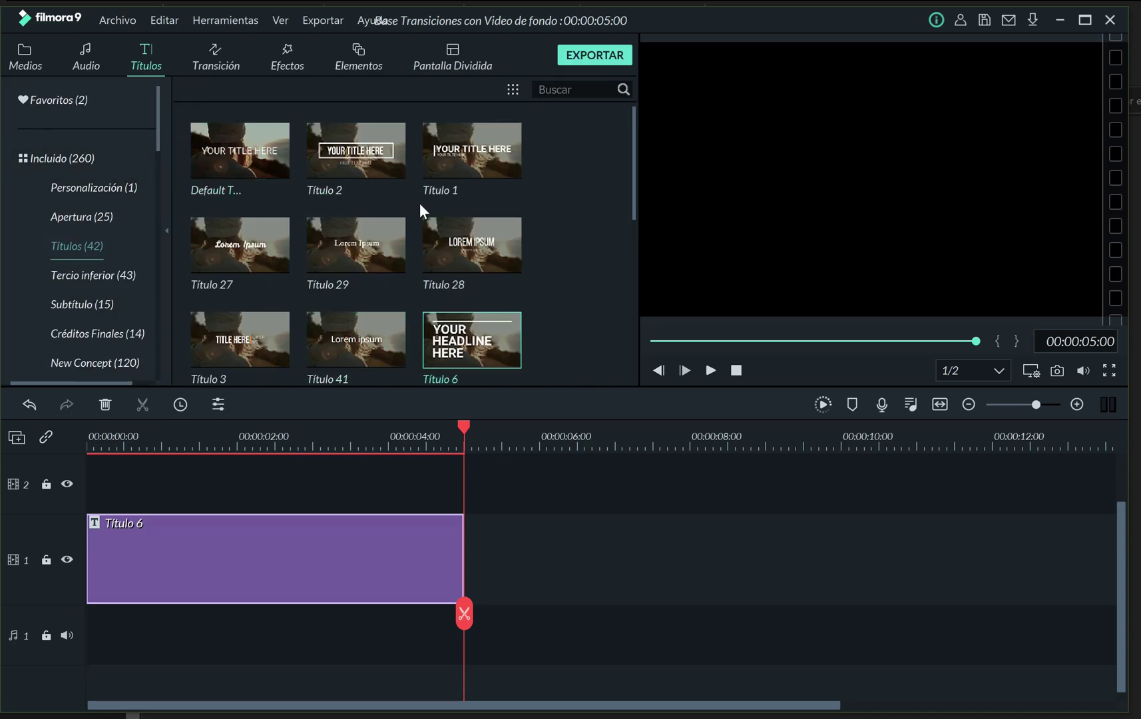
click(97, 220)
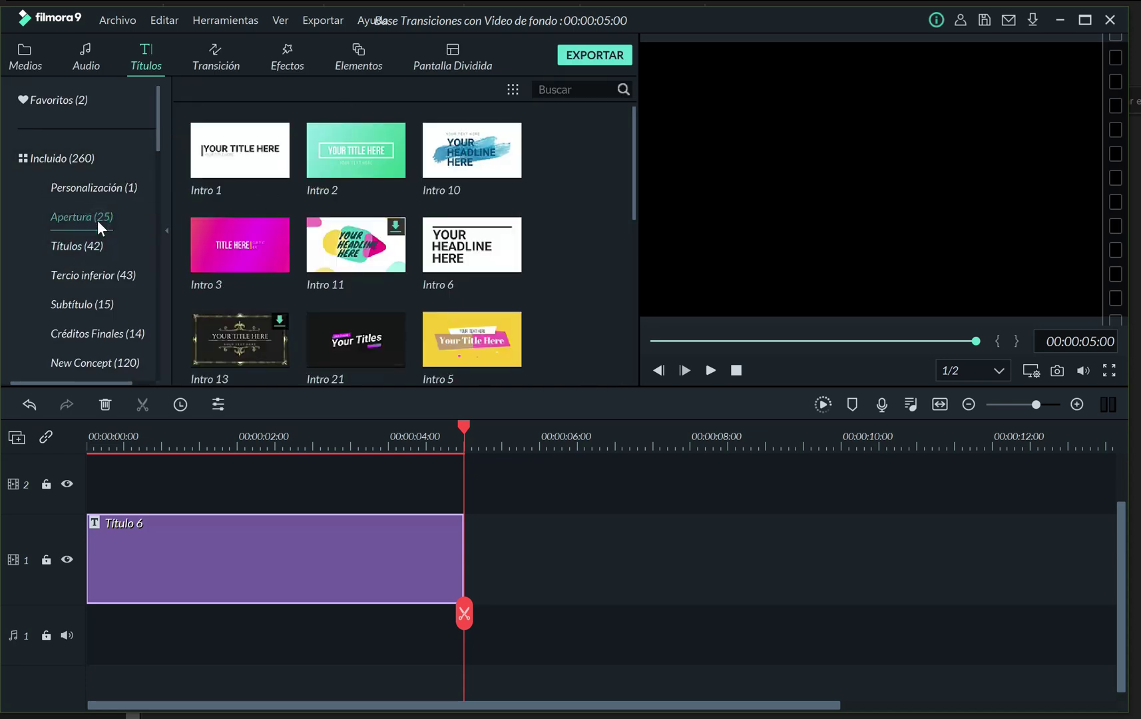
click(92, 191)
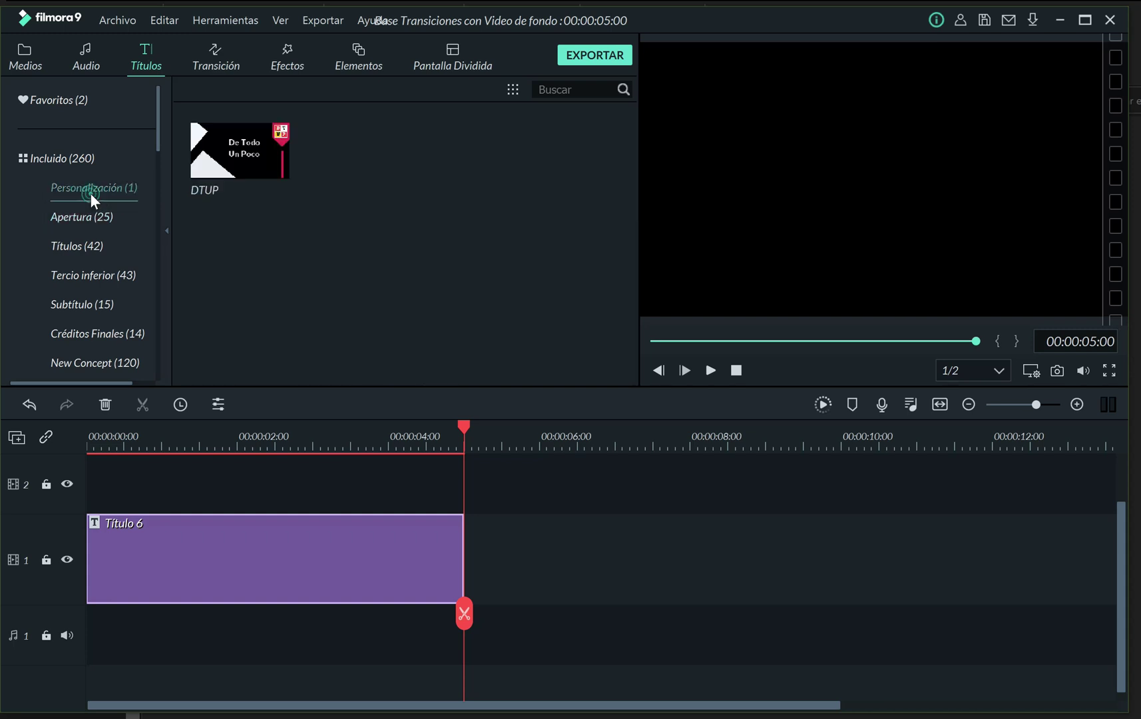
click(86, 247)
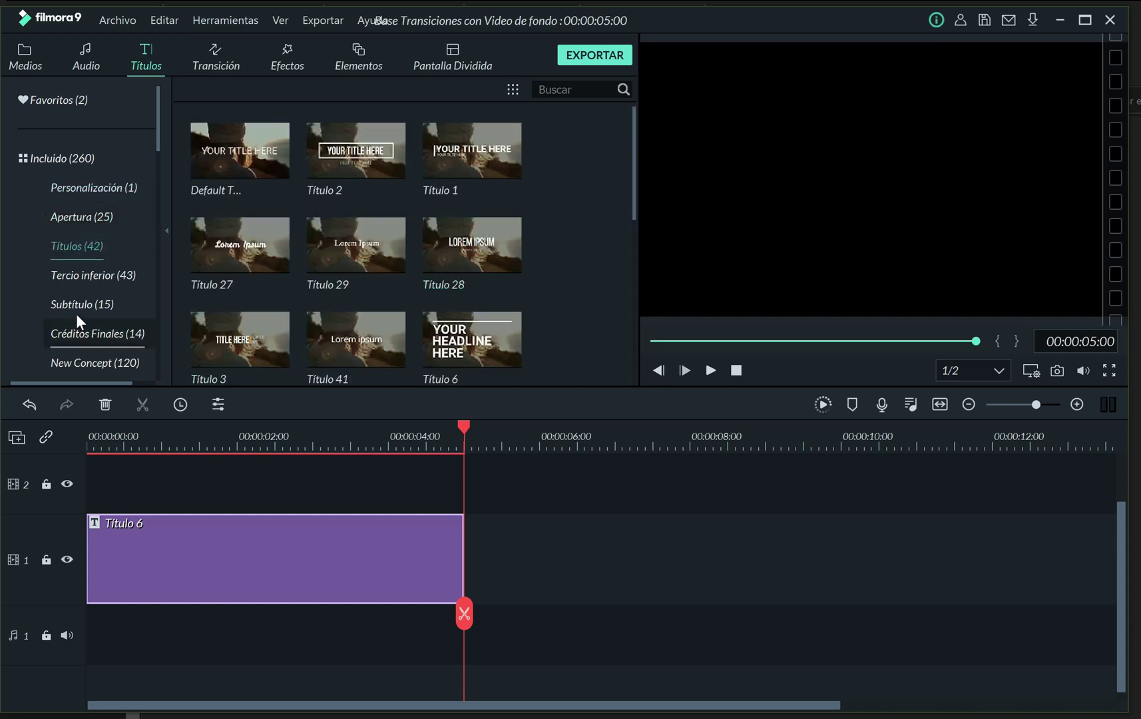
click(72, 275)
click(69, 246)
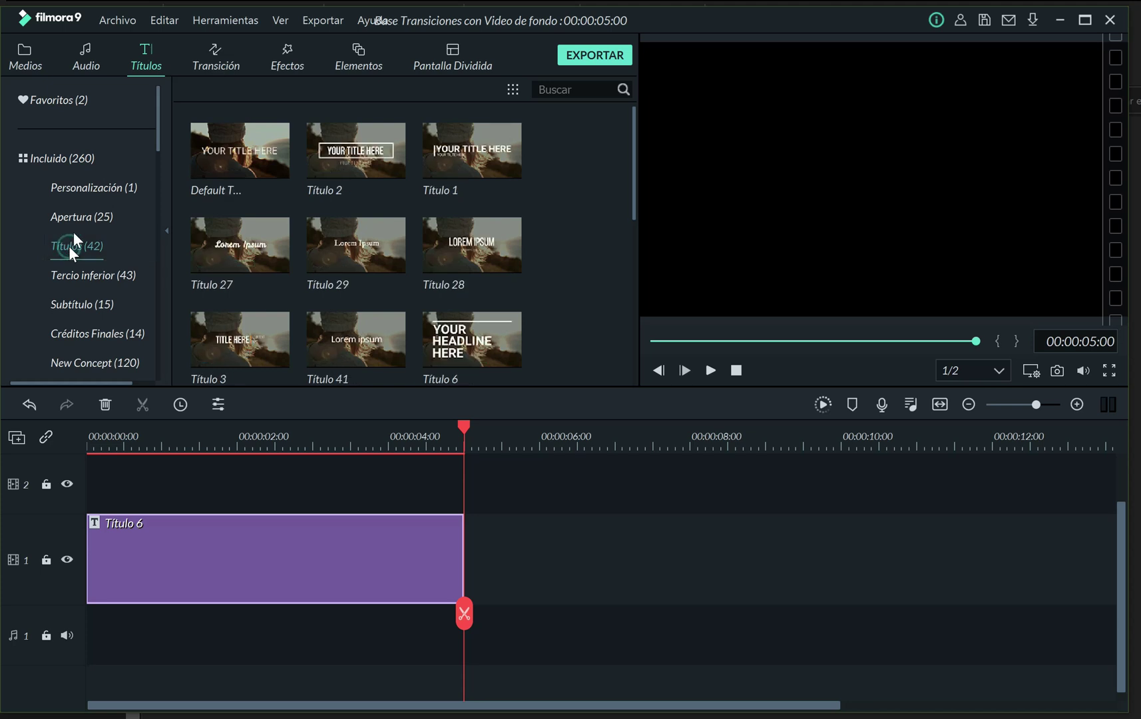
click(73, 218)
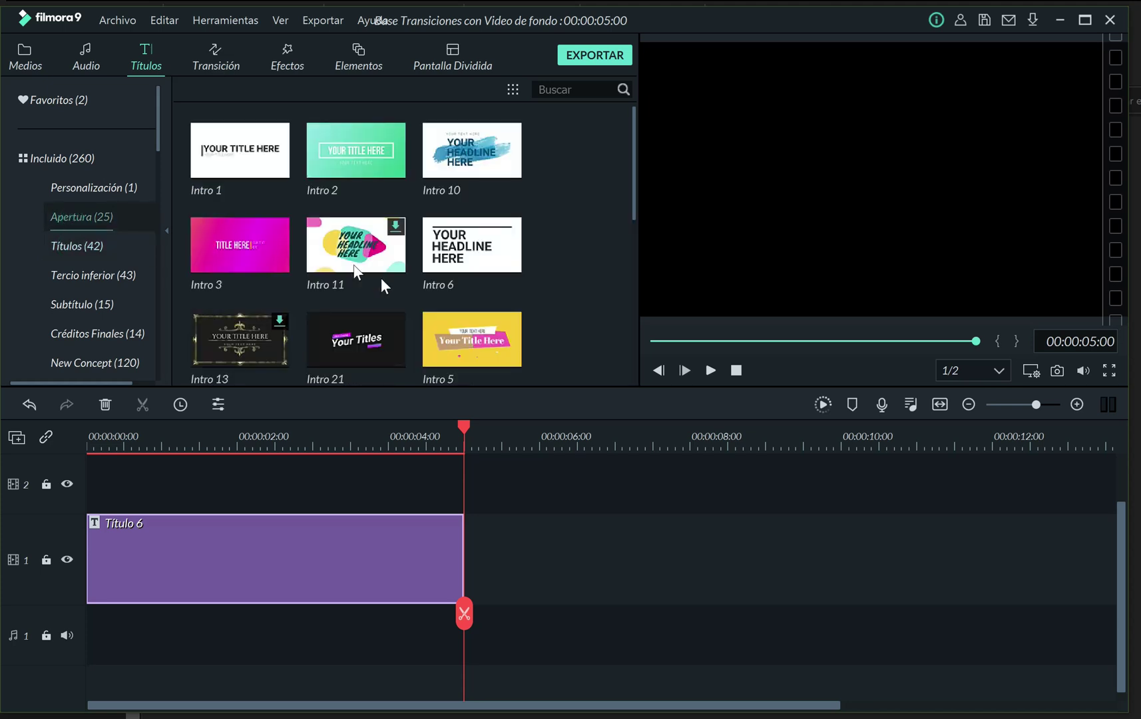
click(484, 264)
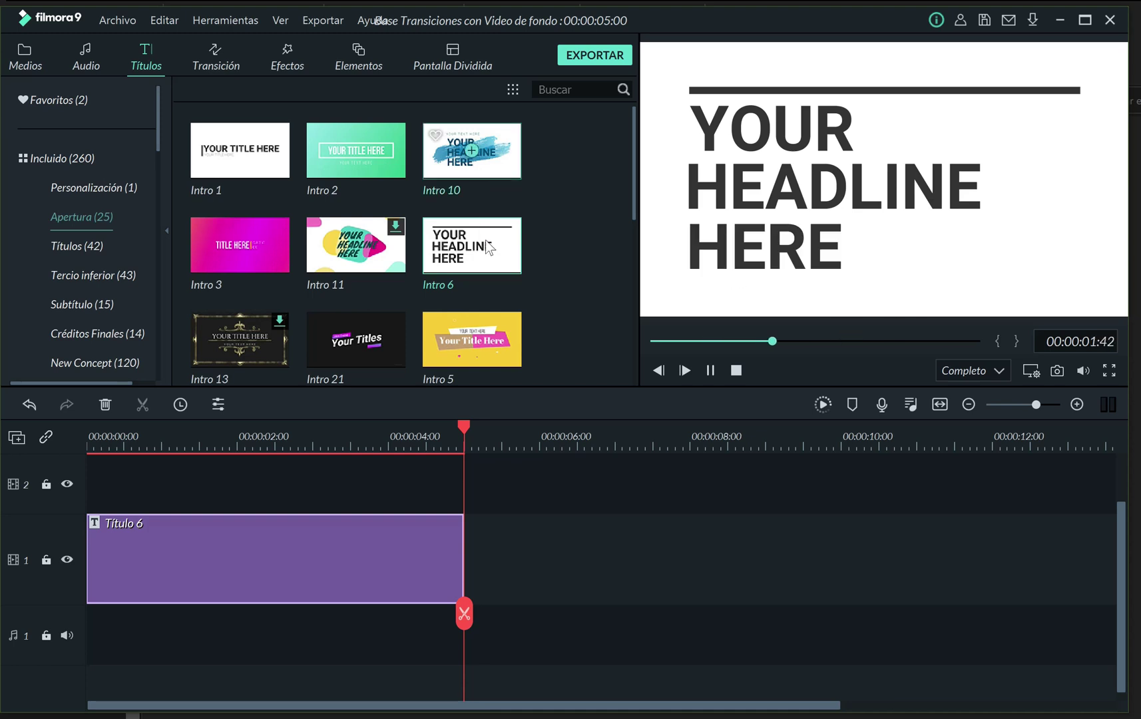
drag(491, 251, 473, 546)
Delete the YOUR, HERE and HEADLINE texts and the horizontal bar from Intro 6, keeping only its white background, and accept the edits.
double_click(572, 571)
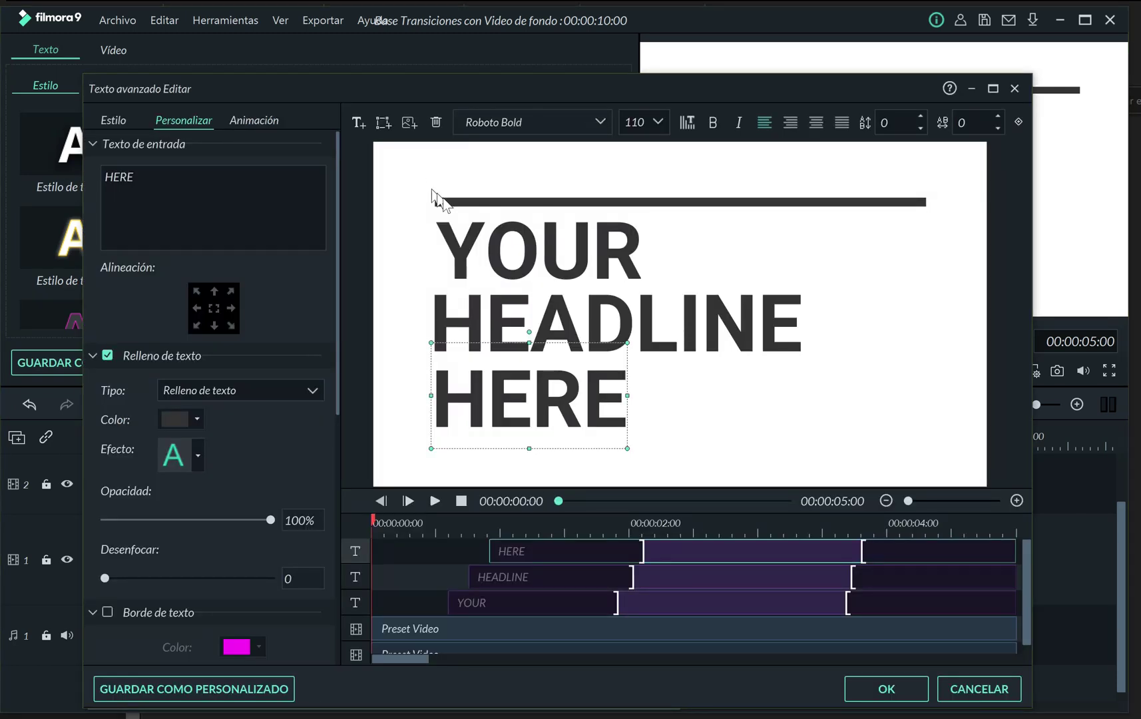
click(446, 202)
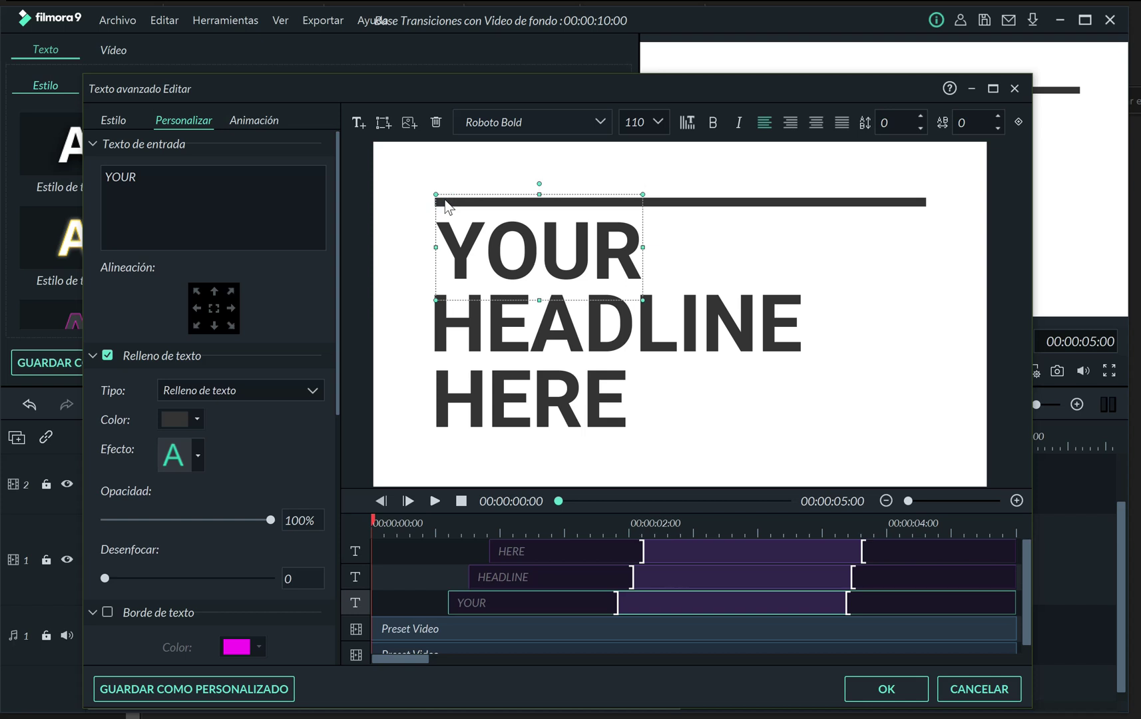
key(Delete)
click(530, 347)
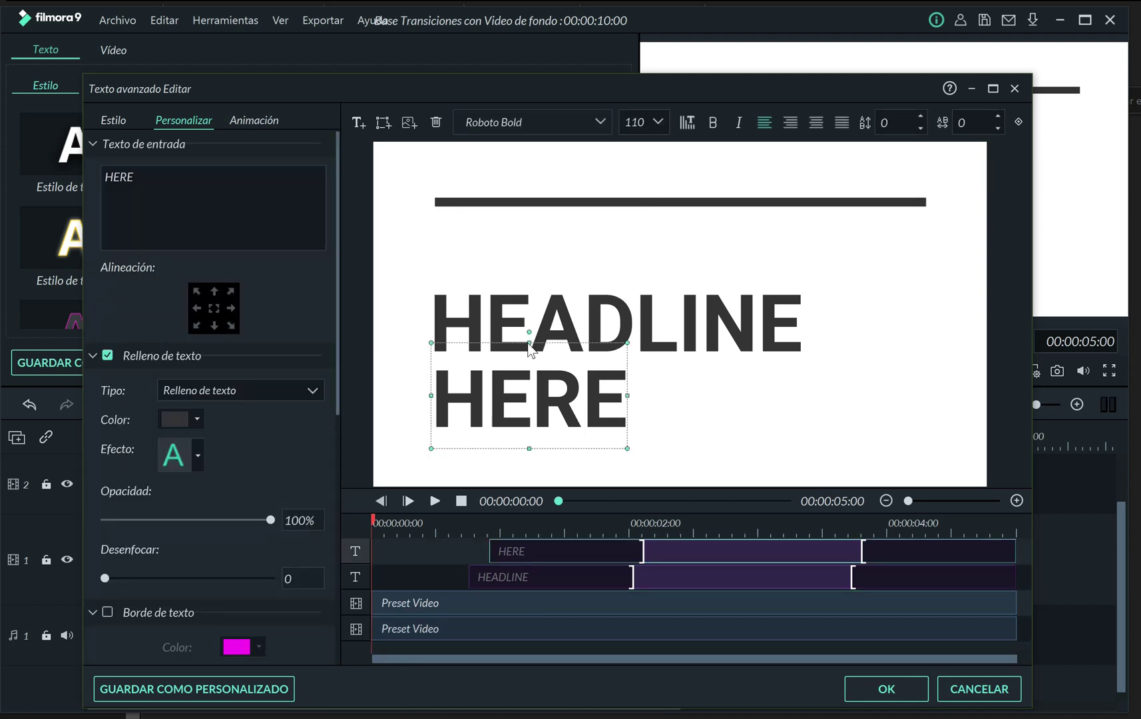
key(Delete)
click(552, 324)
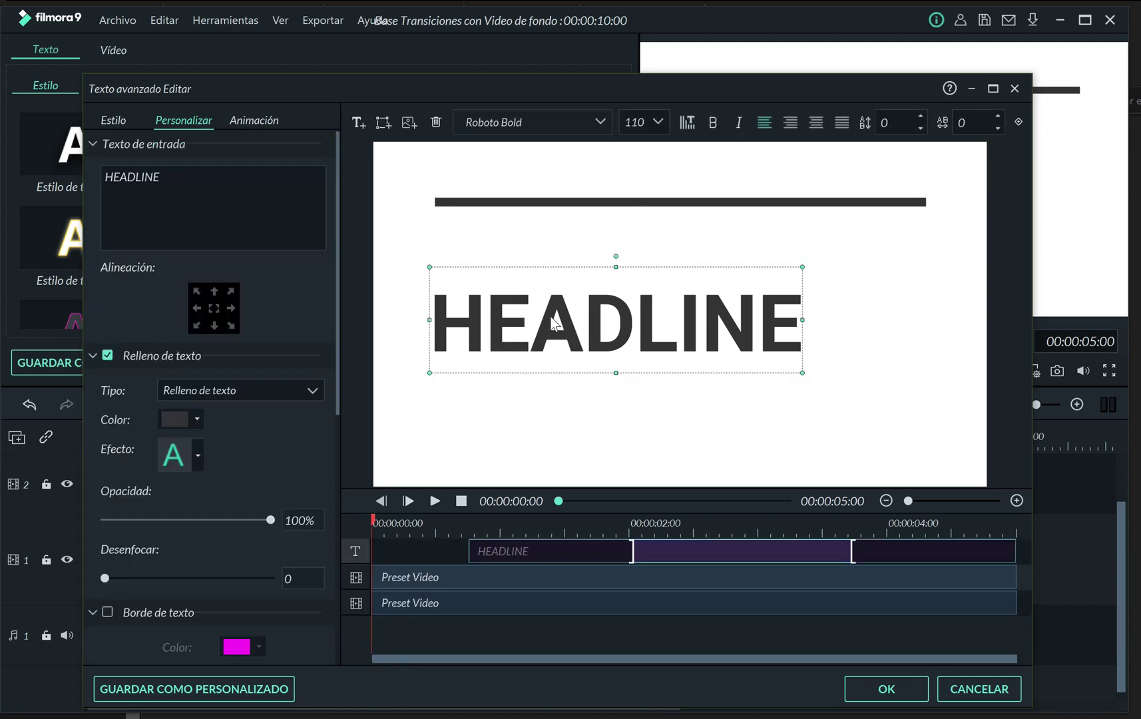
key(Delete)
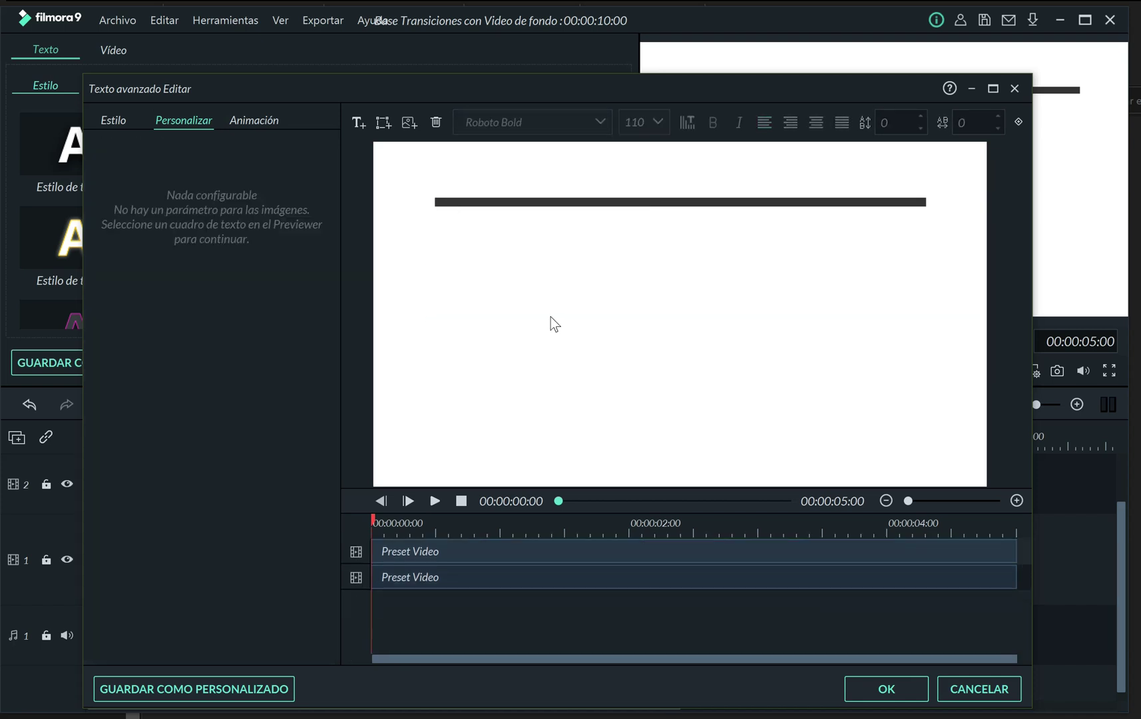
click(553, 201)
key(Delete)
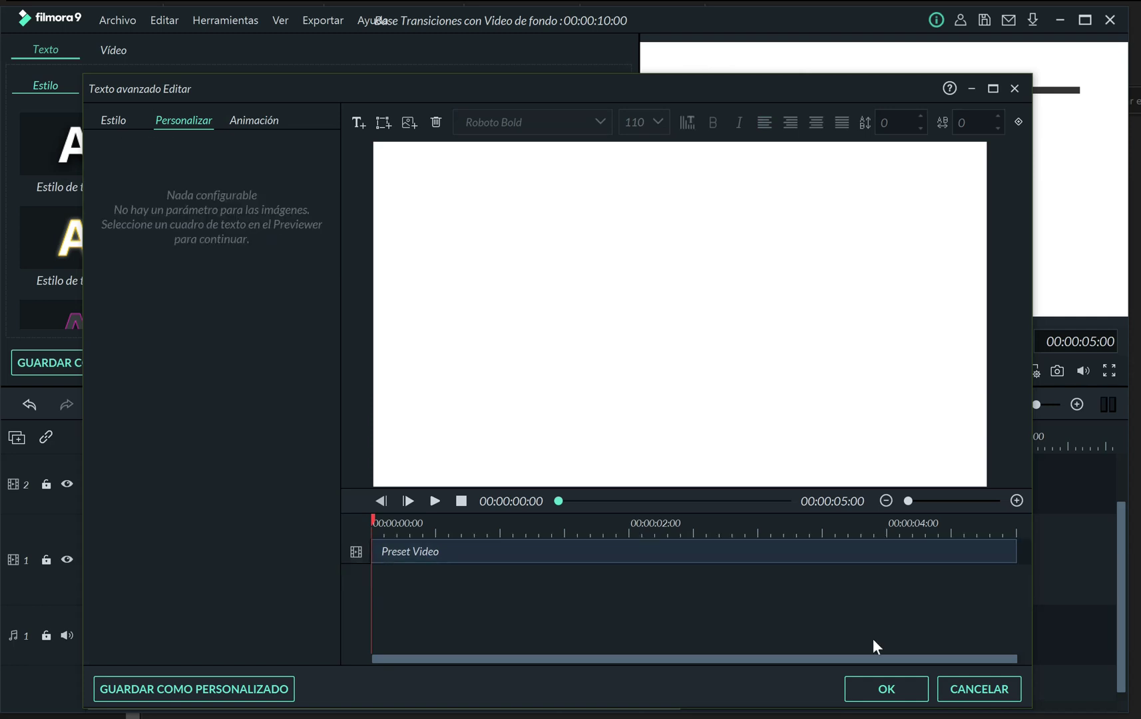
click(886, 690)
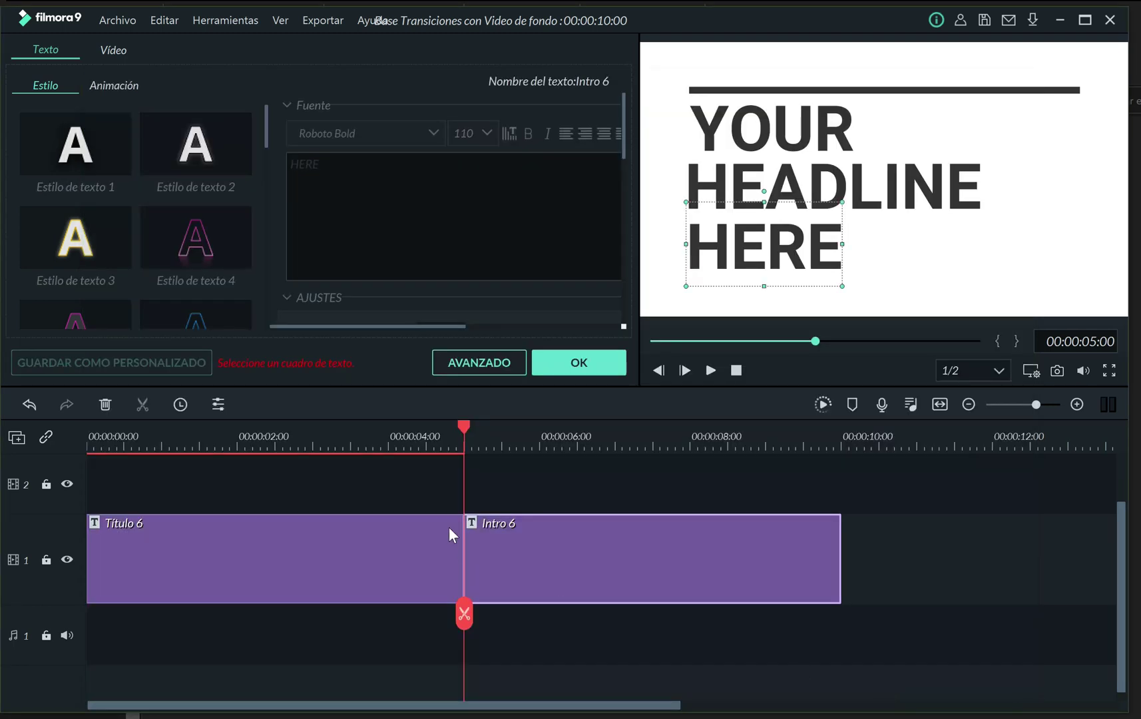
Play both clips from about 00:00:00:24 and close the title settings.
drag(400, 438, 122, 493)
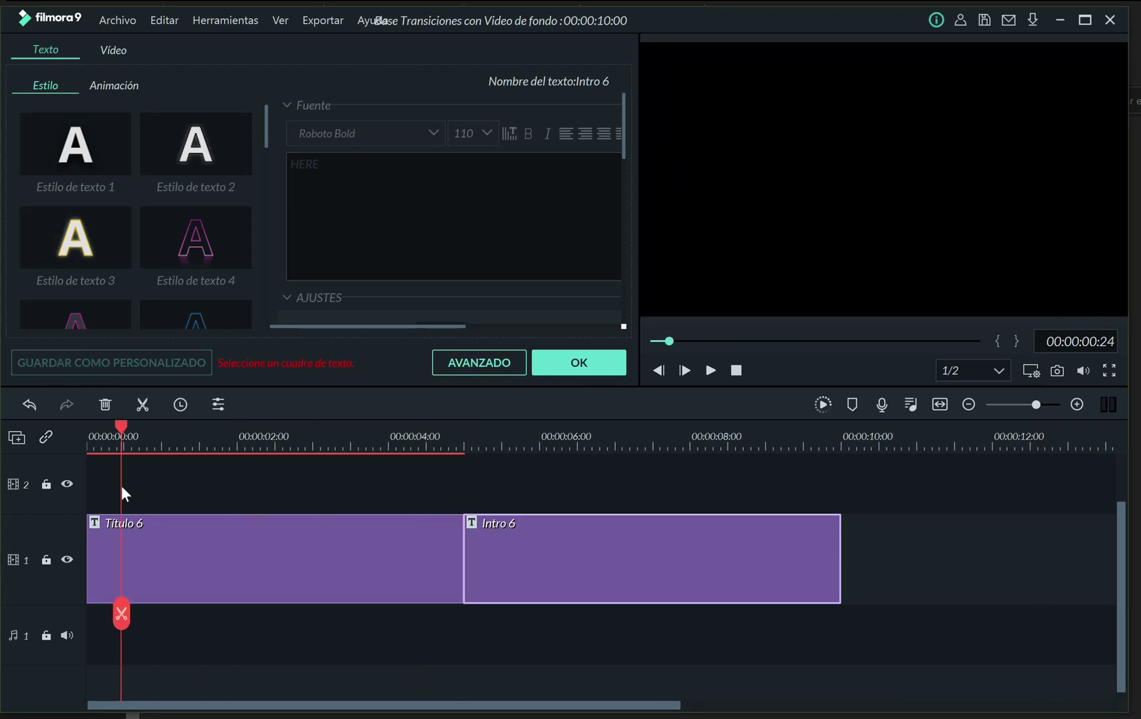
click(708, 372)
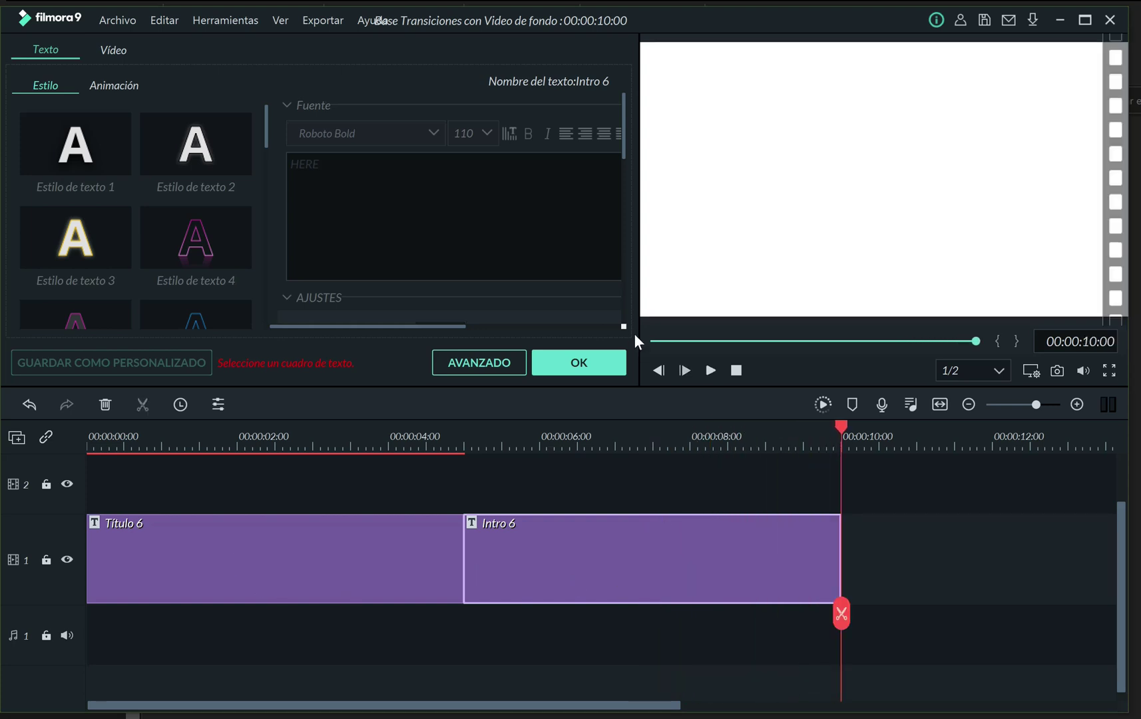
click(590, 360)
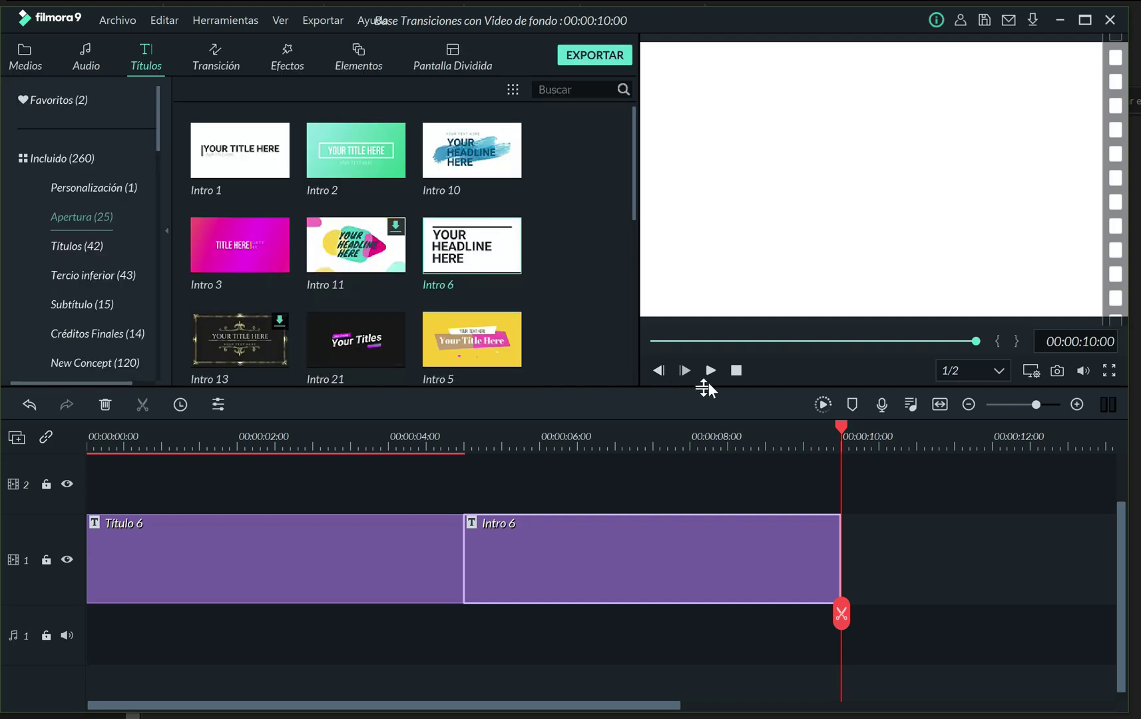
Look through the transition categories, including 3D, the Filmstock packs and Básica, with the ZOOM filter active.
click(209, 65)
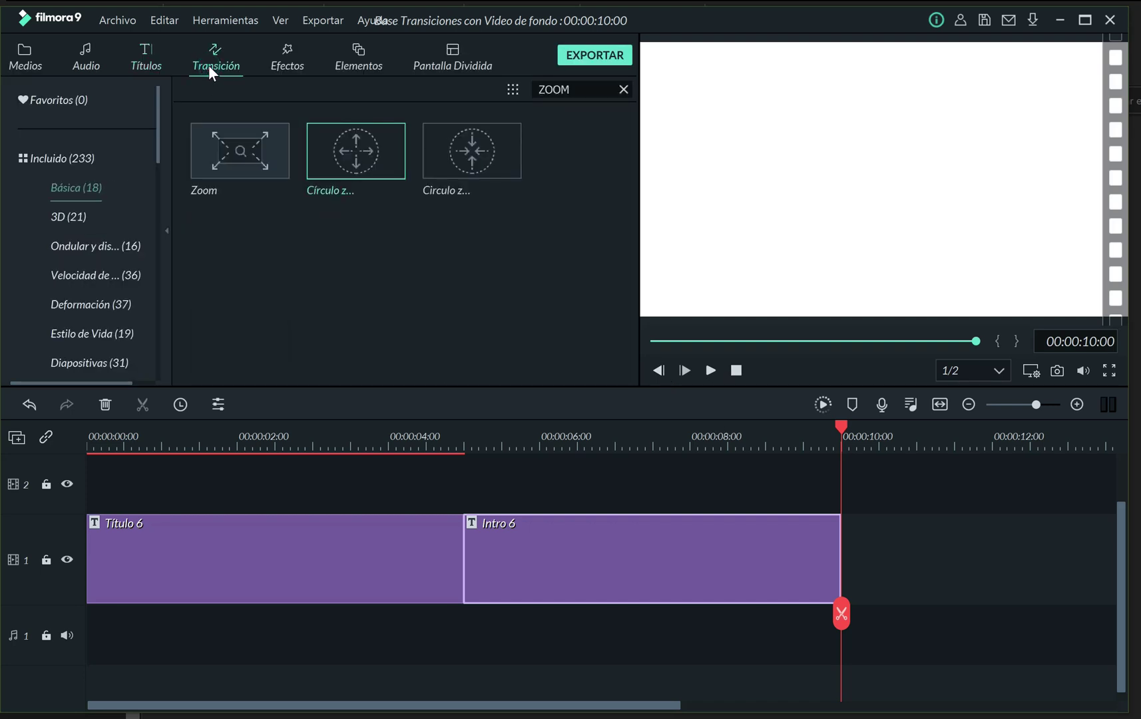
click(72, 218)
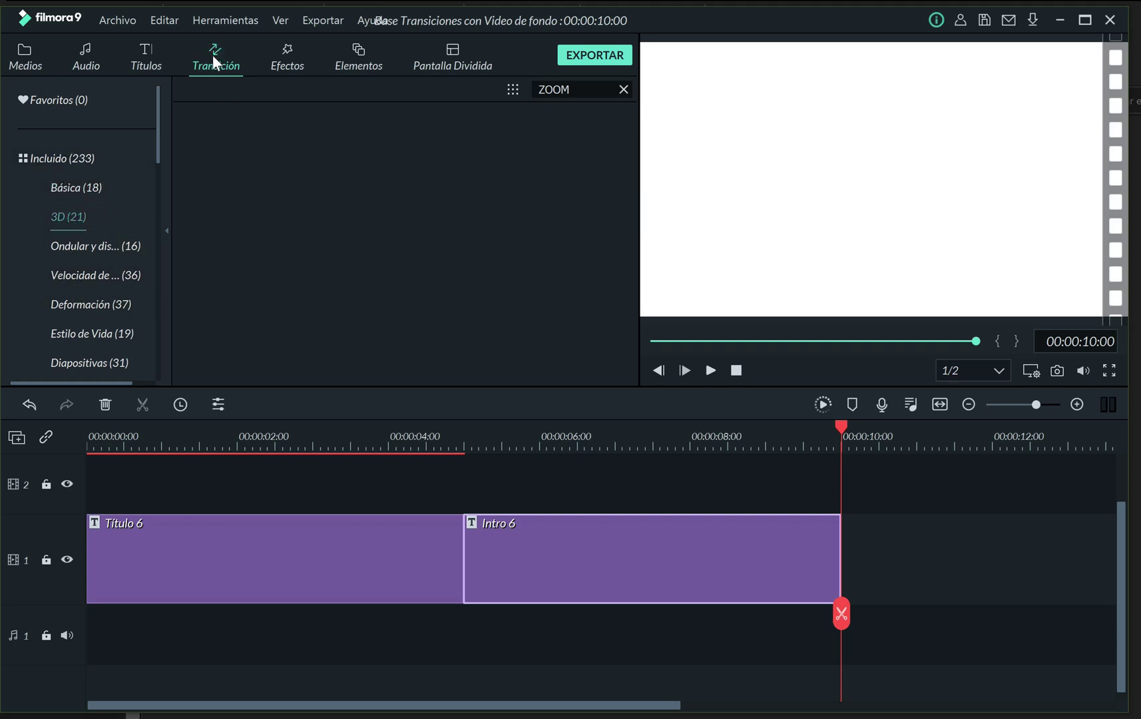
scroll(79, 267, down, 3)
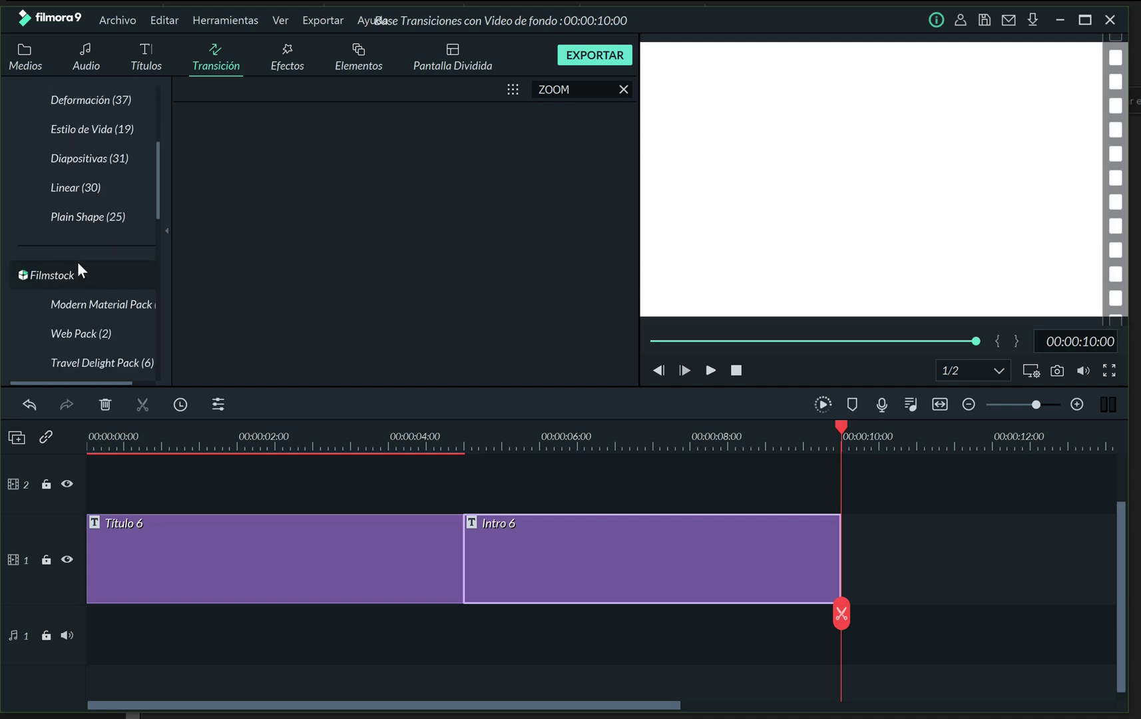
scroll(77, 261, up, 1)
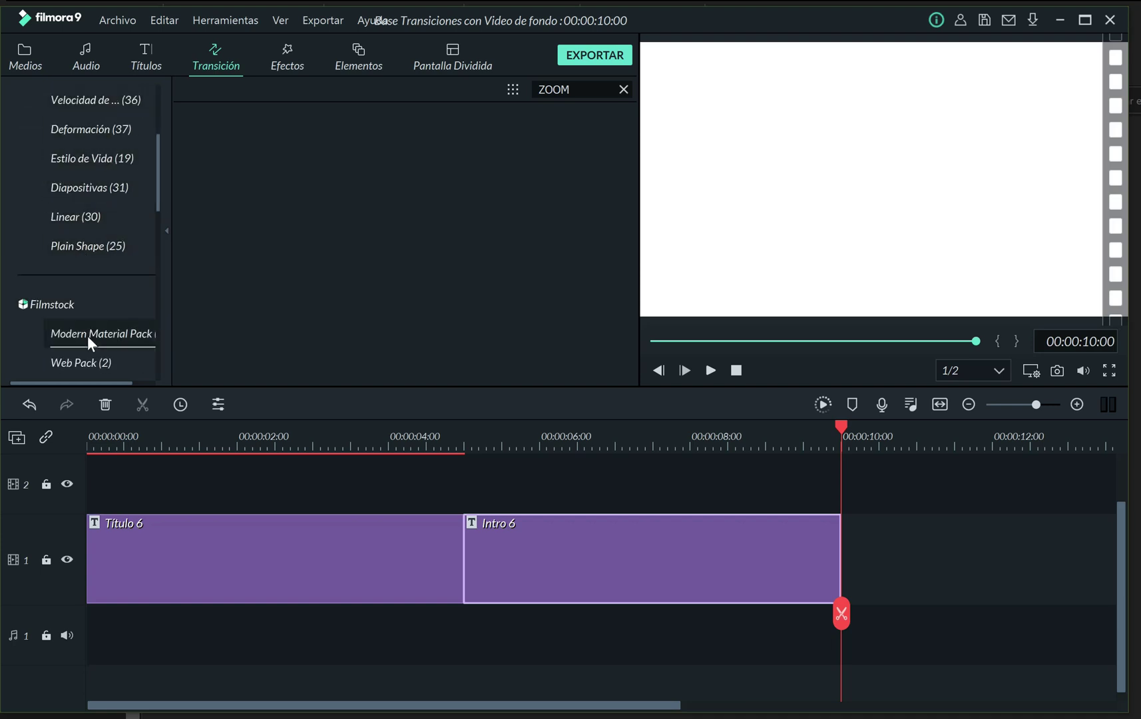
scroll(88, 335, down, 5)
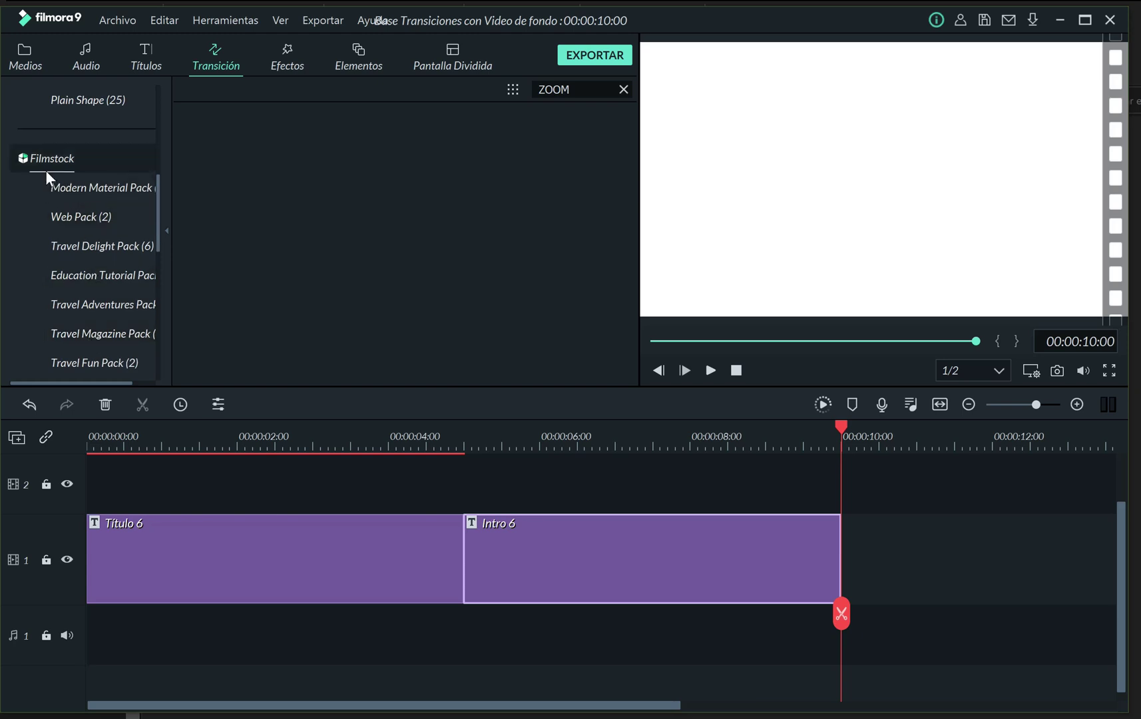
scroll(84, 178, up, 10)
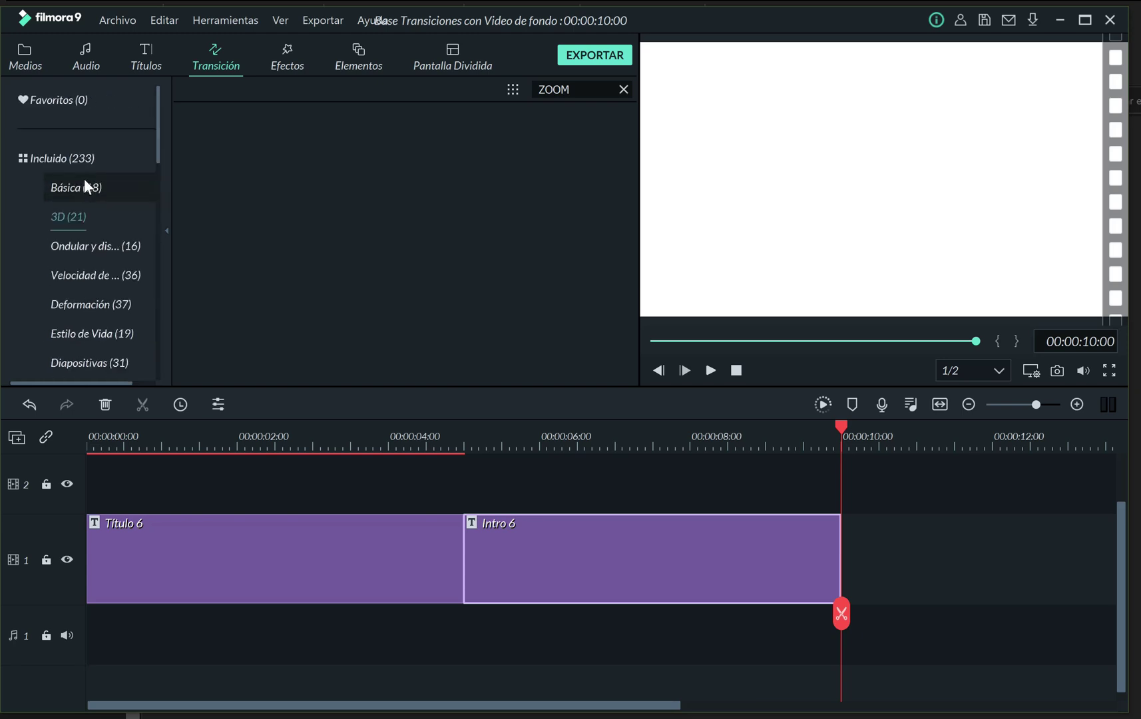
click(82, 190)
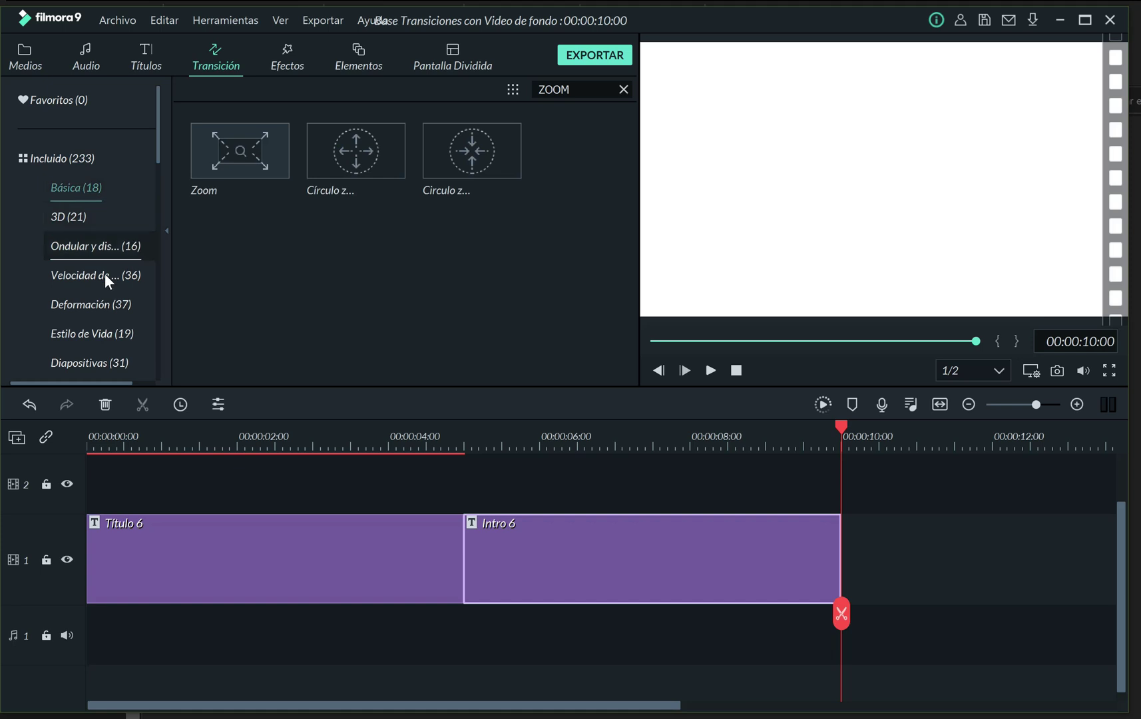
Clear the ZOOM filter and preview the two radial-line transitions in the Deformación category.
click(626, 92)
click(65, 217)
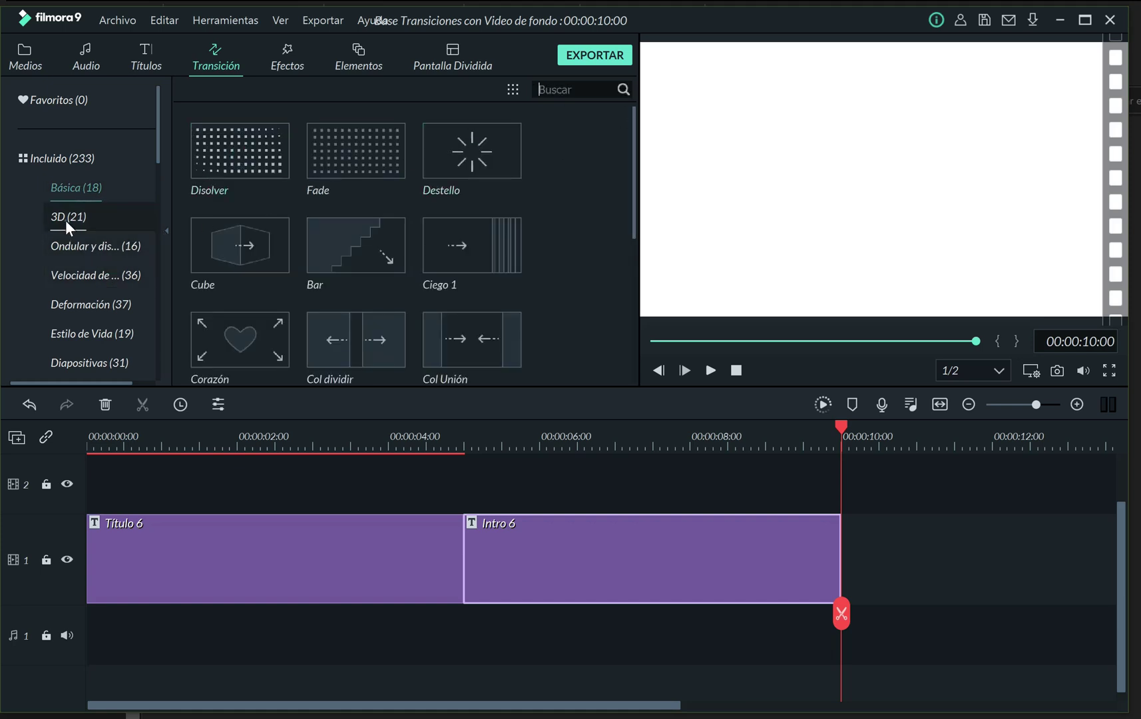
click(58, 189)
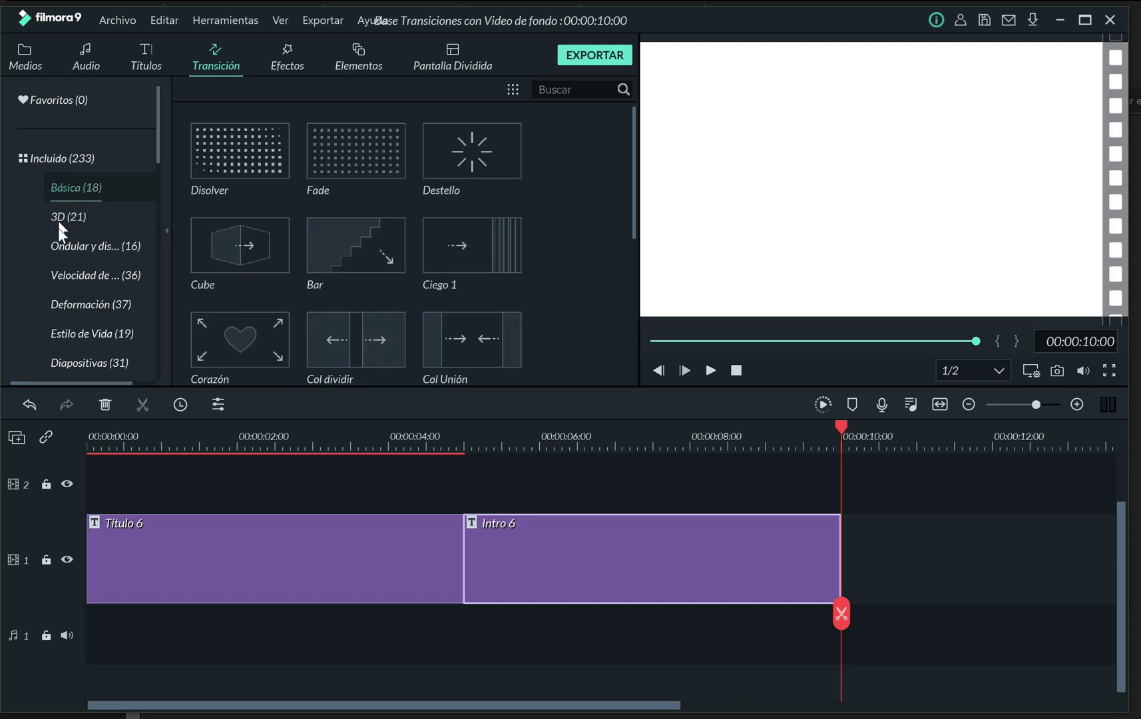
click(59, 246)
click(62, 267)
click(72, 309)
mouse_move(391, 172)
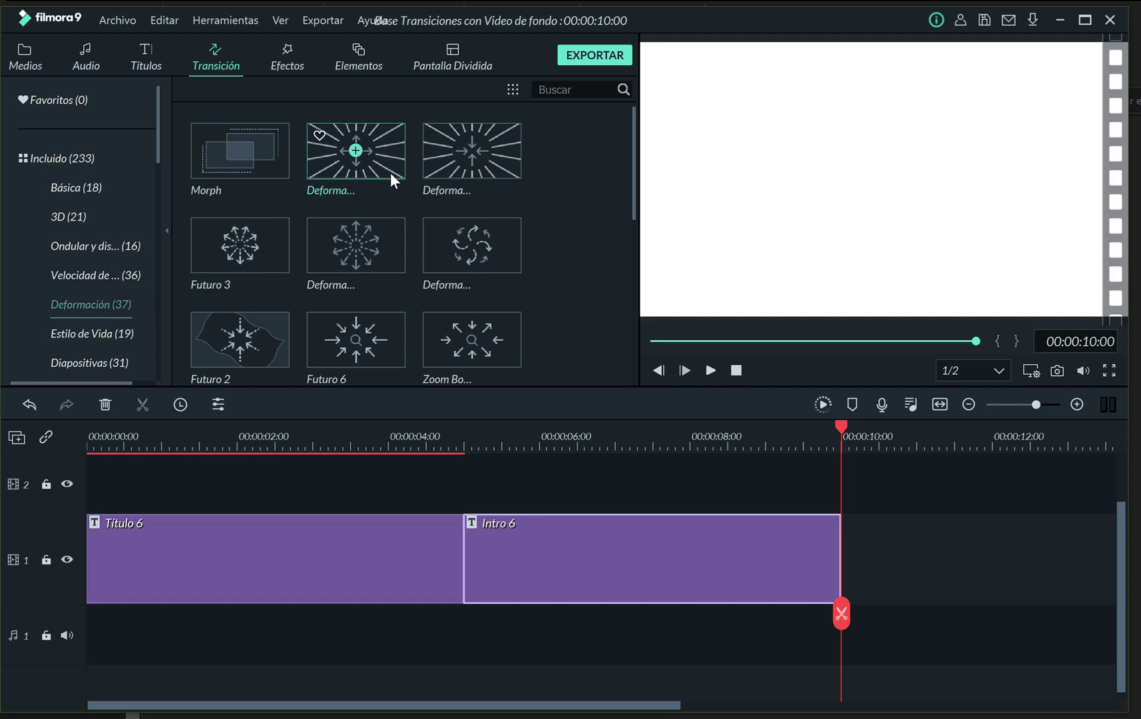
click(328, 171)
right_click(329, 171)
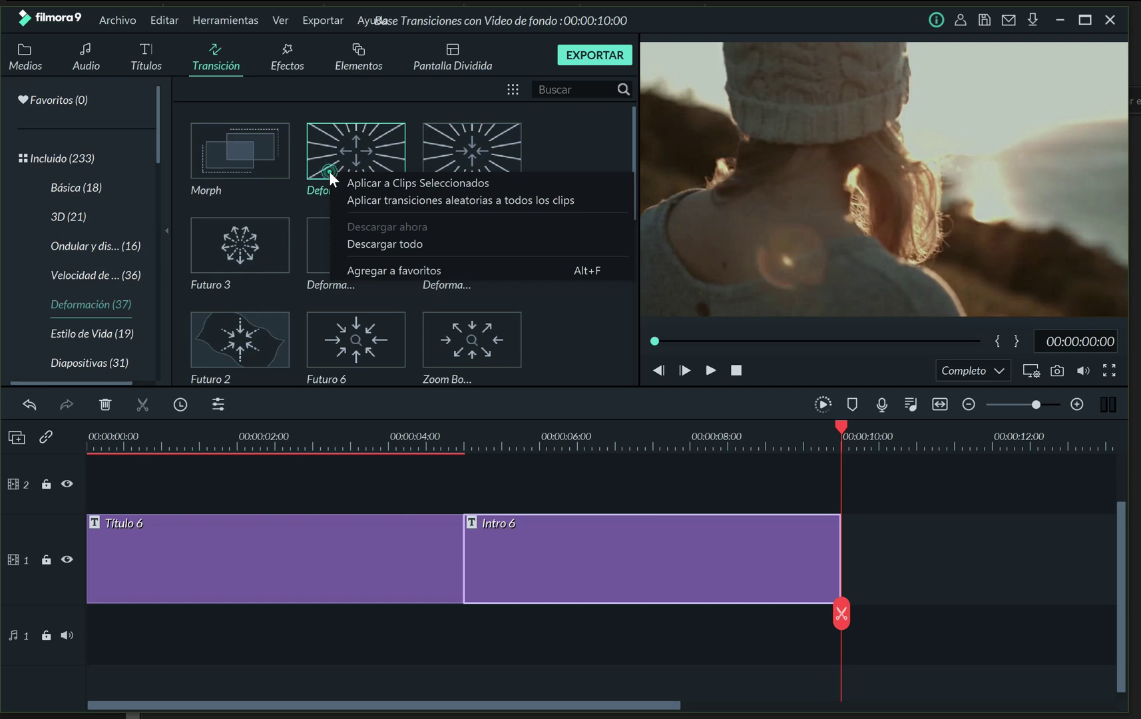
click(328, 172)
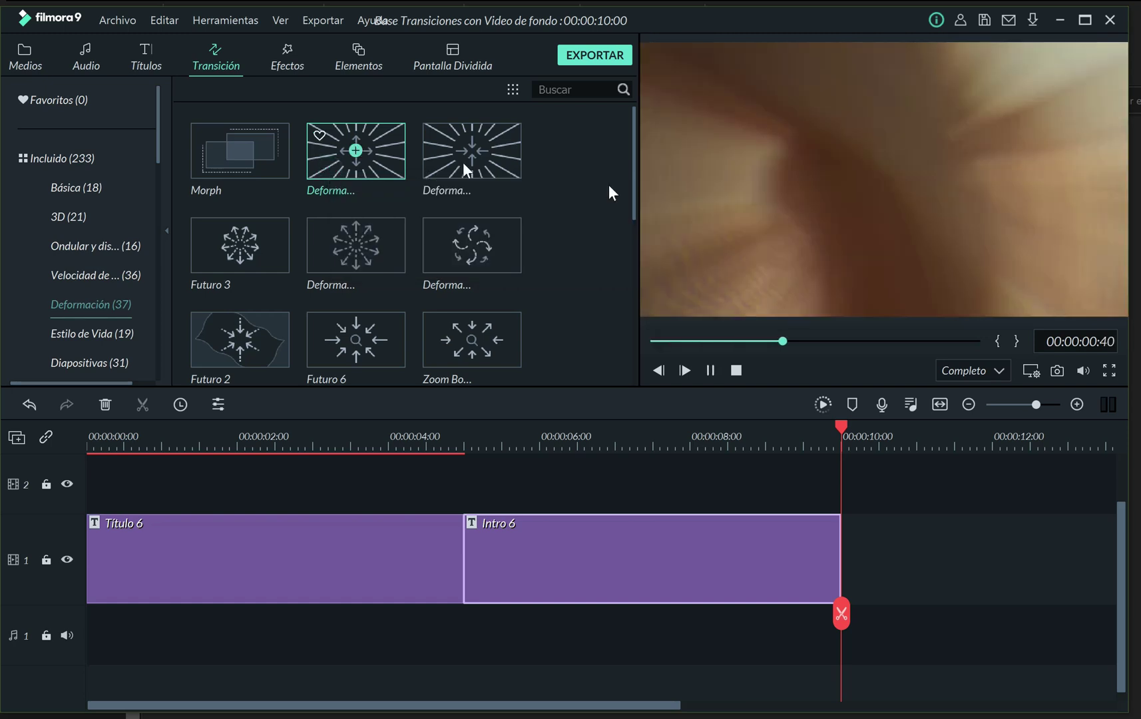
click(434, 177)
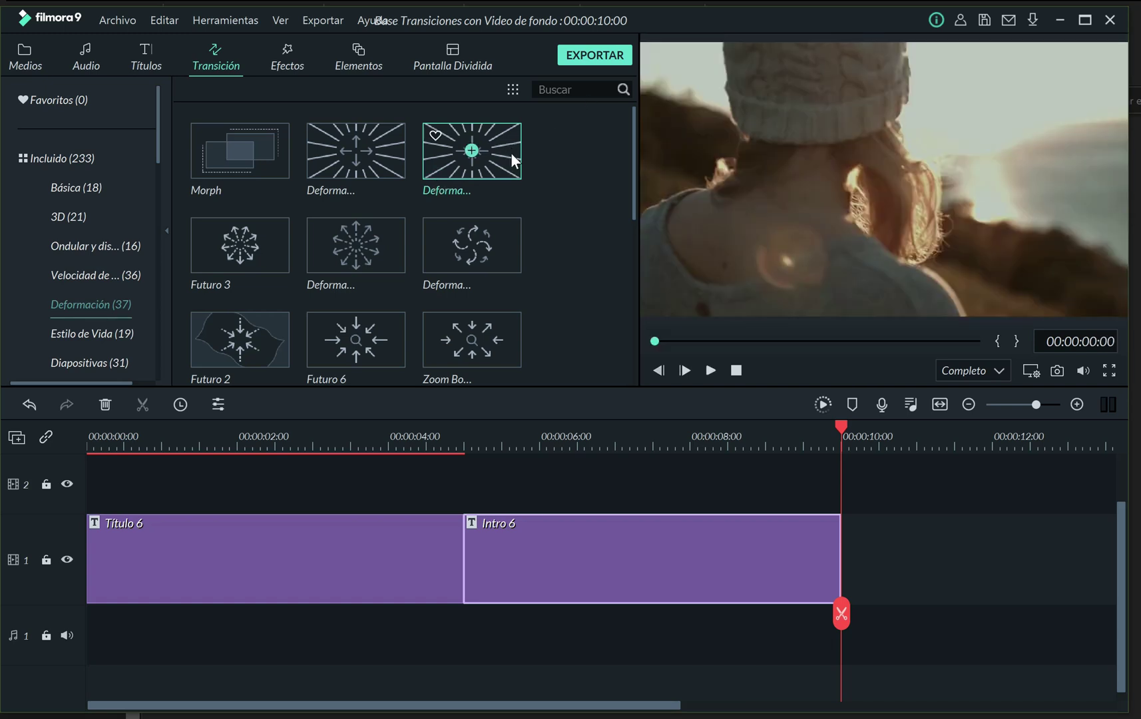
Search the Deformación transitions for ZOOM, preview several, and apply the zoom transition with inward-pointing arrows between Título 6 and Intro 6.
click(579, 93)
text(ZOOM)
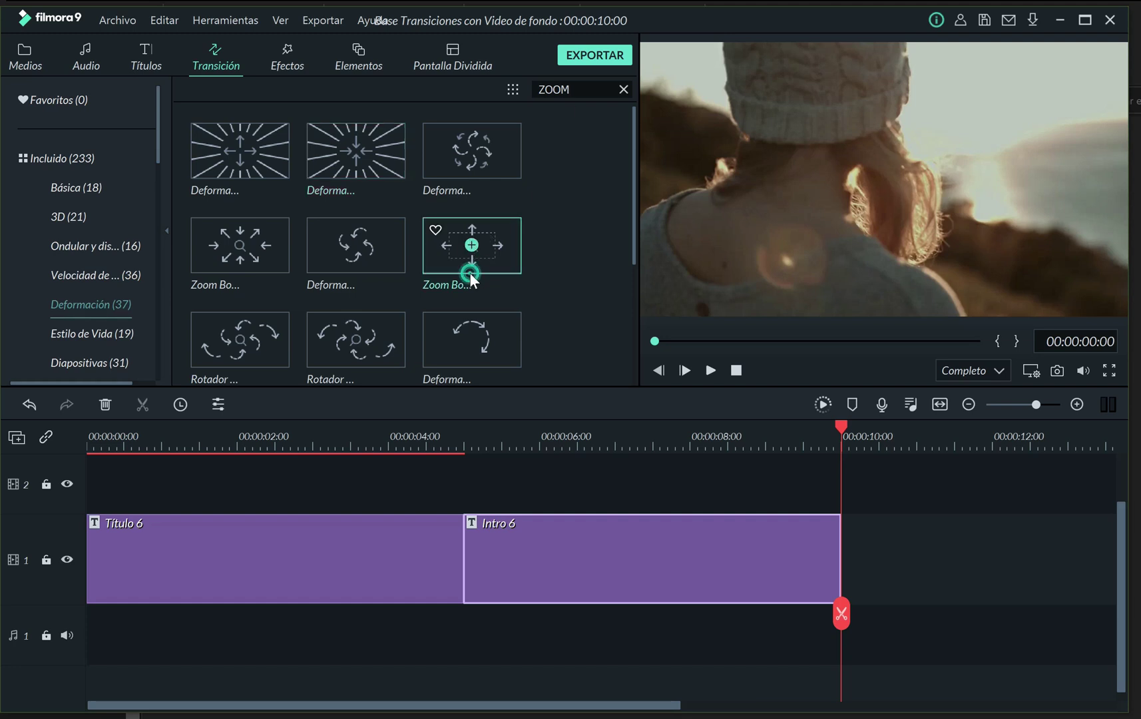
click(260, 260)
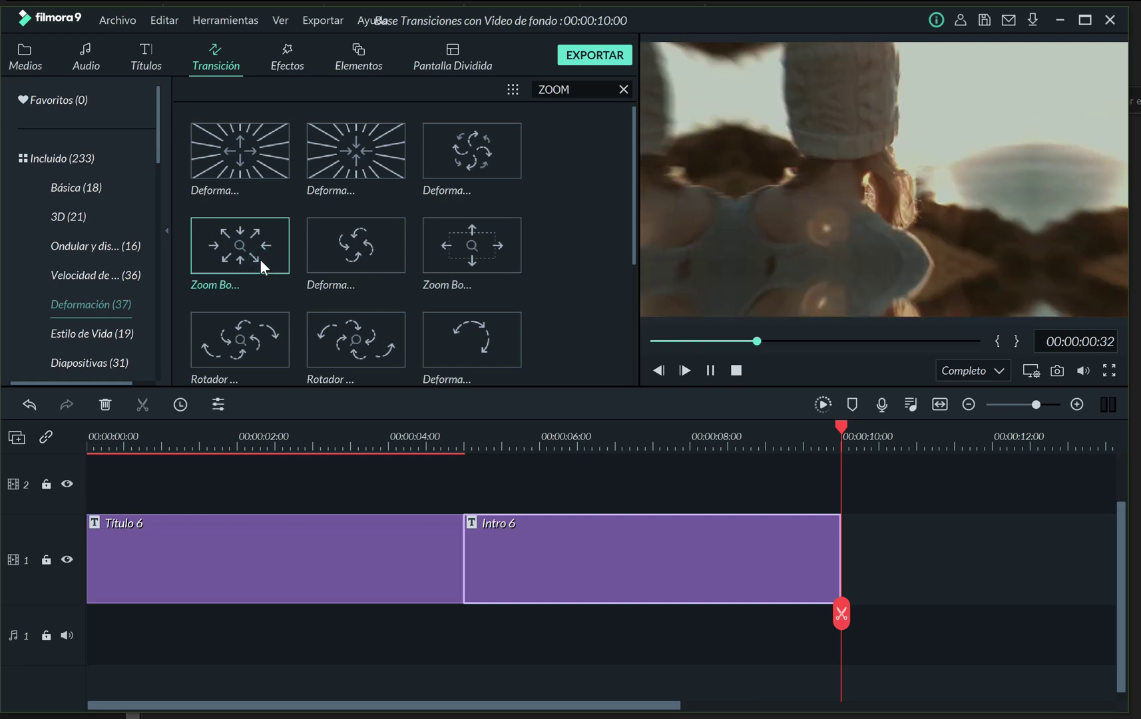
click(394, 263)
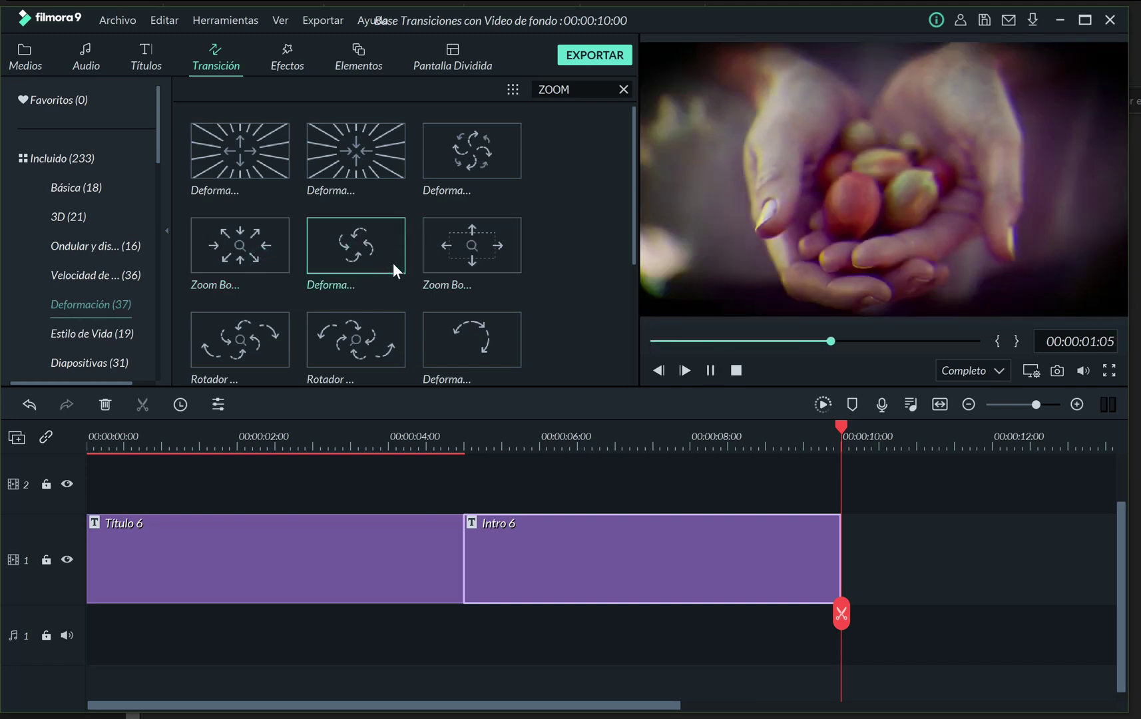
click(499, 265)
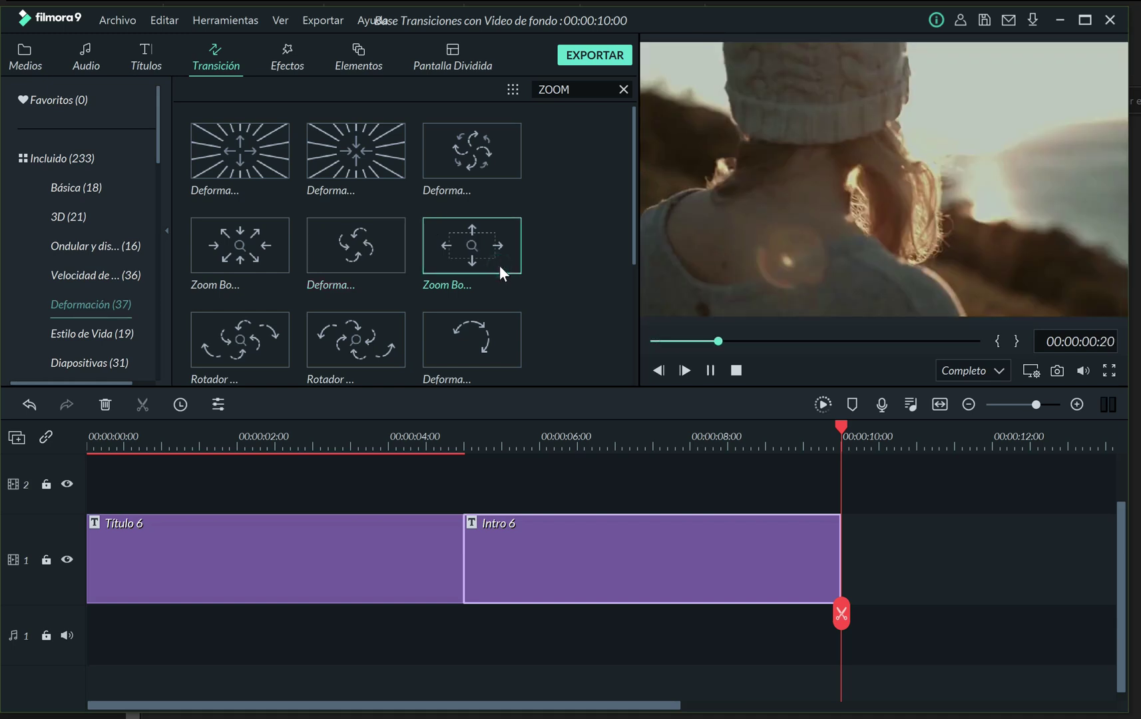
drag(257, 254, 450, 540)
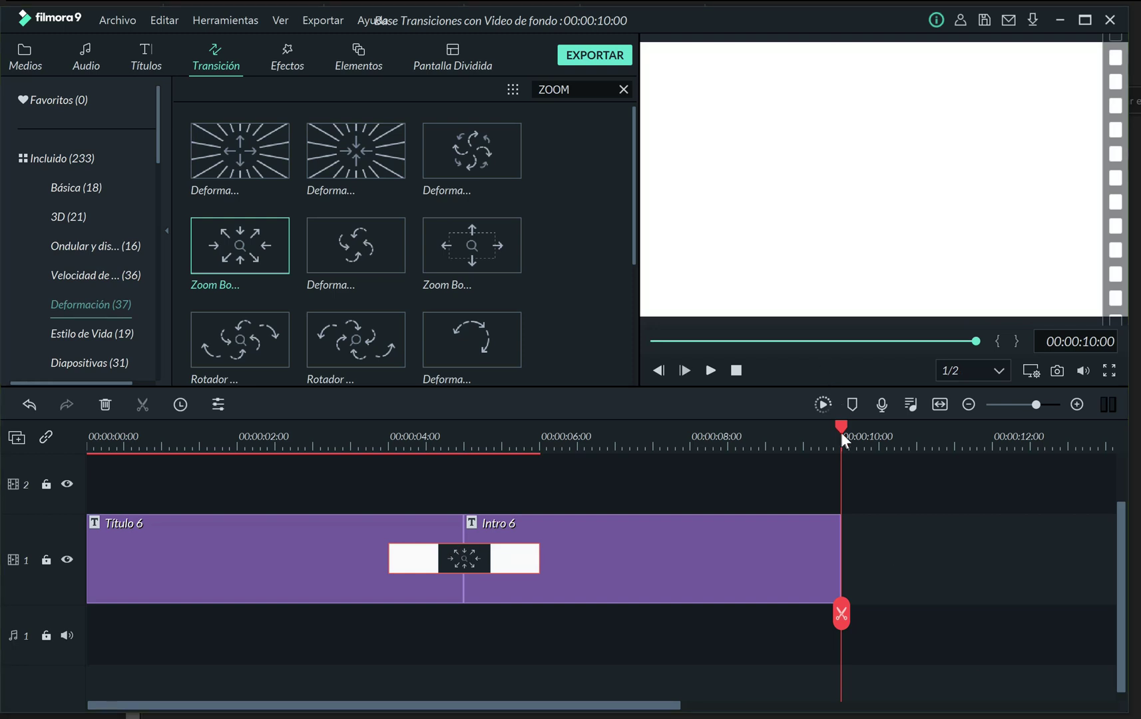
Play the title sequence from 00:00:00:00 through the zoom transition and stop the preview.
drag(841, 427, 69, 486)
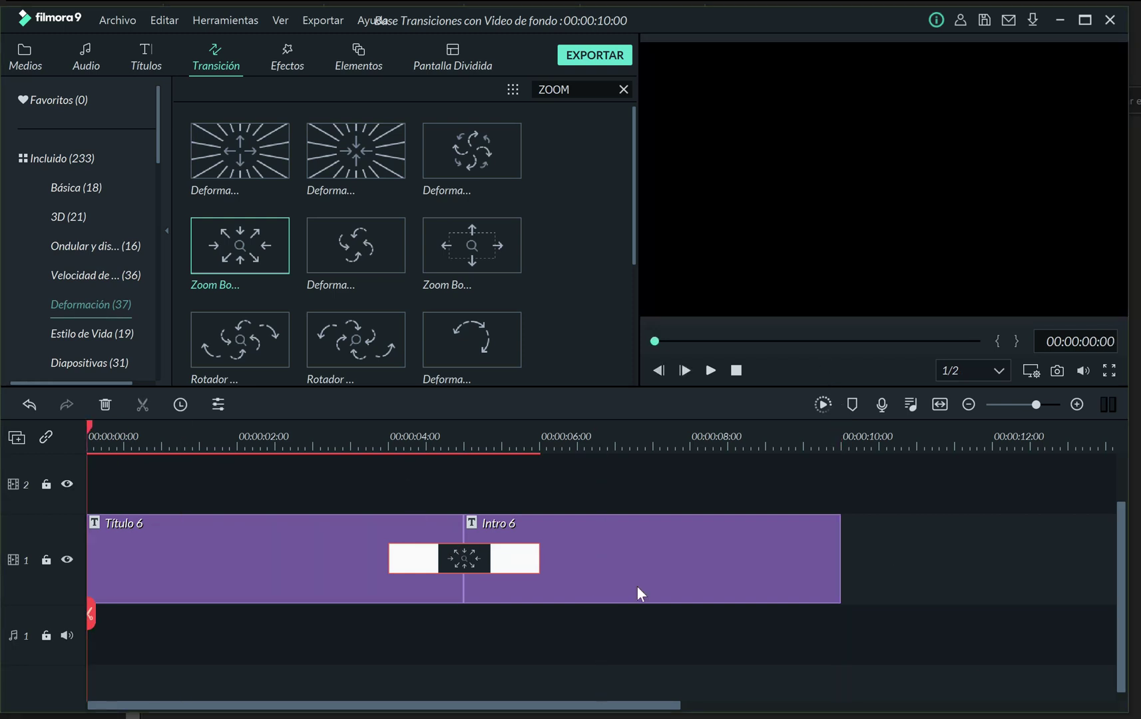
click(709, 371)
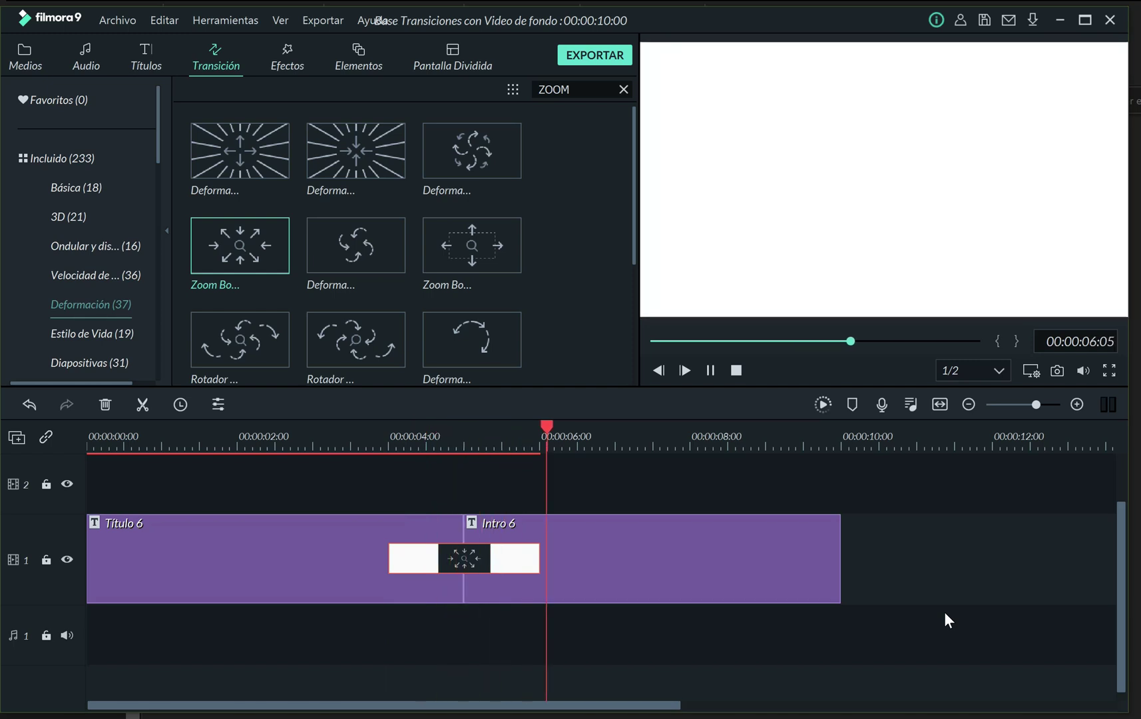
click(736, 370)
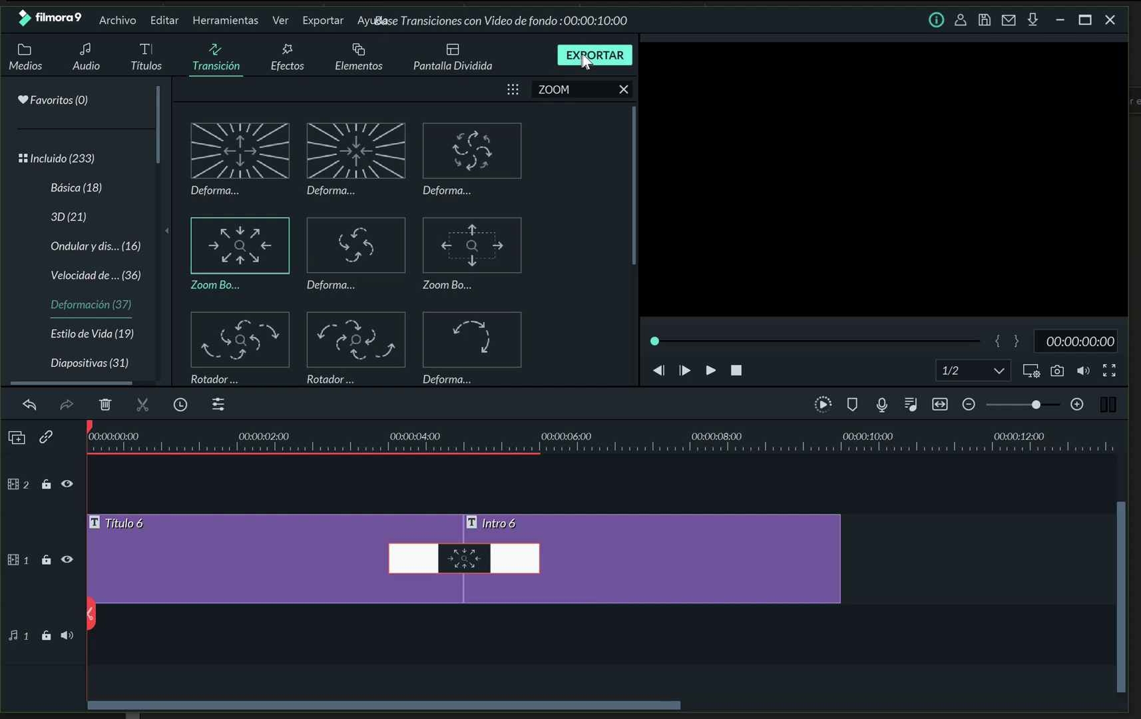
Export the sequence as an MP4 named t1 into the D:/OneDrive/Vlog/Videos/Transiciones folder.
click(582, 54)
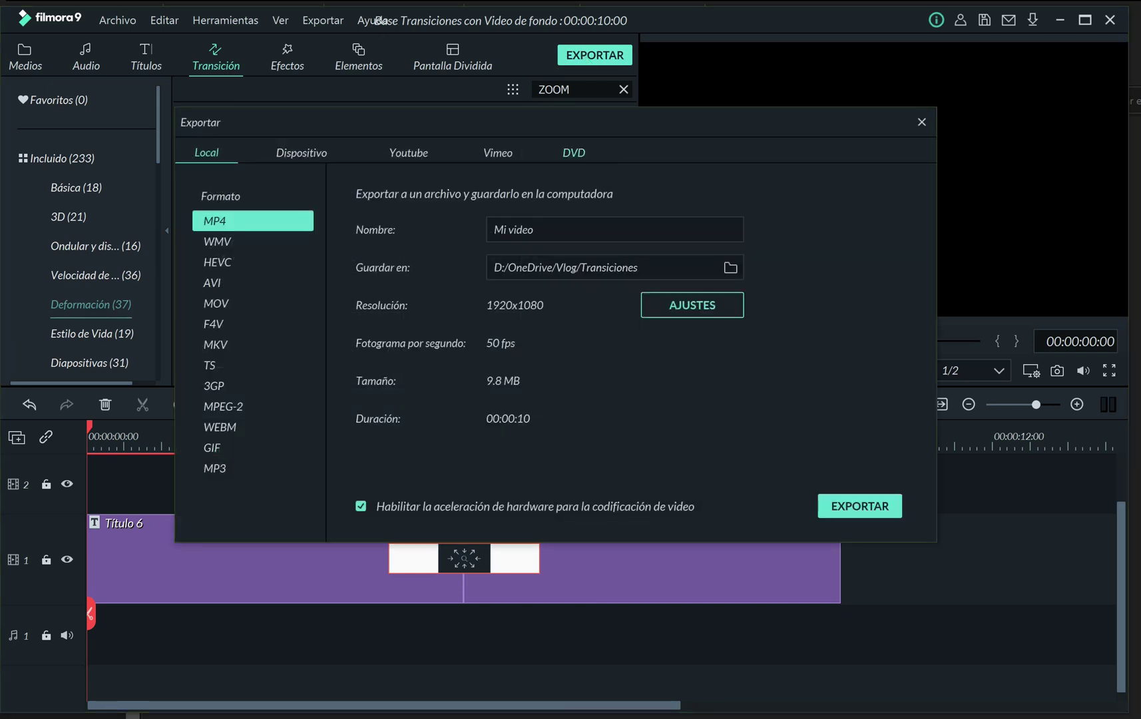
text(t1)
click(730, 268)
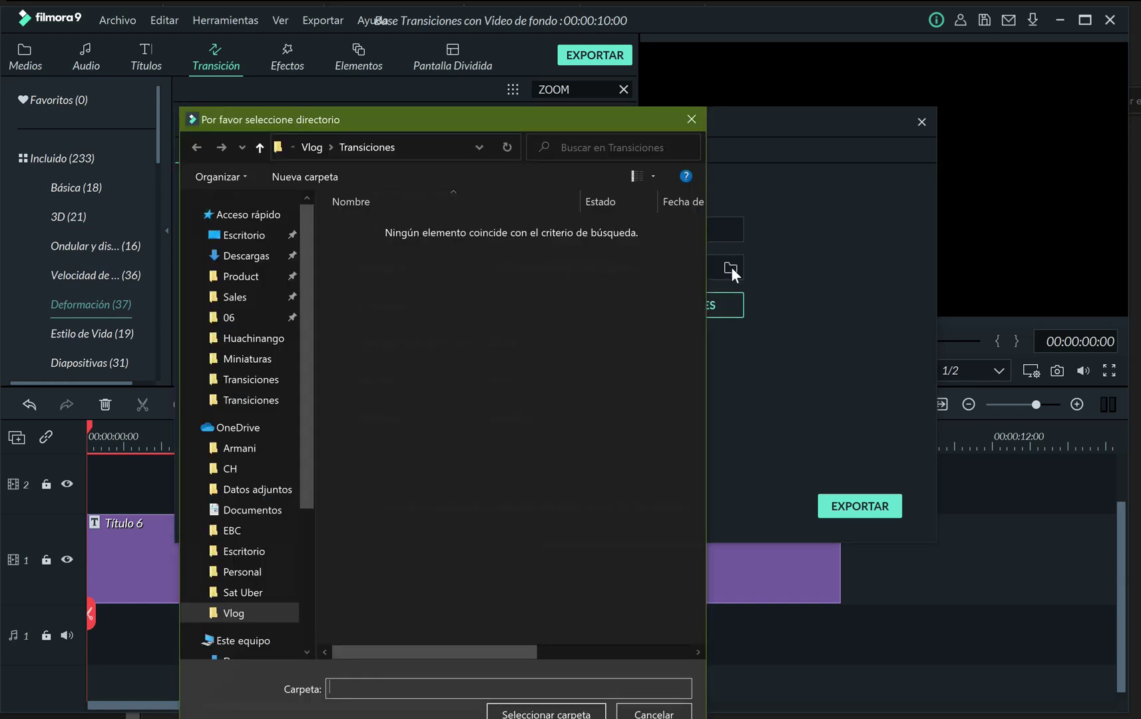
click(319, 151)
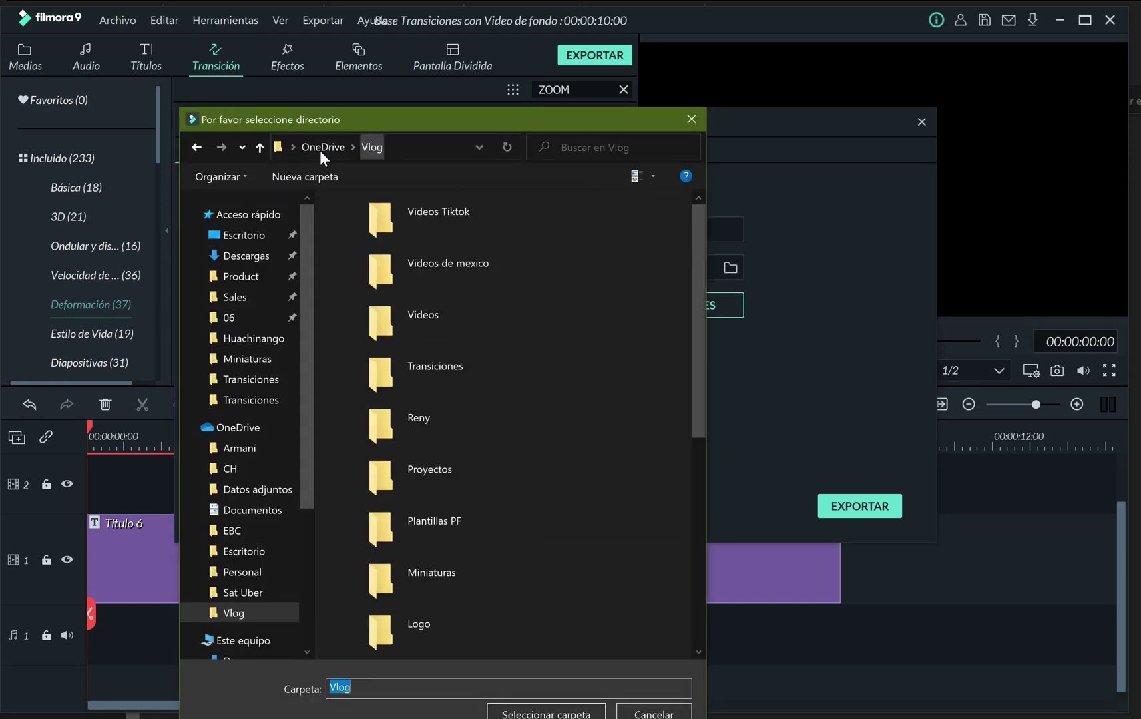
double_click(426, 329)
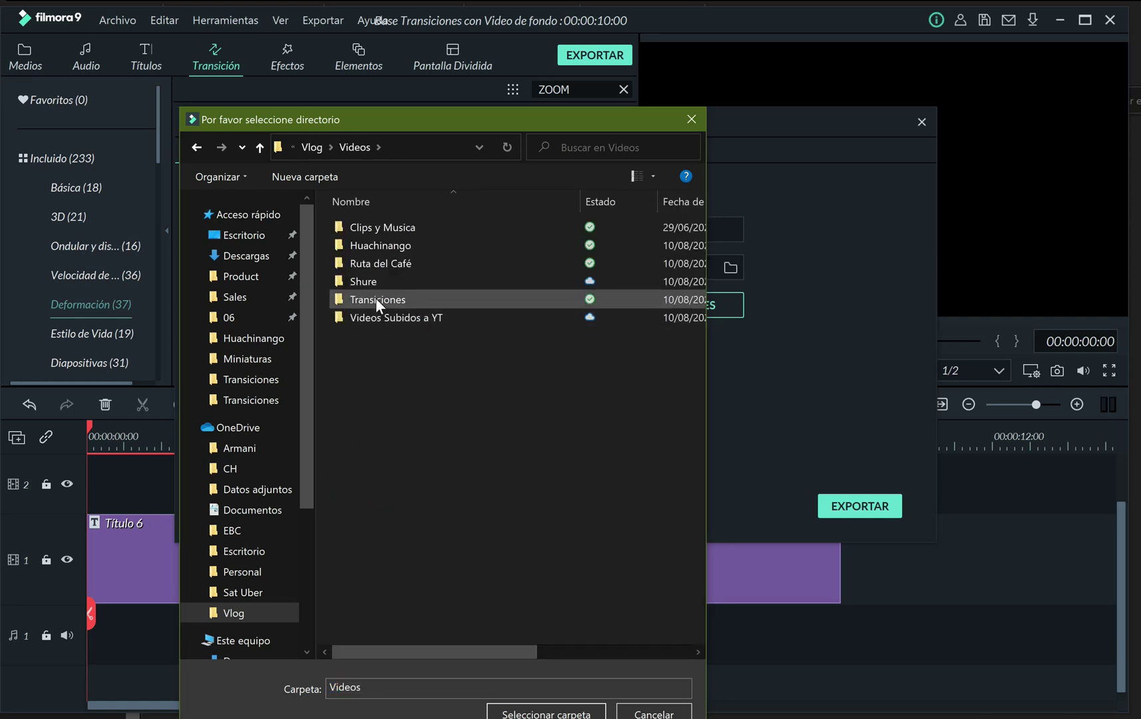
double_click(377, 300)
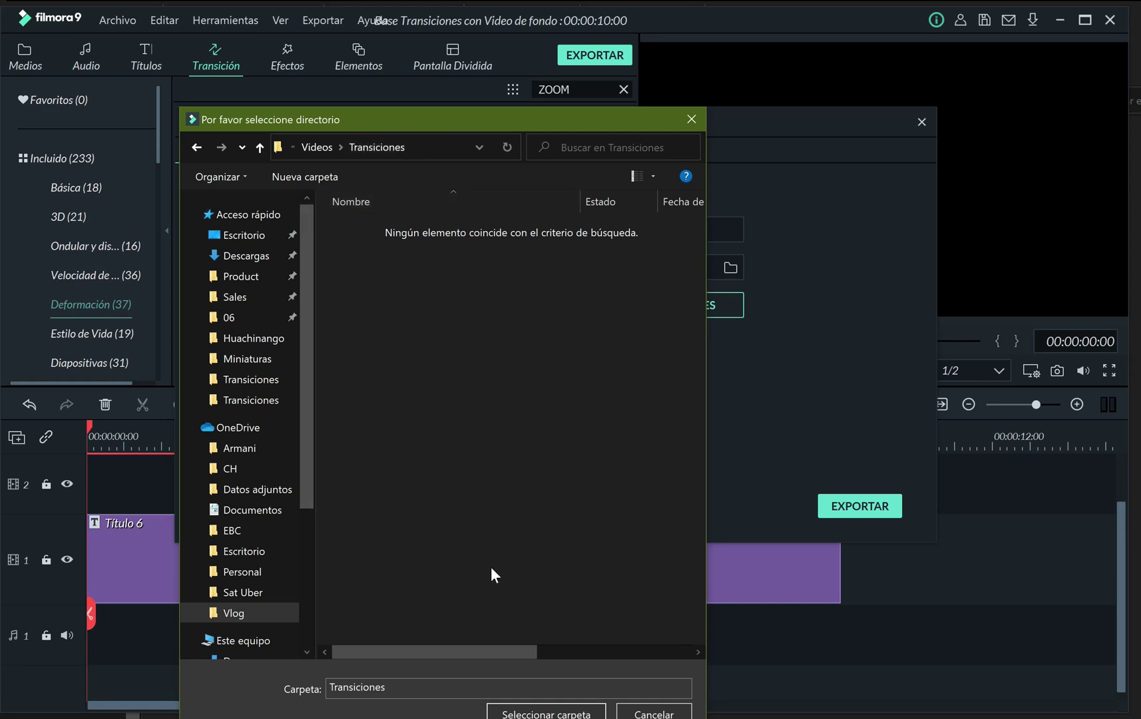
click(545, 712)
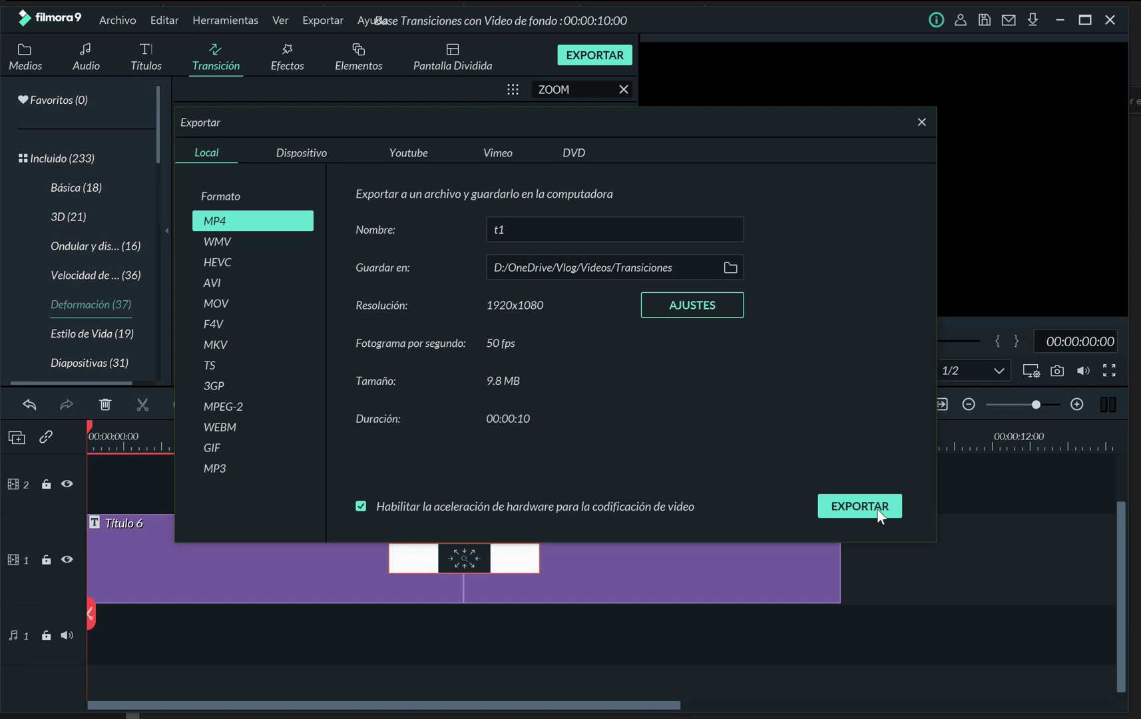
click(859, 508)
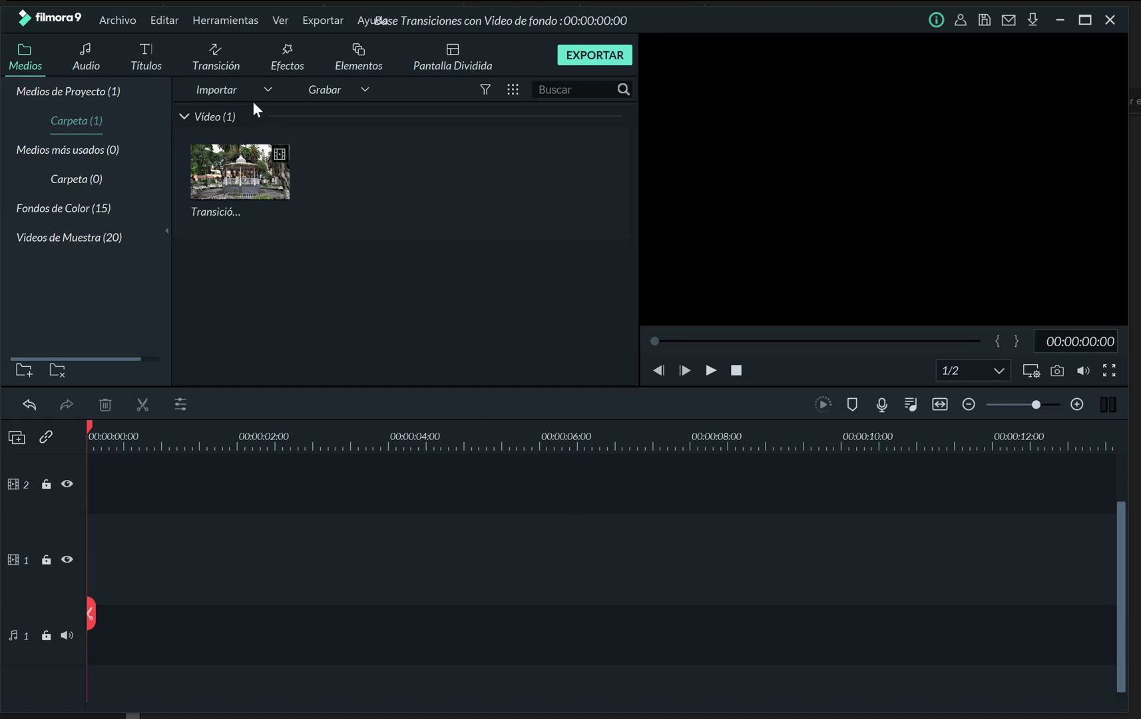
Import the t1 and t2 videos from the Transiciones folder into the project media.
click(232, 91)
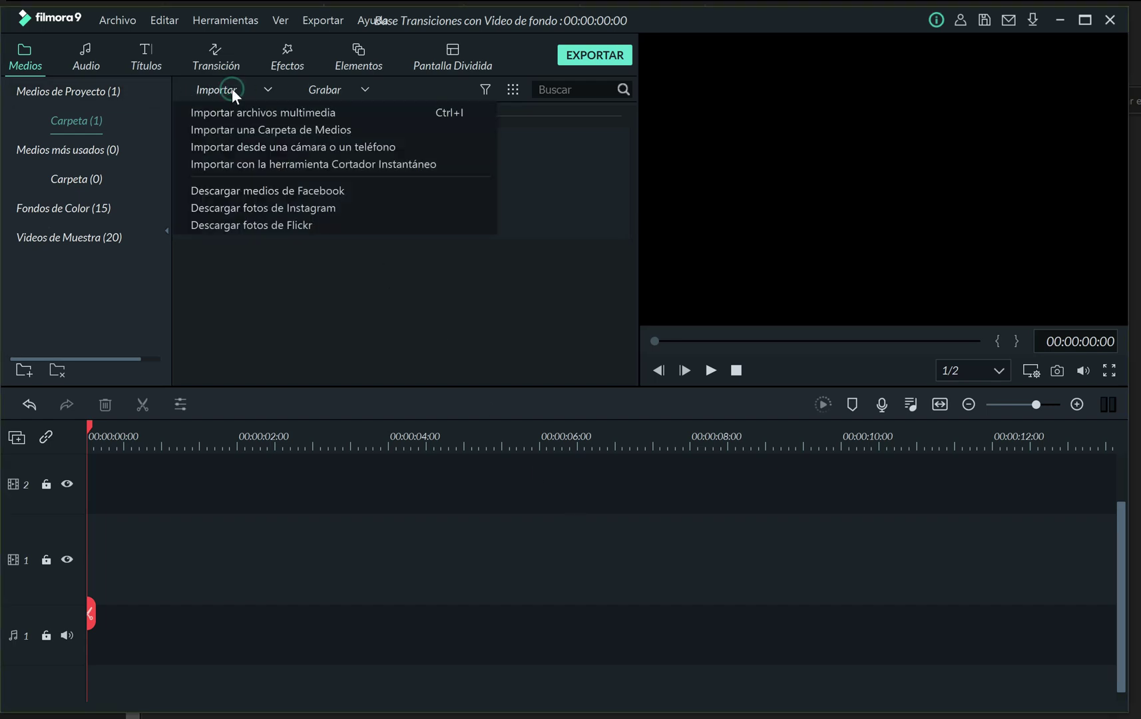
click(245, 112)
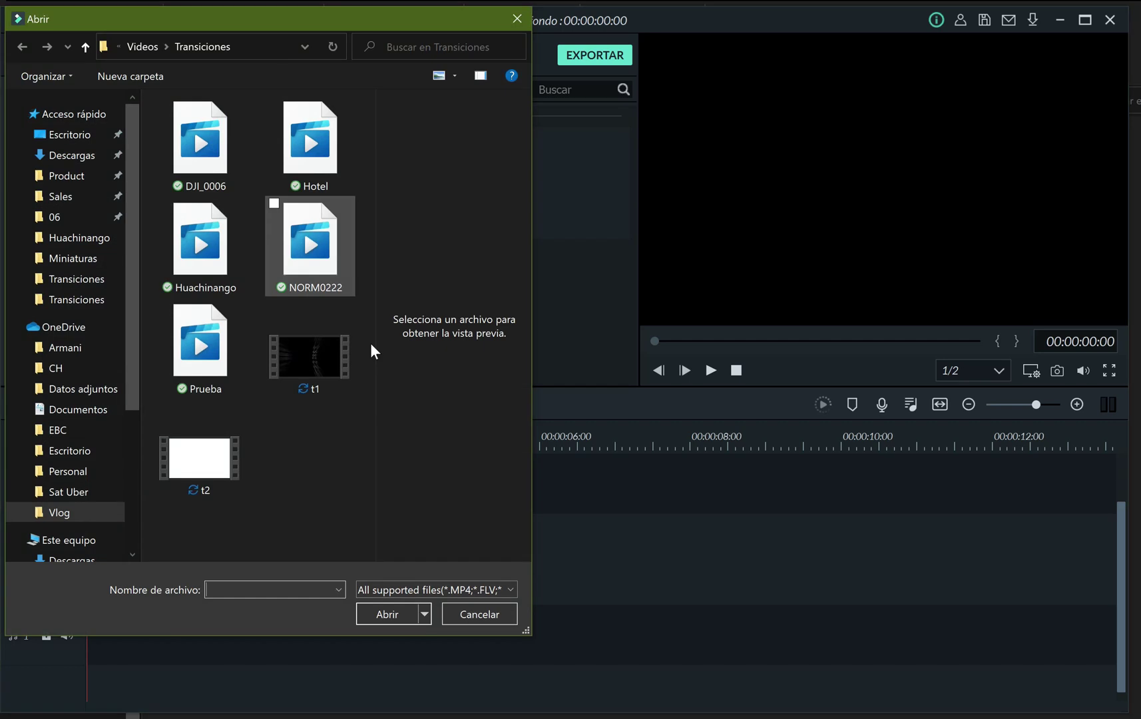
click(295, 353)
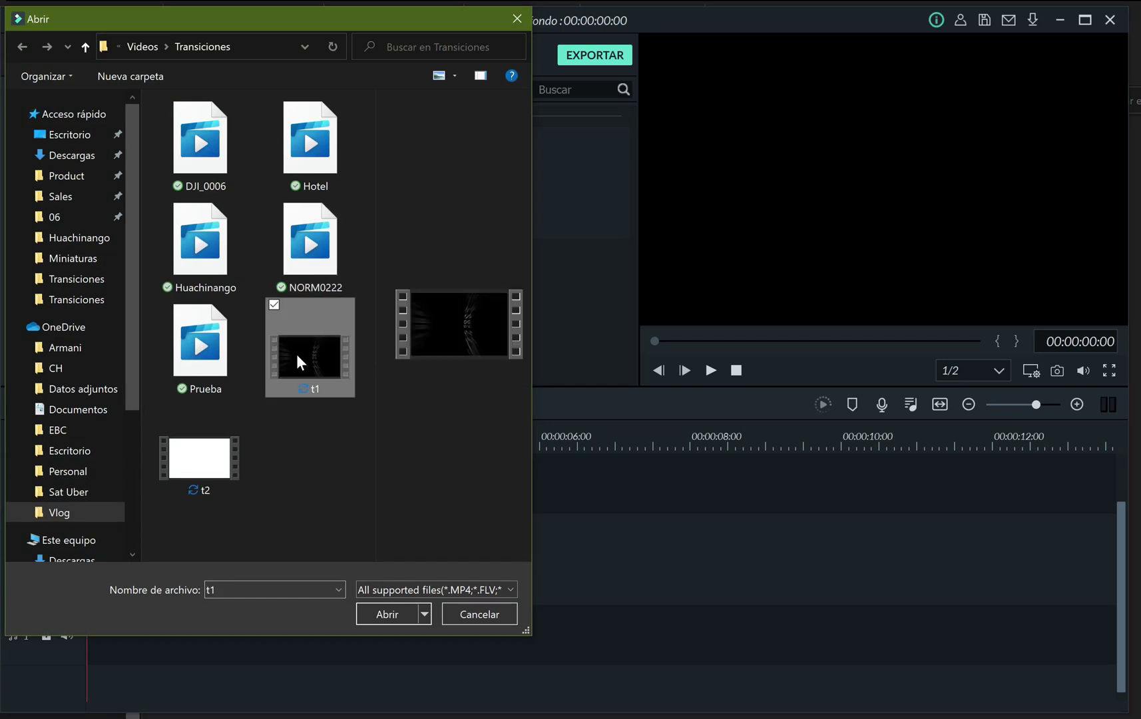
ctrl+click(215, 450)
click(380, 617)
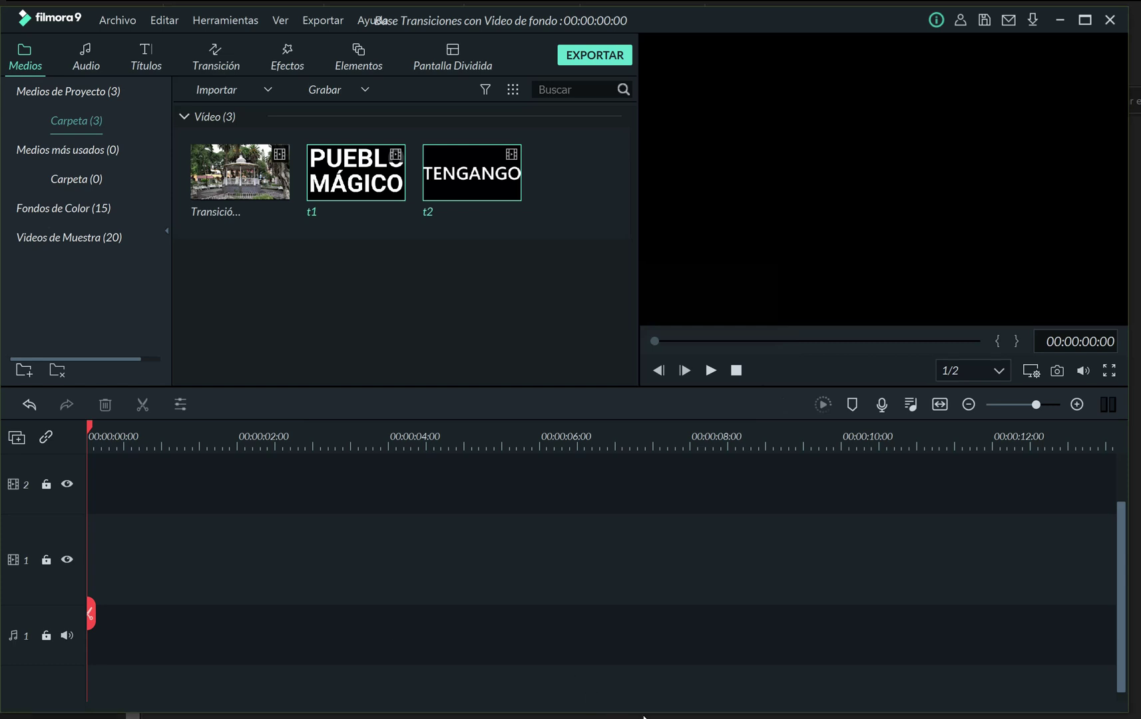
click(403, 282)
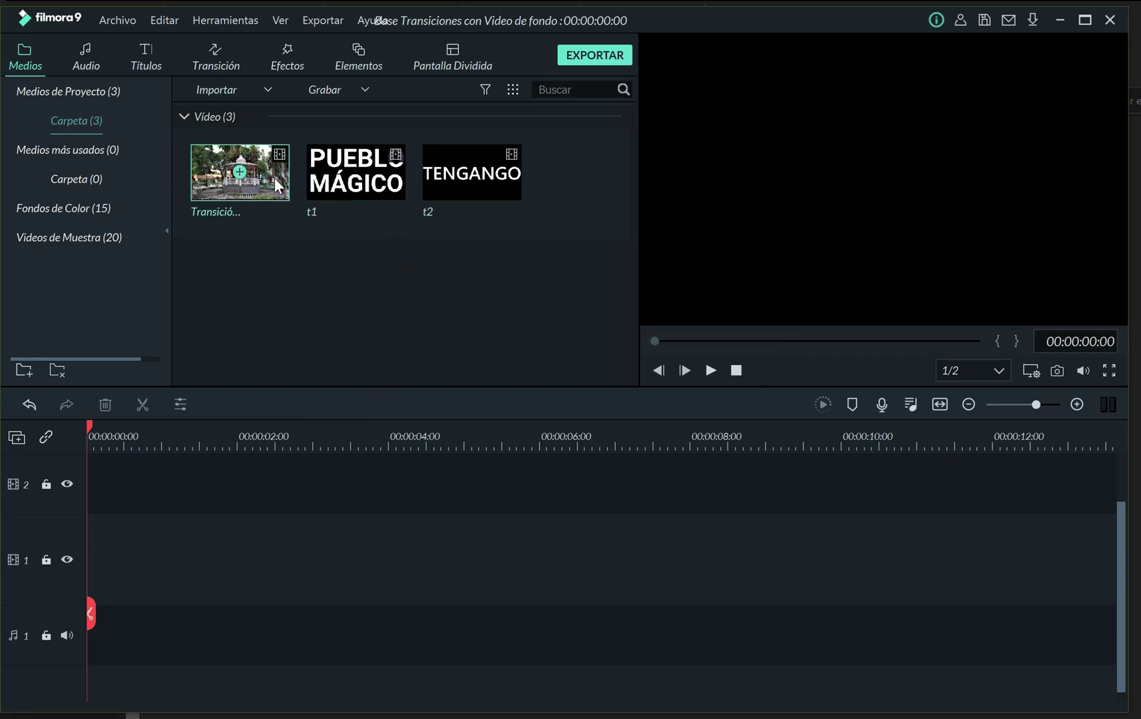
Place the Transición final video on video track 1, preview its opening, and delete it from the timeline.
drag(277, 185, 93, 640)
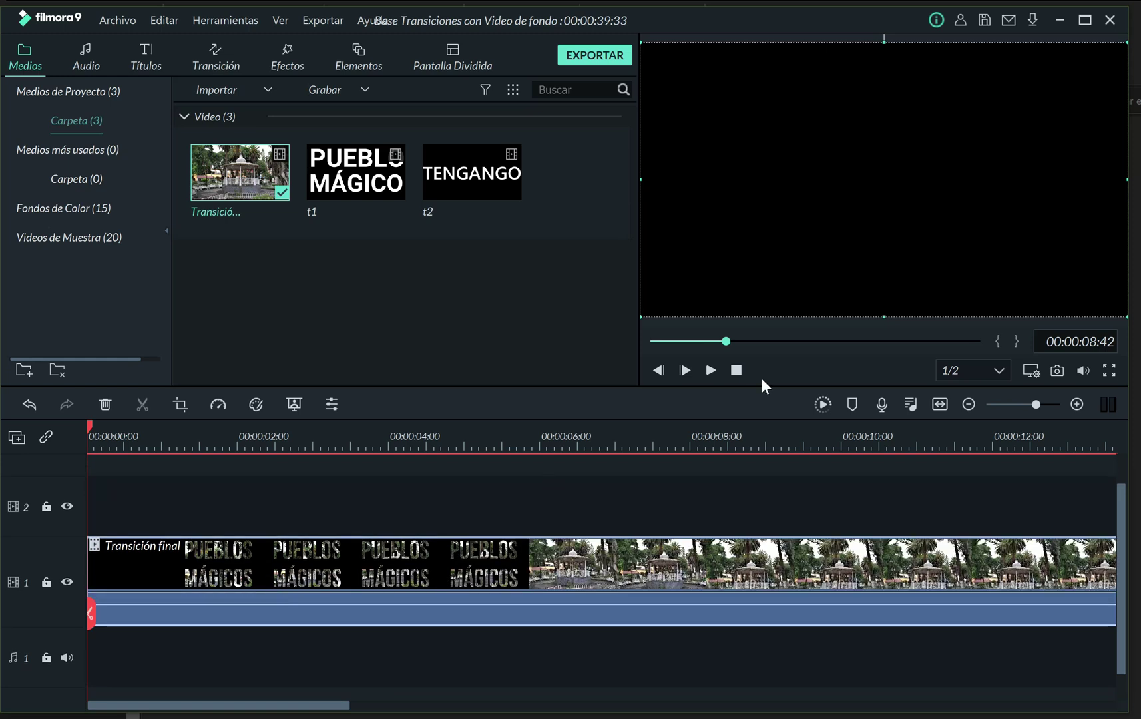
click(710, 370)
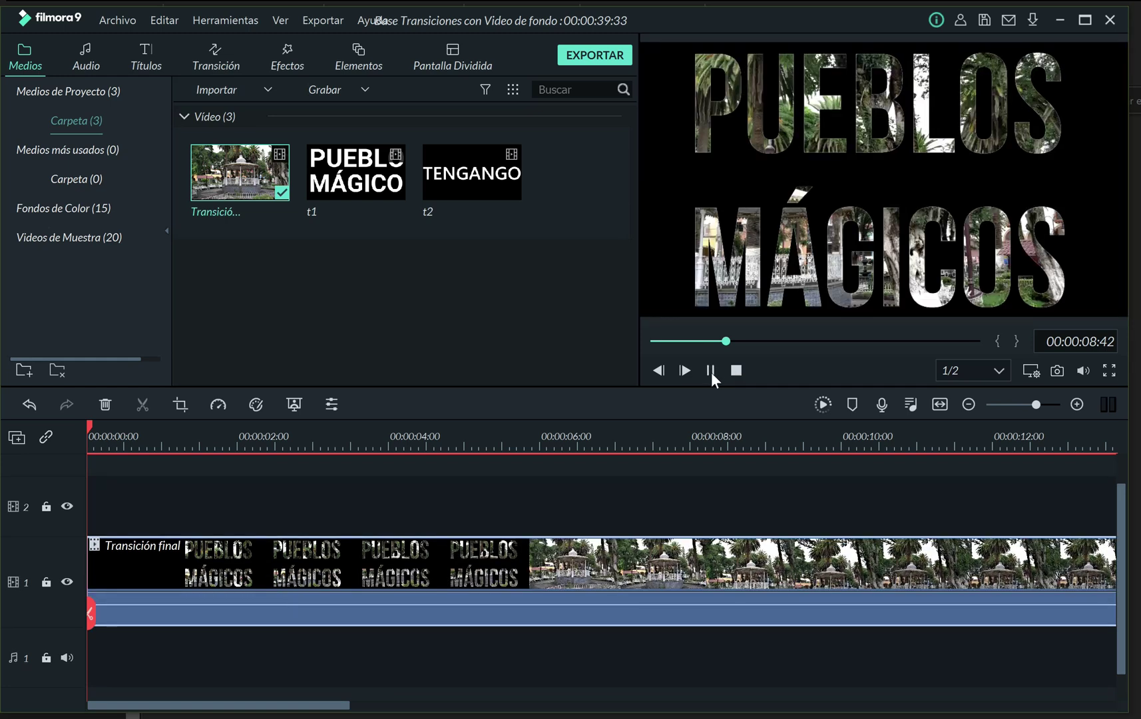
click(711, 371)
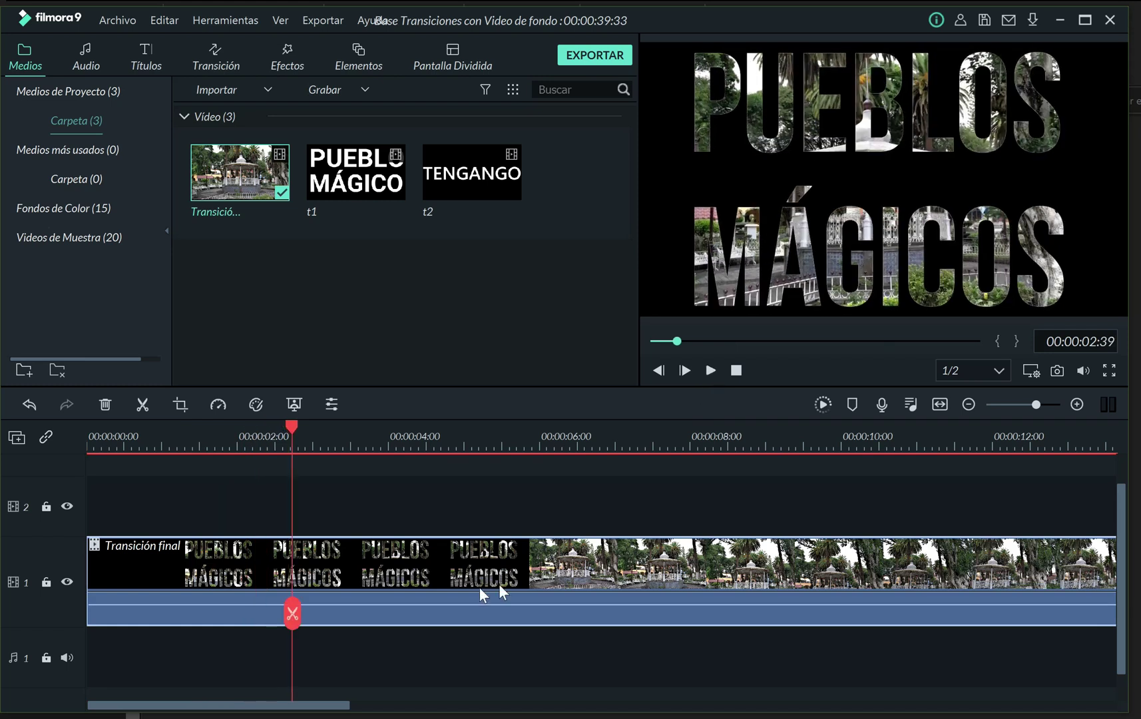
key(Delete)
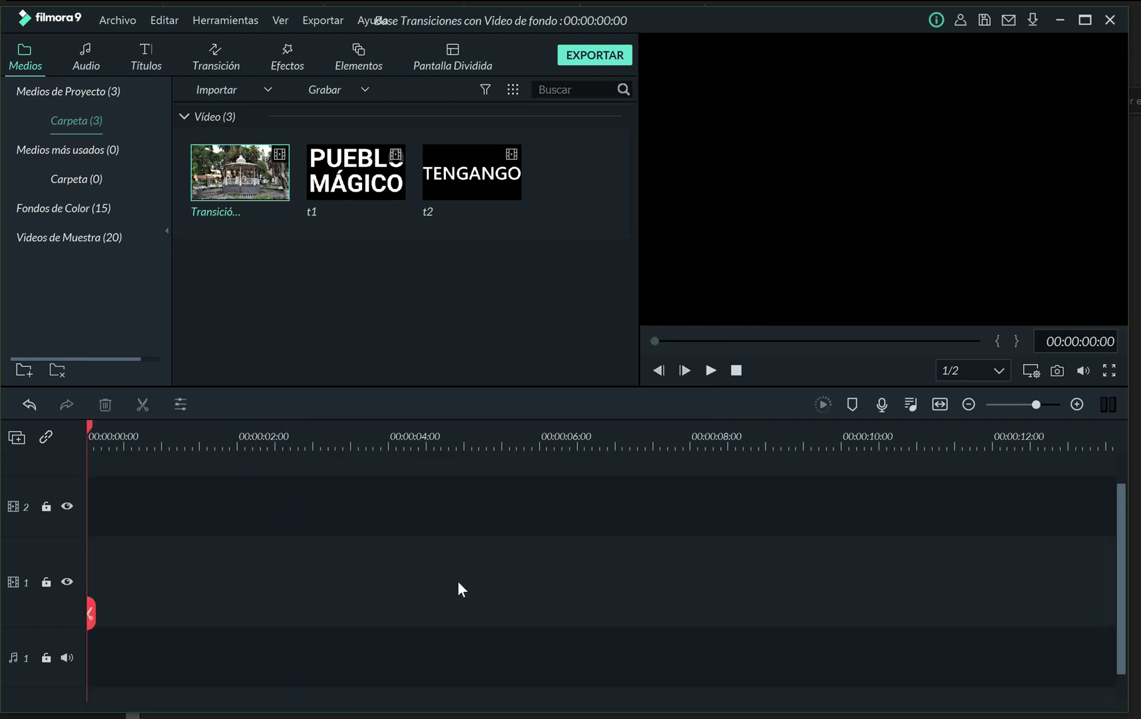
Import the Huachinango video from the Transiciones folder and place it at the start of video track 1.
click(246, 88)
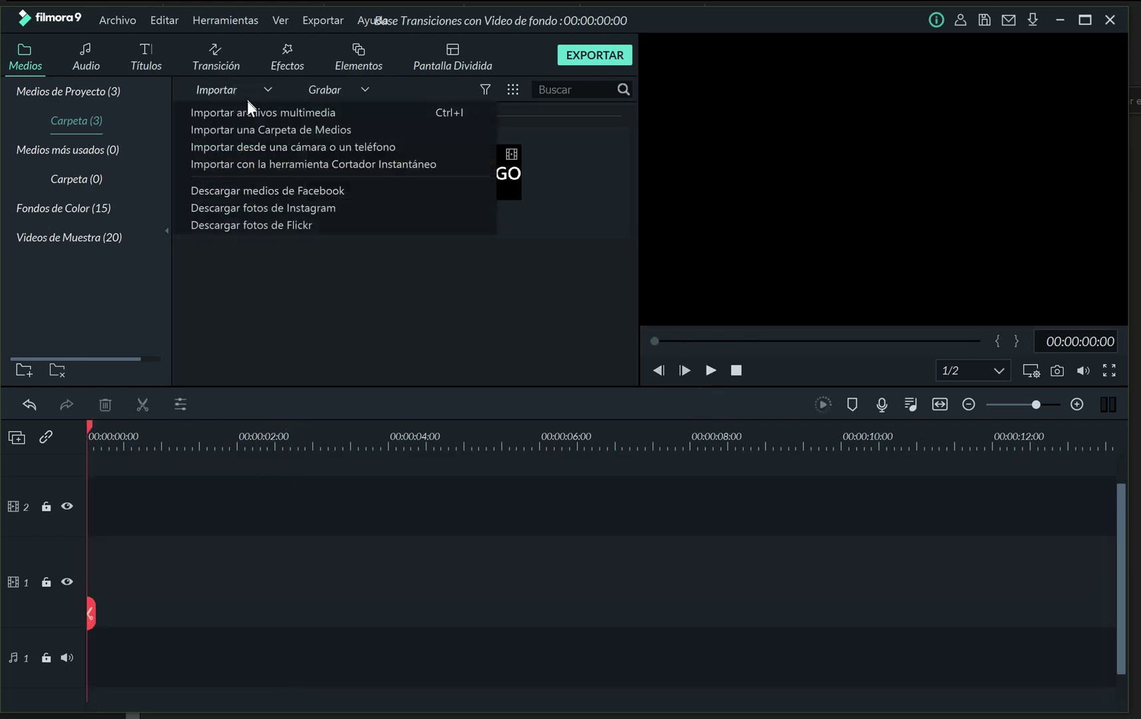
click(249, 107)
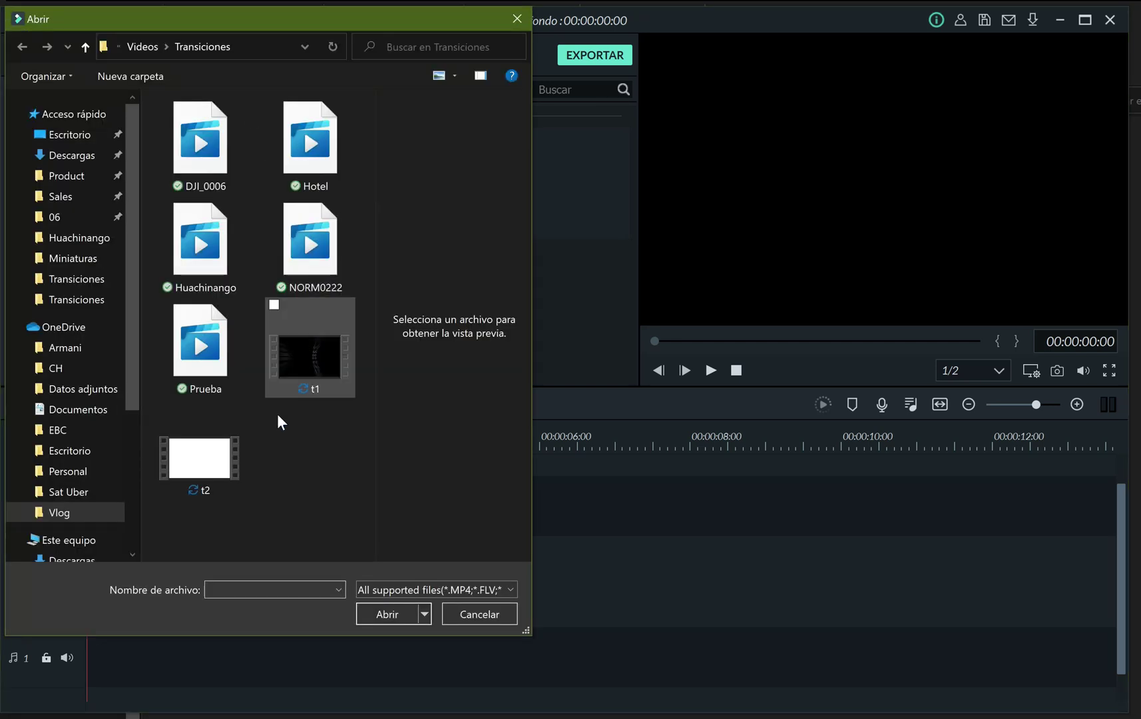
click(222, 287)
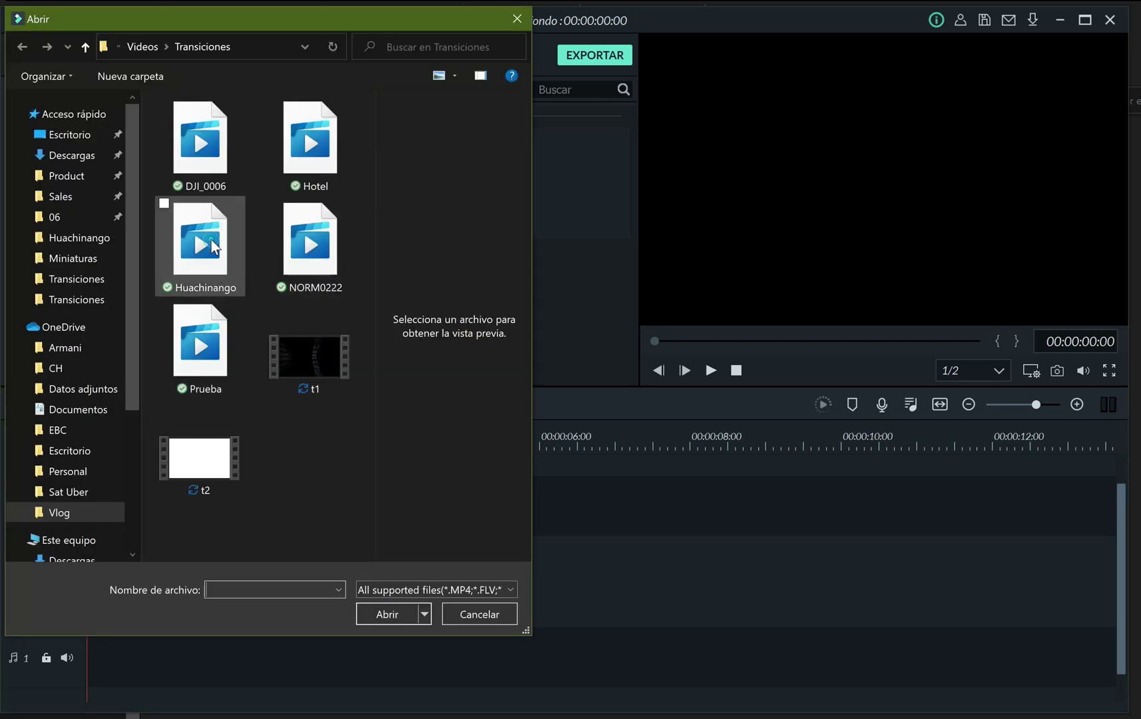
double_click(213, 241)
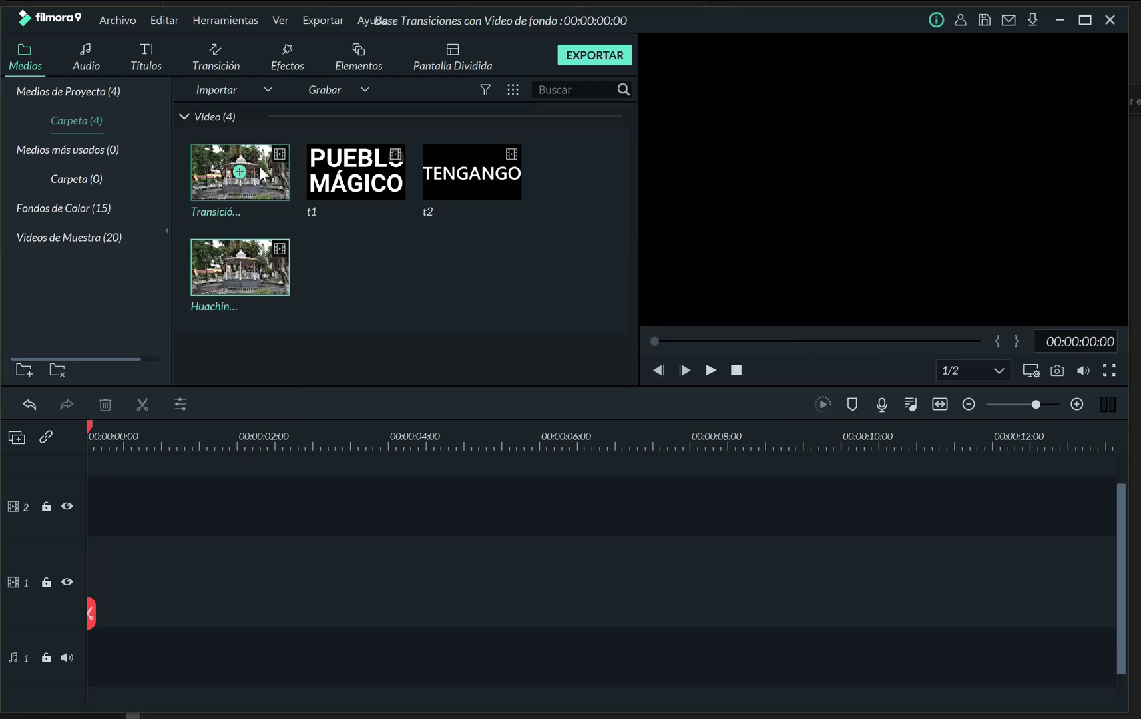
drag(271, 273, 80, 627)
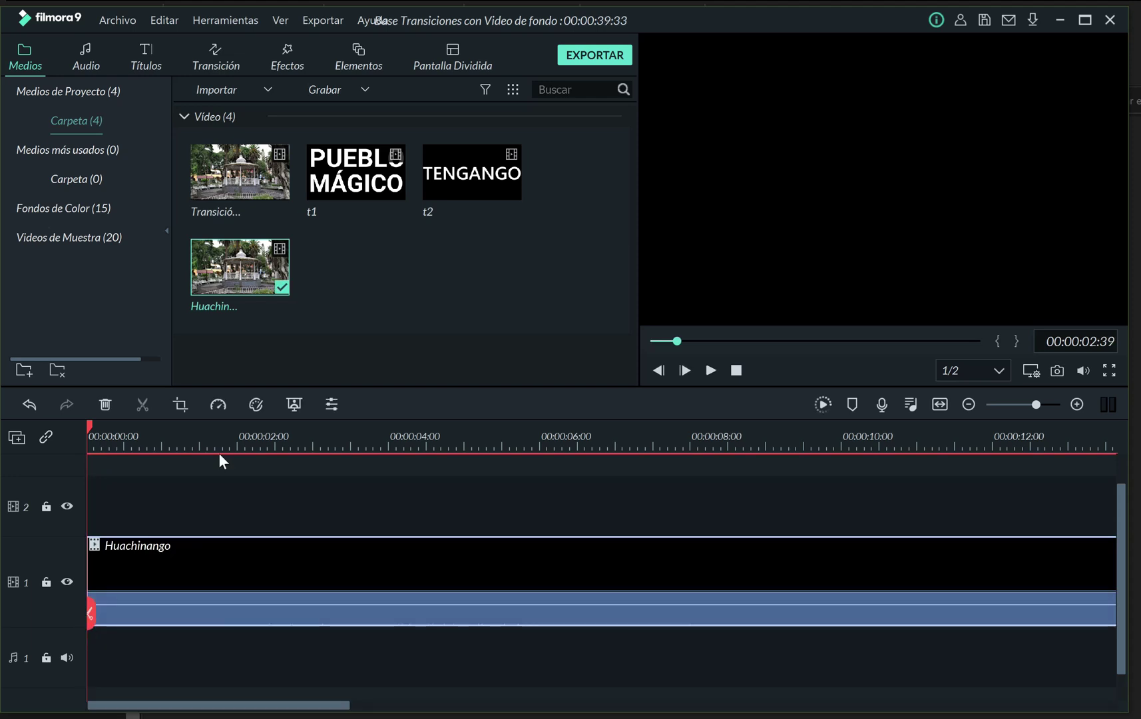
Place the t1 clip at the start of video track 2 above Huachinango and play it to 00:00:03:00.
click(392, 188)
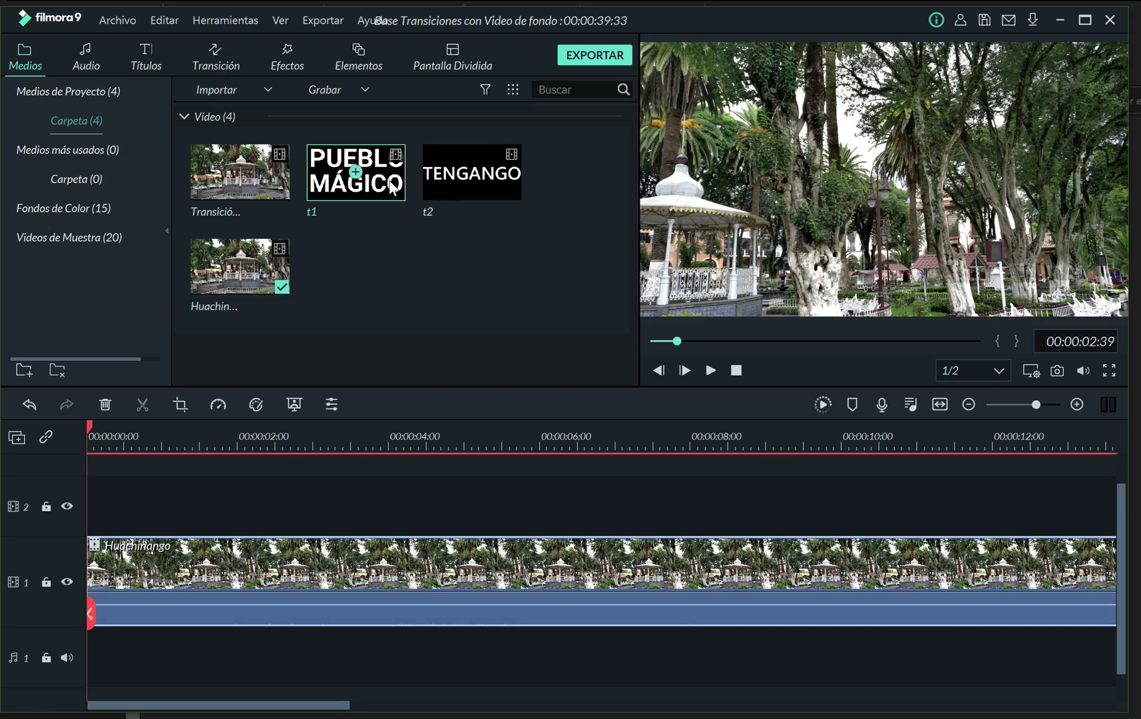
drag(391, 189, 76, 524)
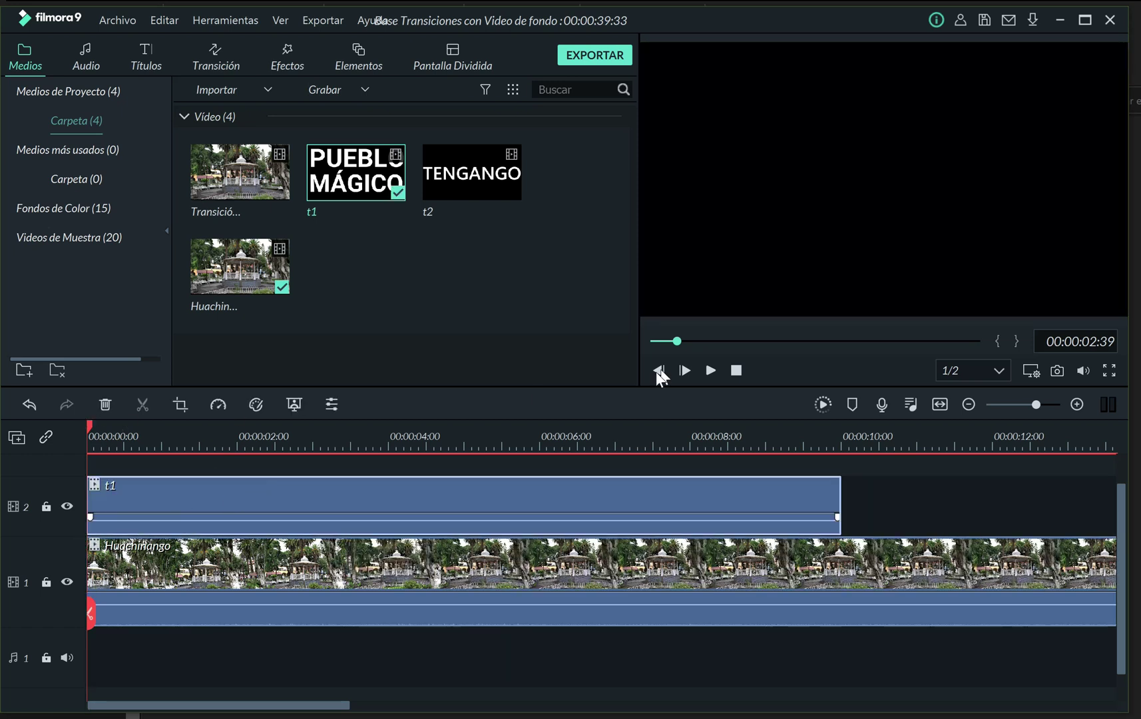
click(716, 368)
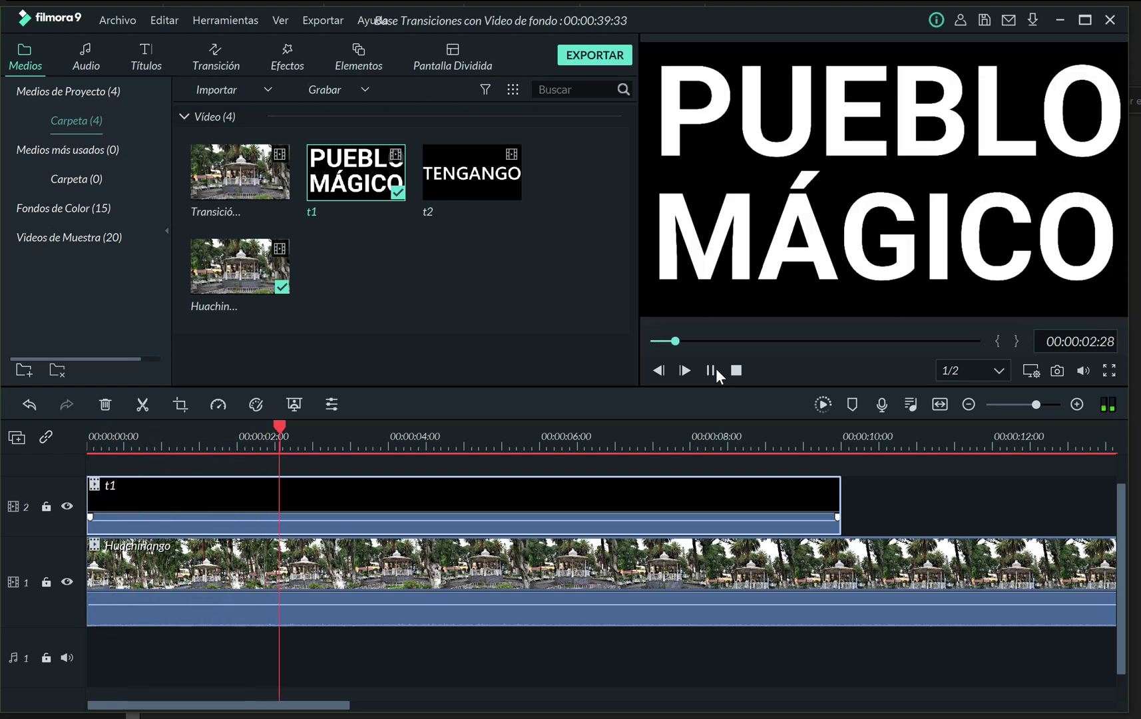
click(716, 369)
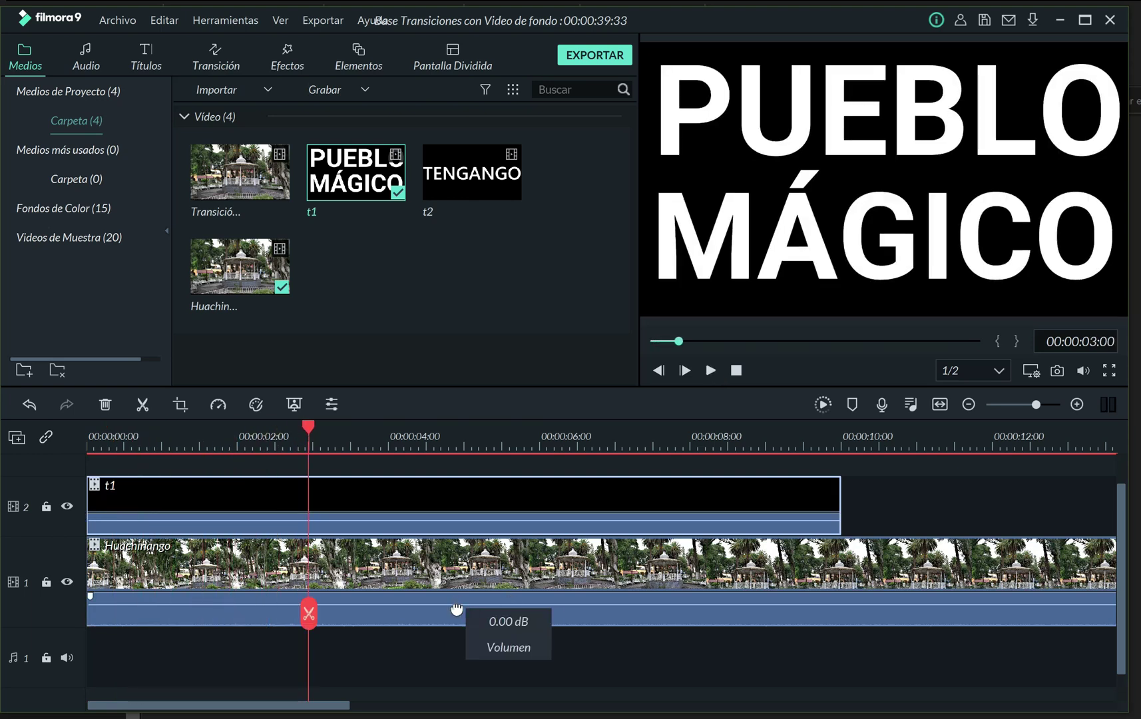
Detach the audio from the Huachinango clip and delete the separated audio.
mouse_move(456, 608)
mouse_down()
mouse_move(469, 635)
mouse_move(464, 617)
mouse_up()
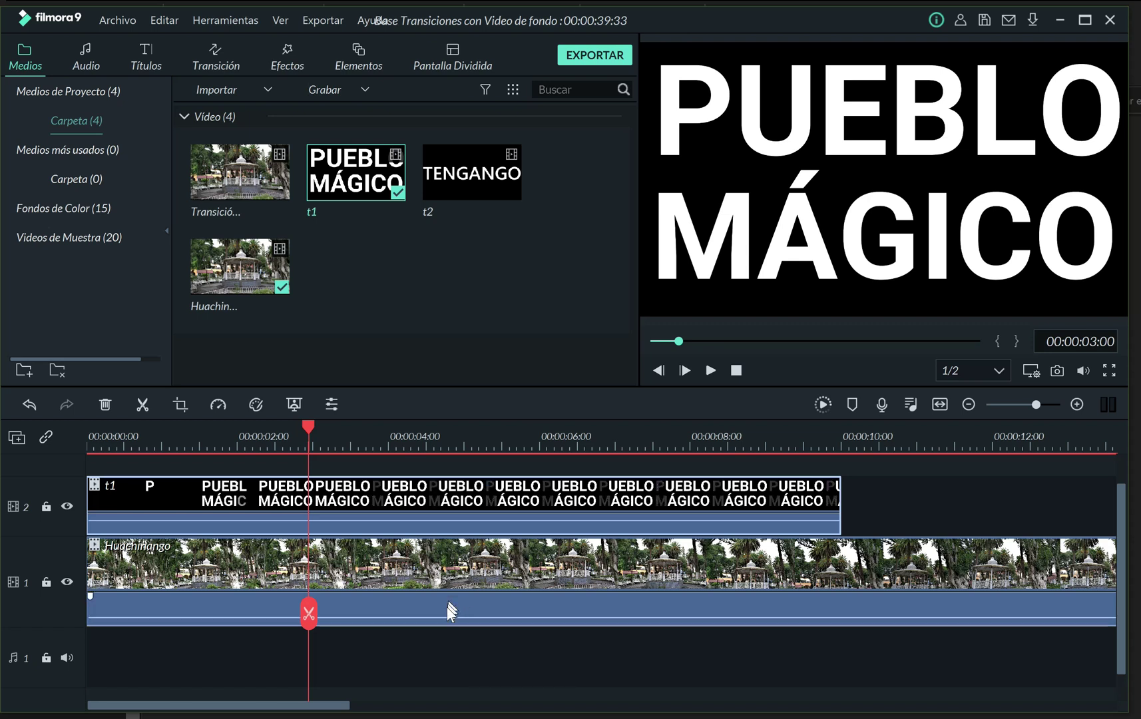
right_click(446, 609)
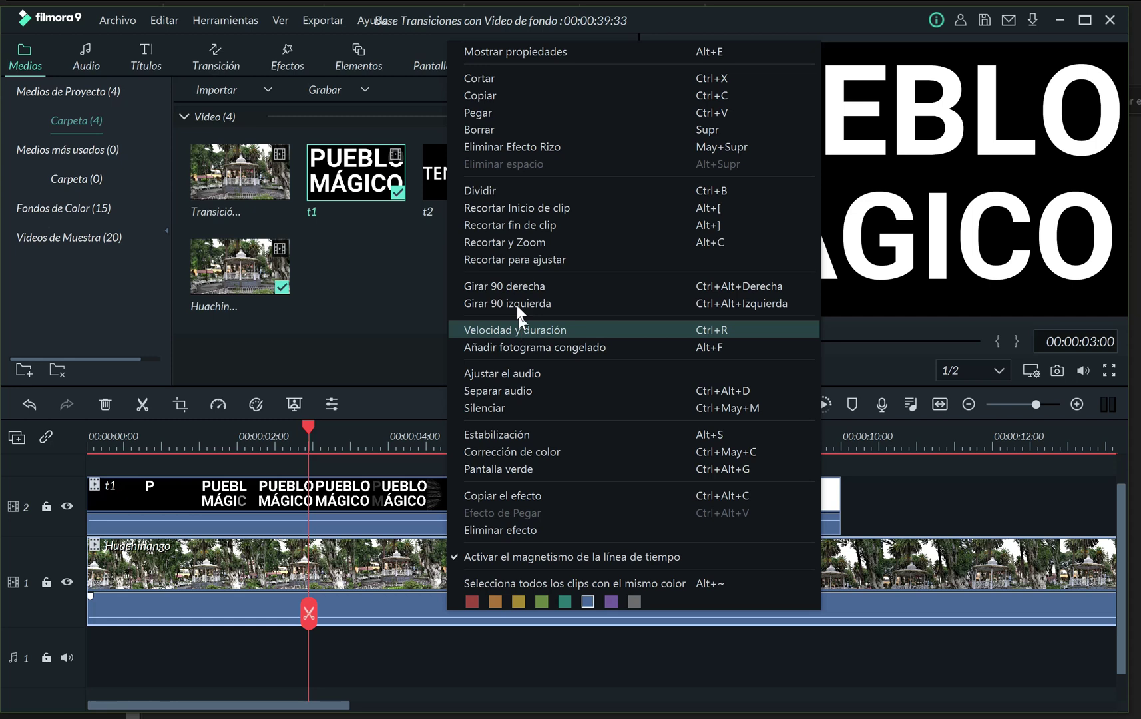
click(499, 390)
click(464, 641)
key(ctrl+z)
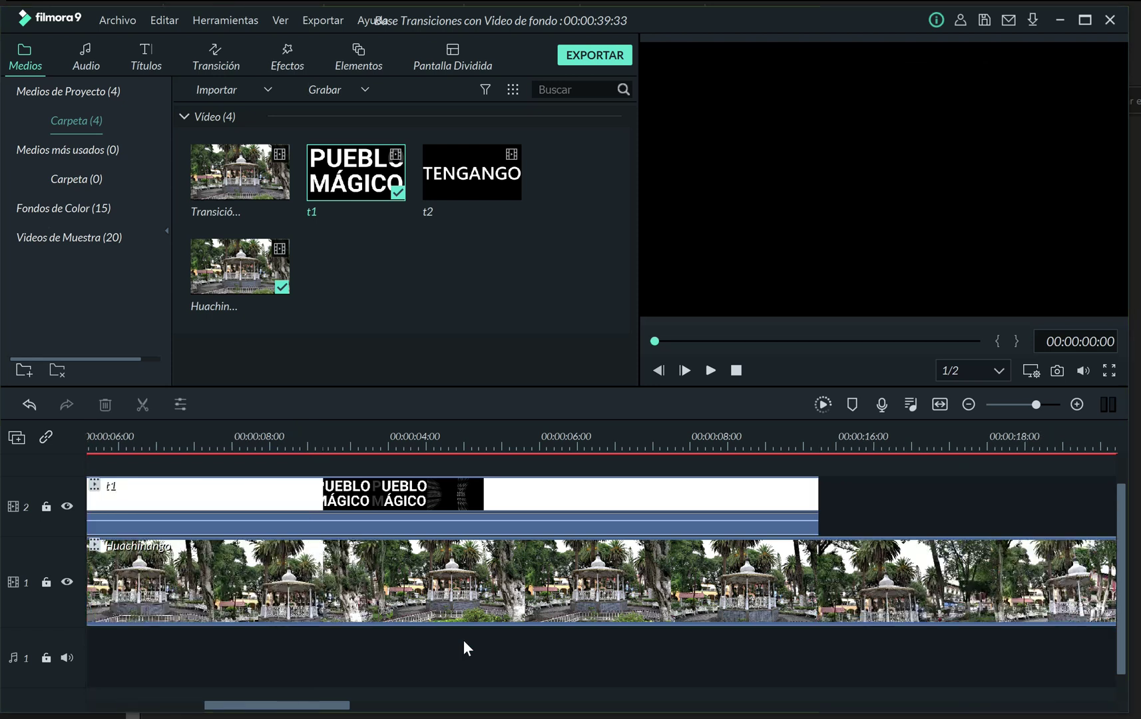
Trim the end of the Huachinango clip to 00:00:10:00 to match the end of t1.
click(575, 596)
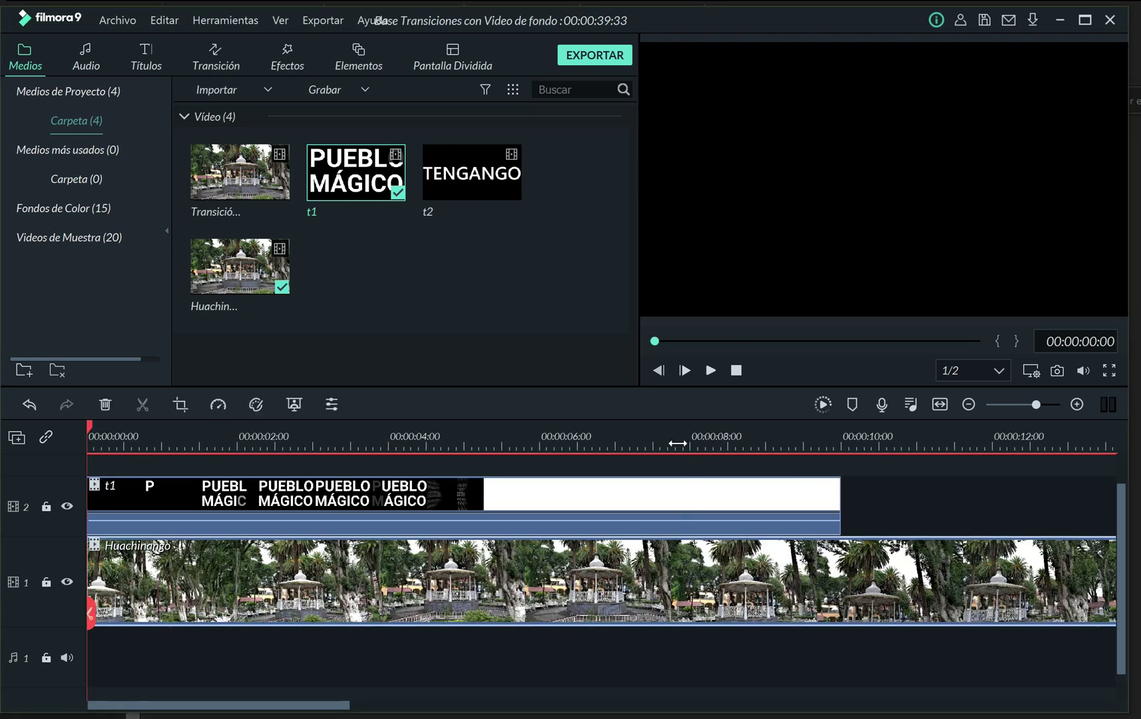
drag(677, 445, 244, 462)
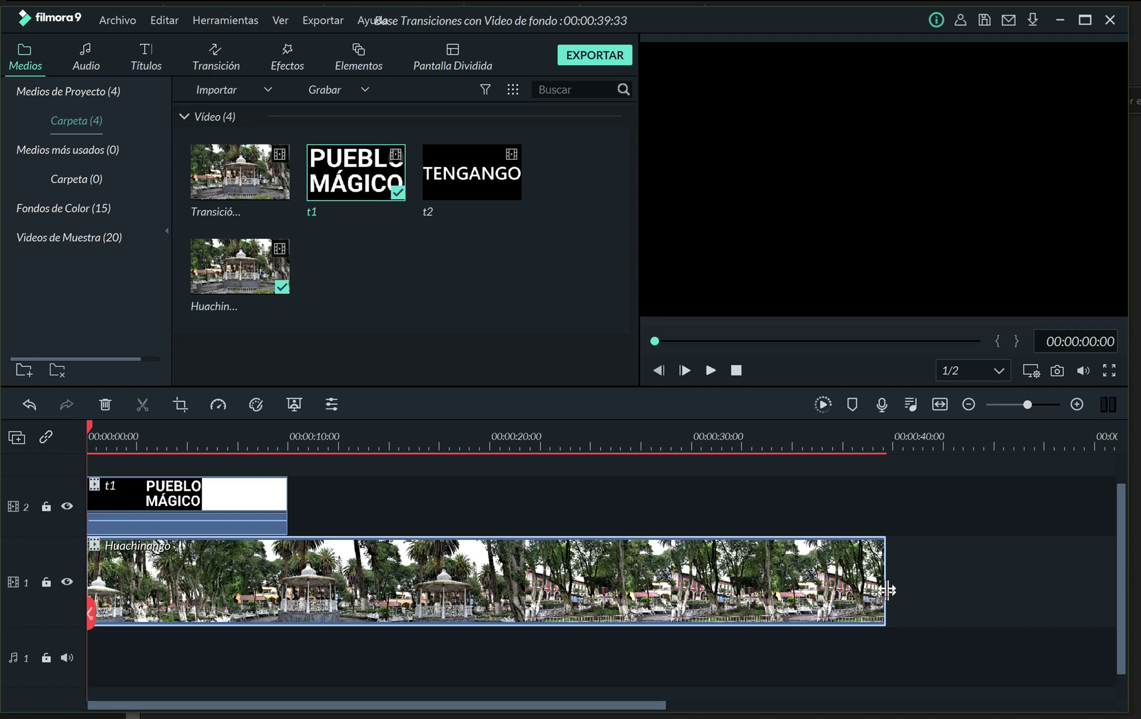
drag(887, 589, 289, 561)
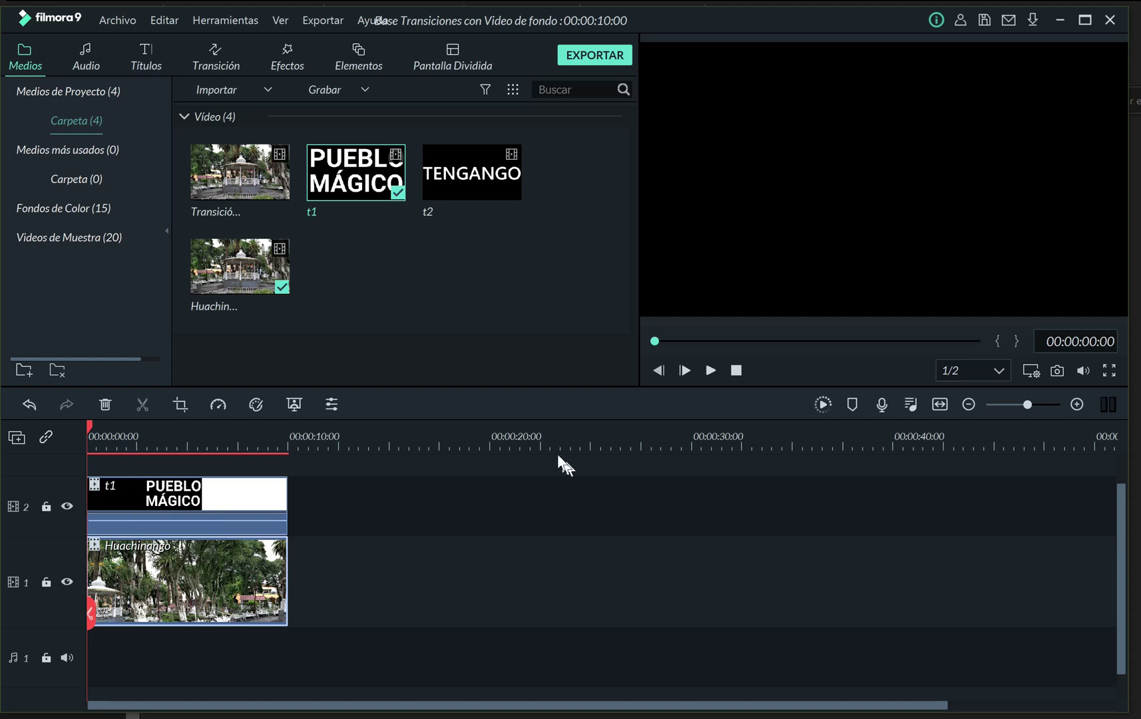
key(ctrl+equal)
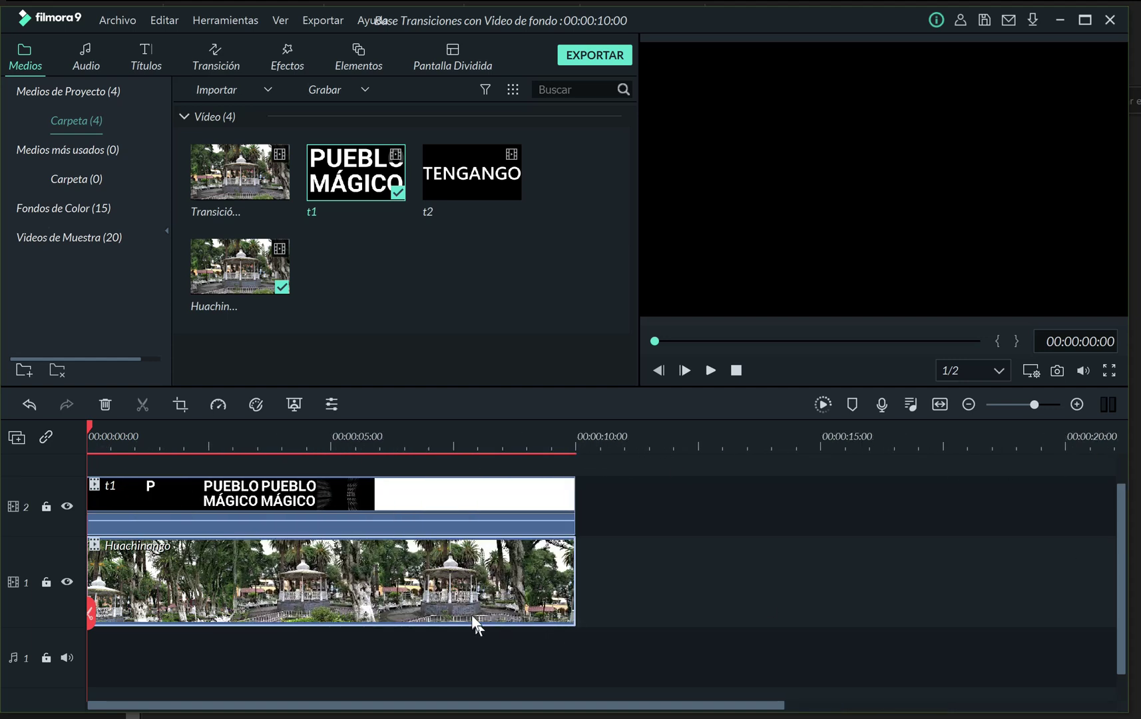
Enable Chroma Key on the t1 clip and set the key colour to white.
double_click(361, 498)
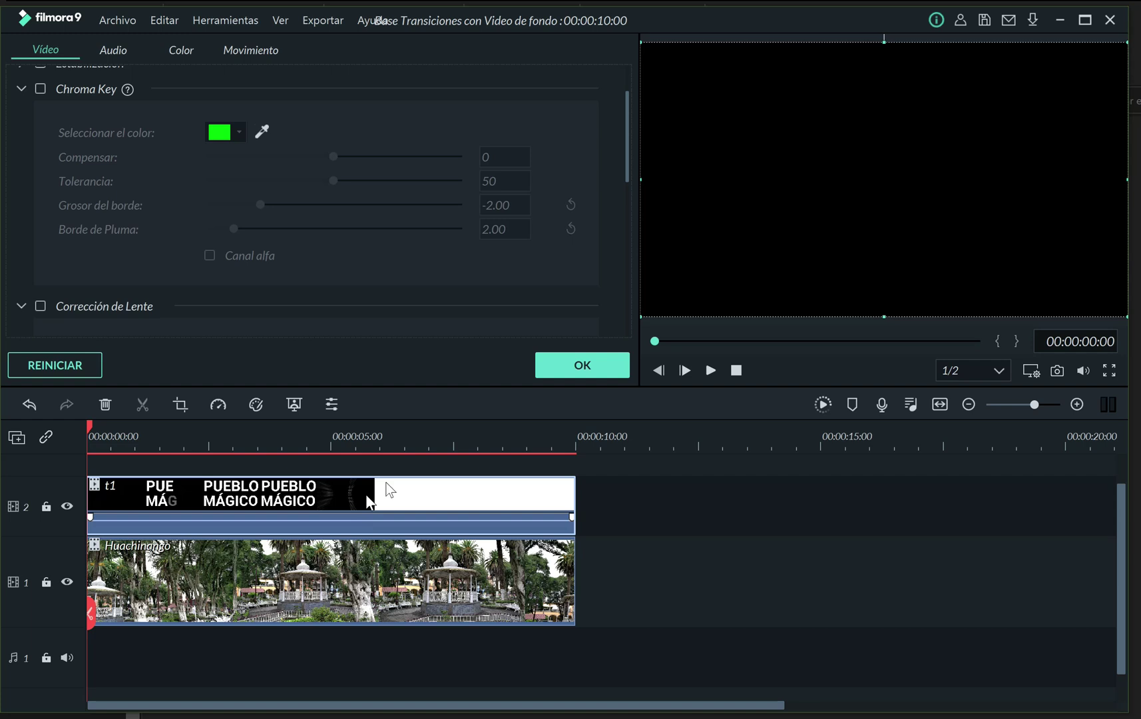
click(585, 369)
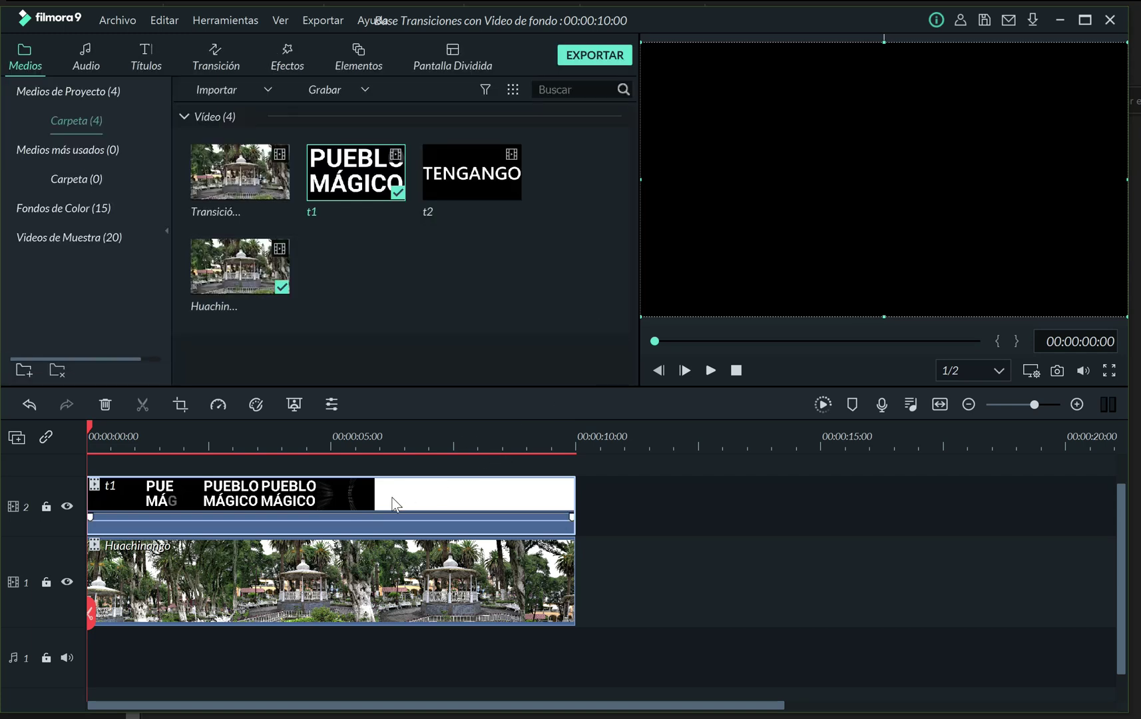
click(294, 405)
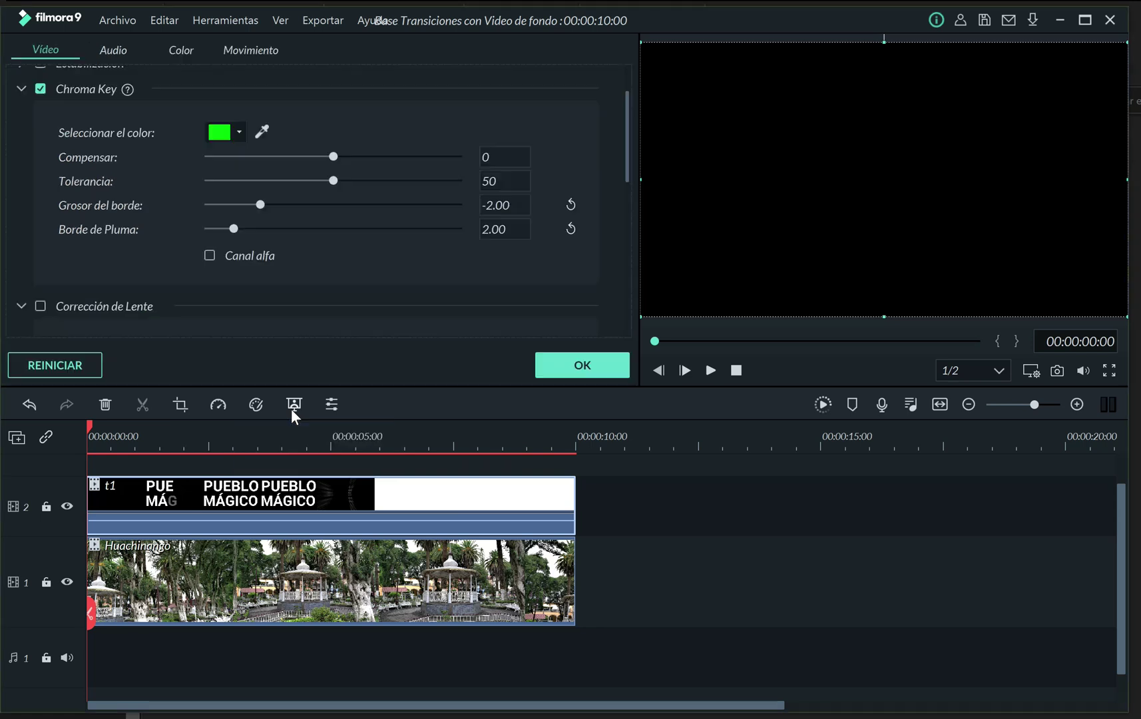
click(239, 132)
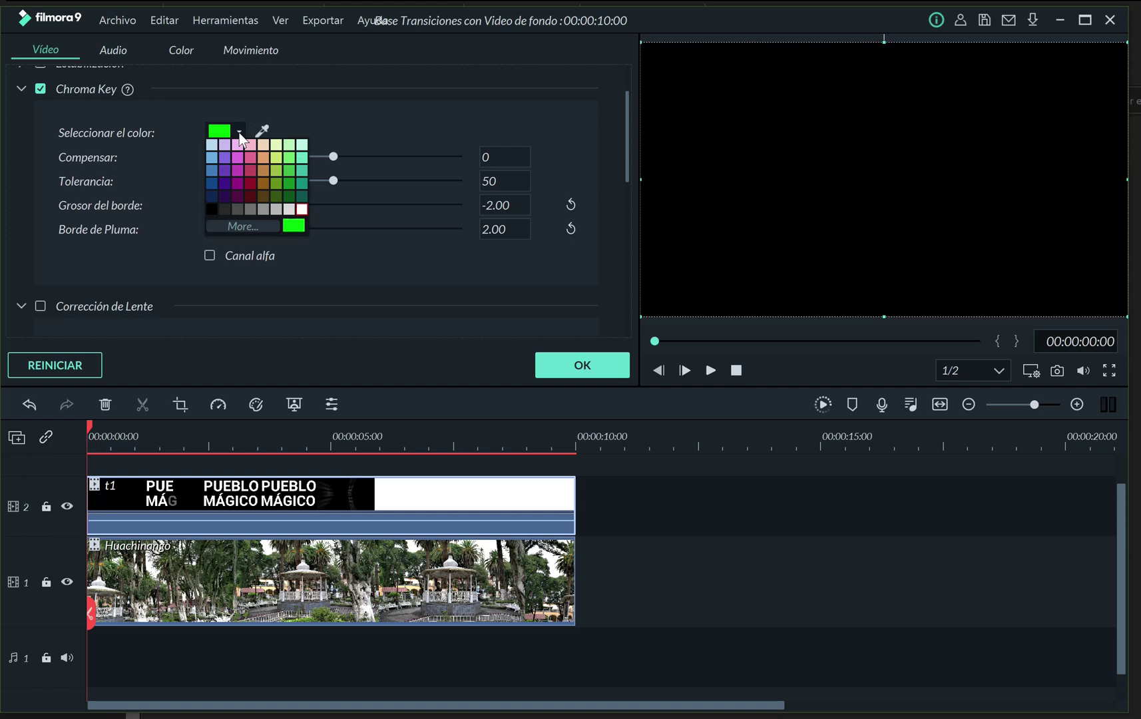
click(302, 210)
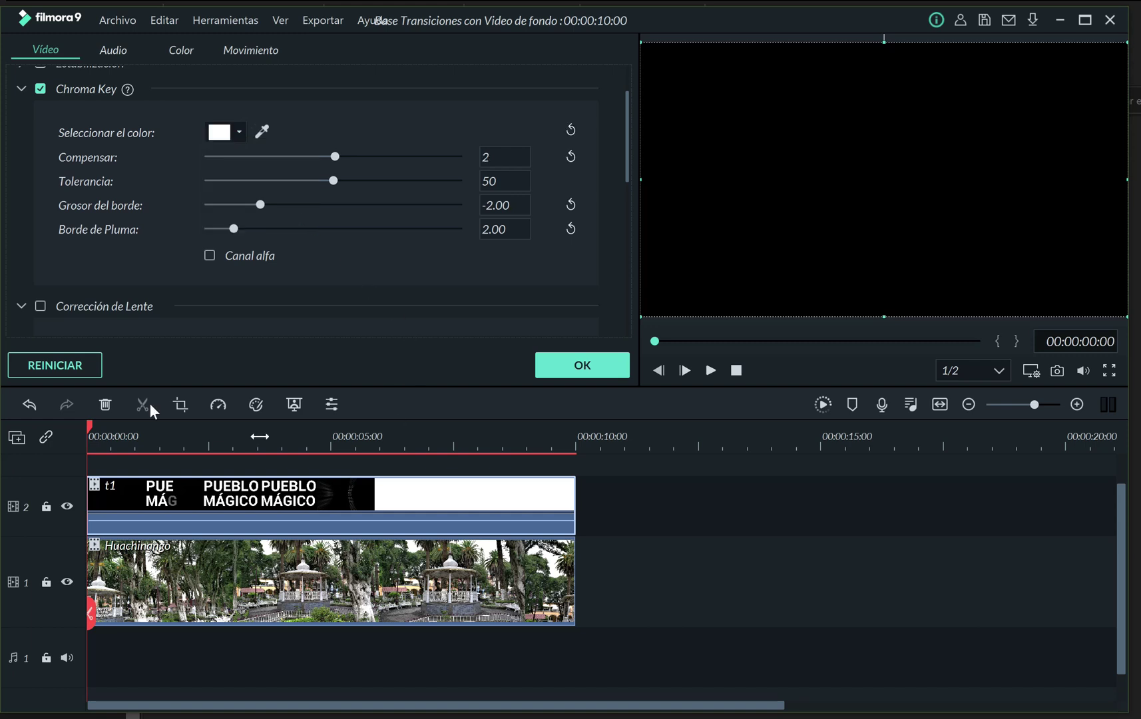
Play the keyed t1 clip over the Huachinango video from the start of the timeline, then stop playback.
mouse_move(88, 421)
mouse_down()
mouse_move(267, 462)
mouse_move(416, 520)
mouse_move(541, 512)
mouse_move(564, 535)
mouse_move(231, 404)
mouse_move(74, 418)
mouse_up()
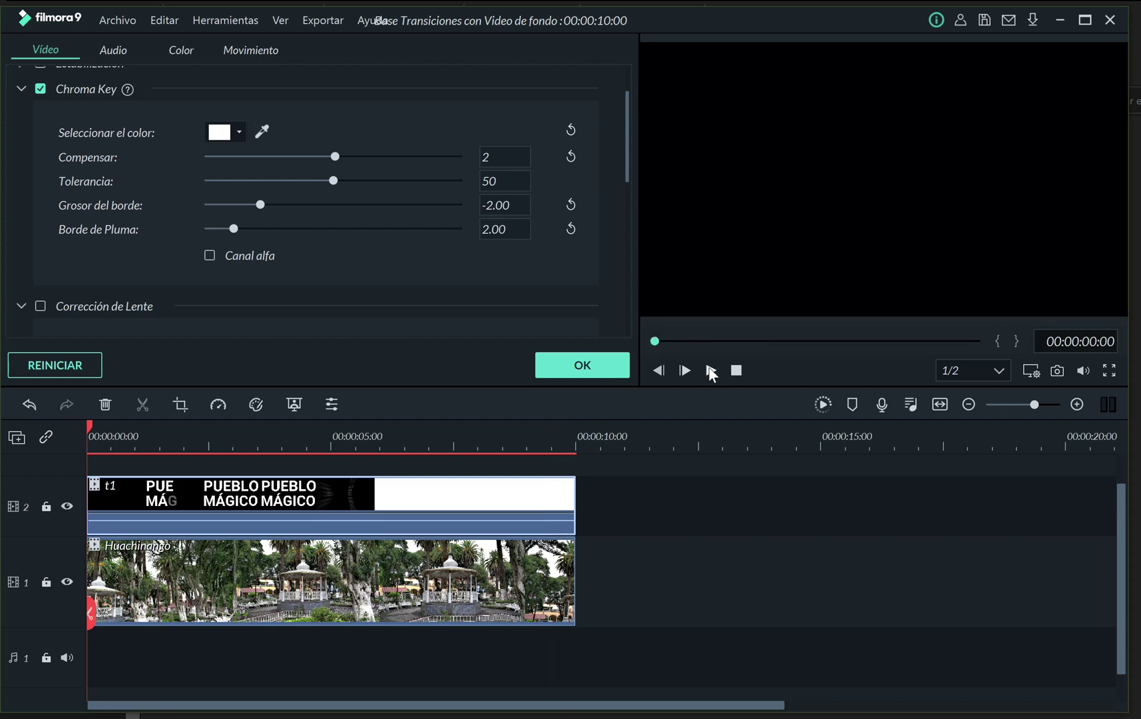
click(710, 370)
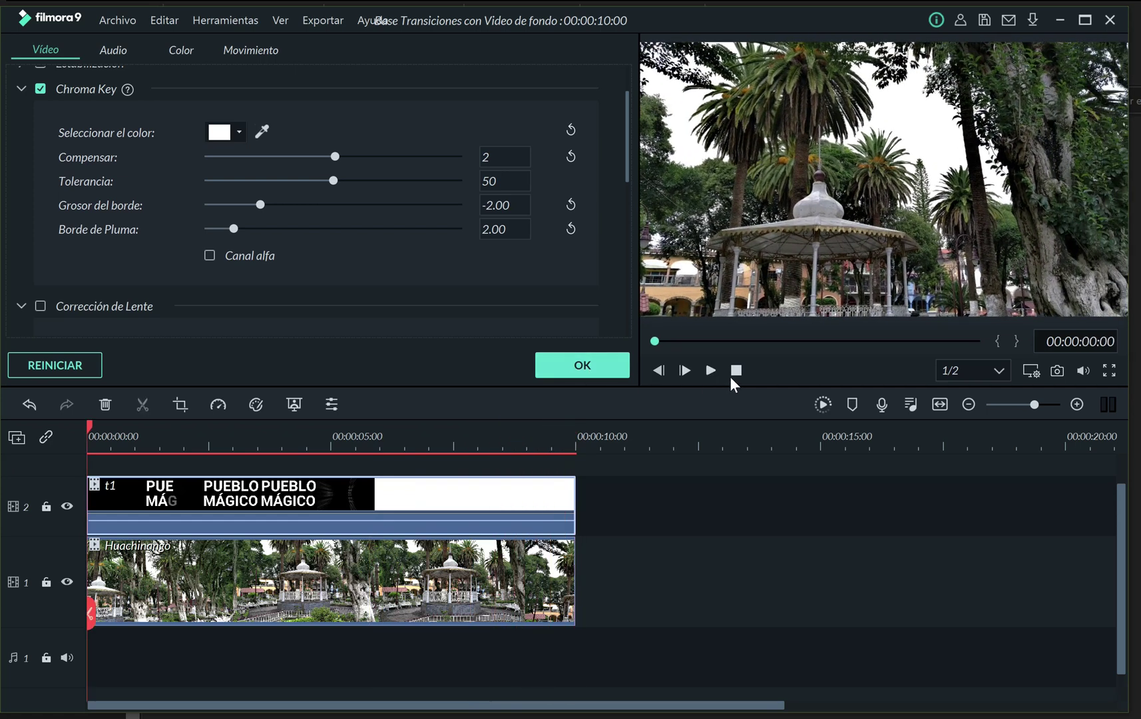
click(733, 374)
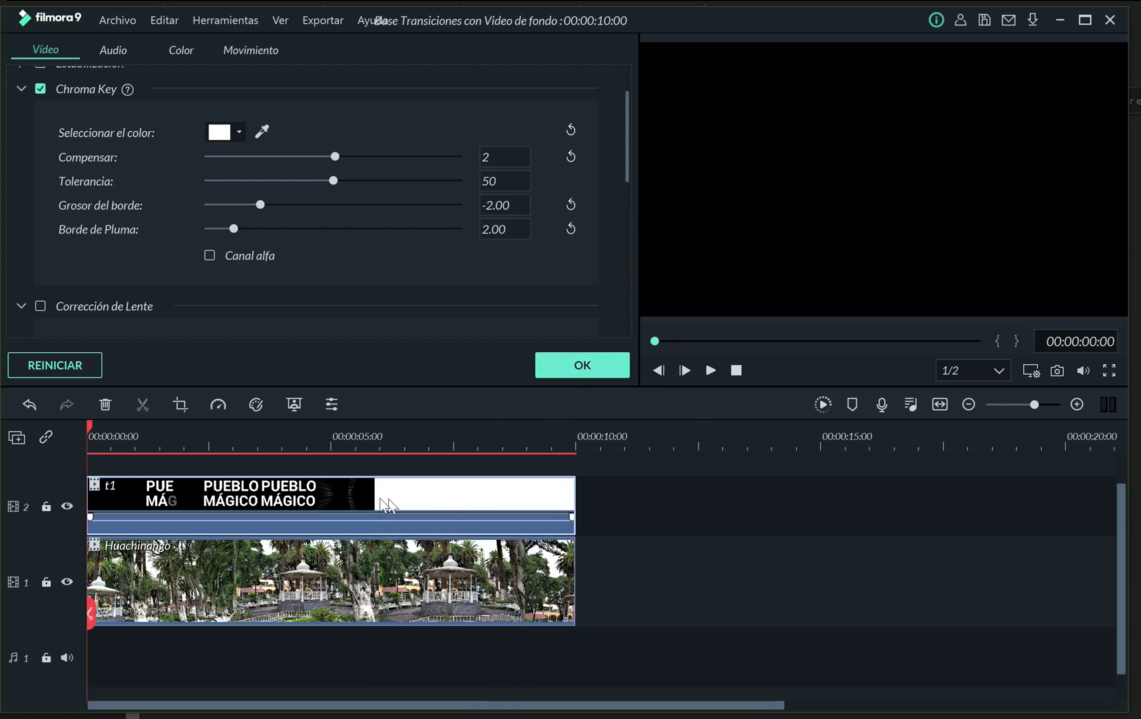
With the title previewed at 00:00:02:05, set t1's Chroma Key edge thickness to -0.19 and edge feather to 0.00.
click(371, 506)
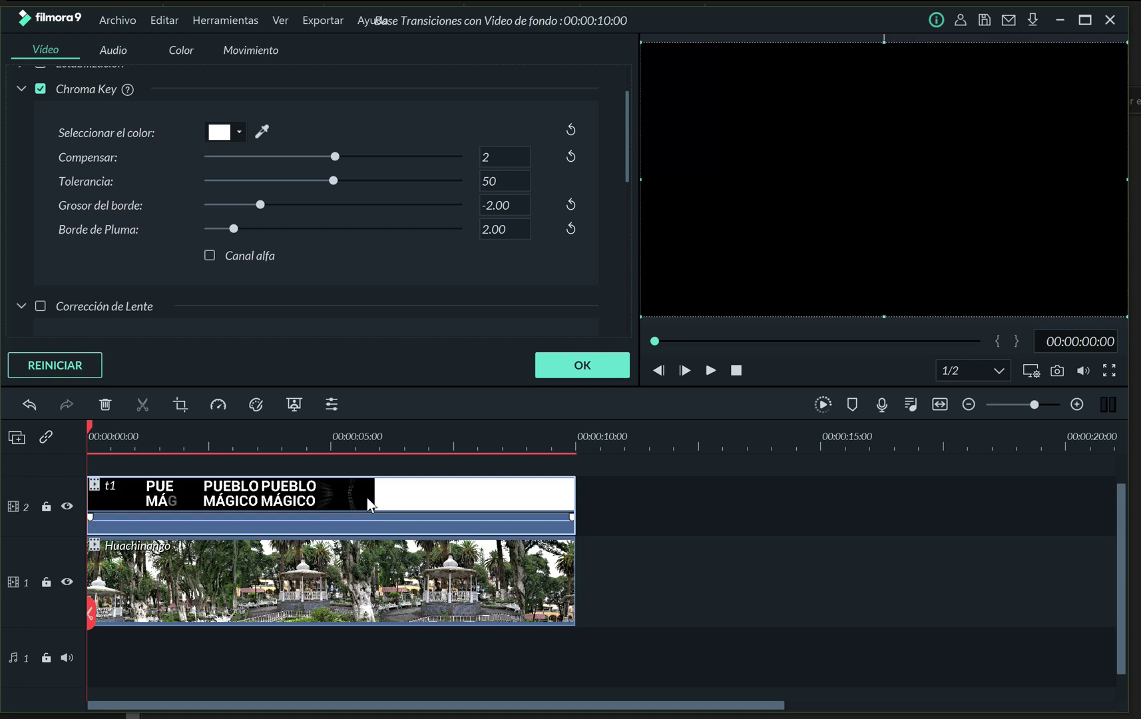
drag(91, 425, 189, 434)
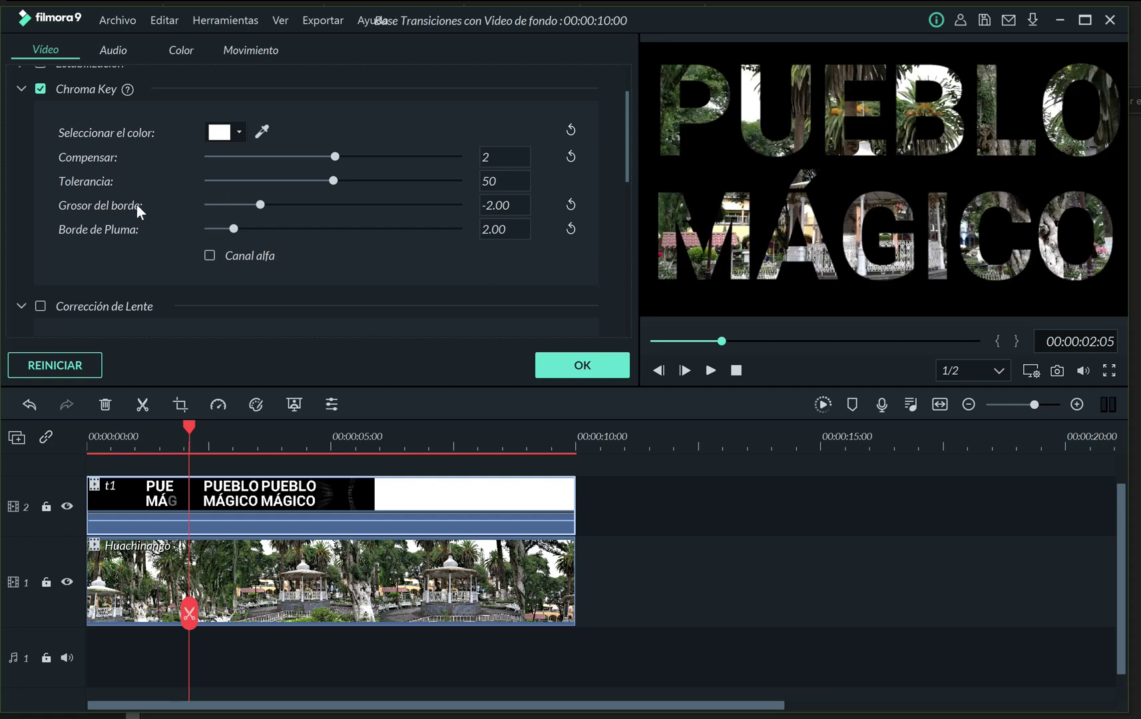
drag(260, 205, 400, 212)
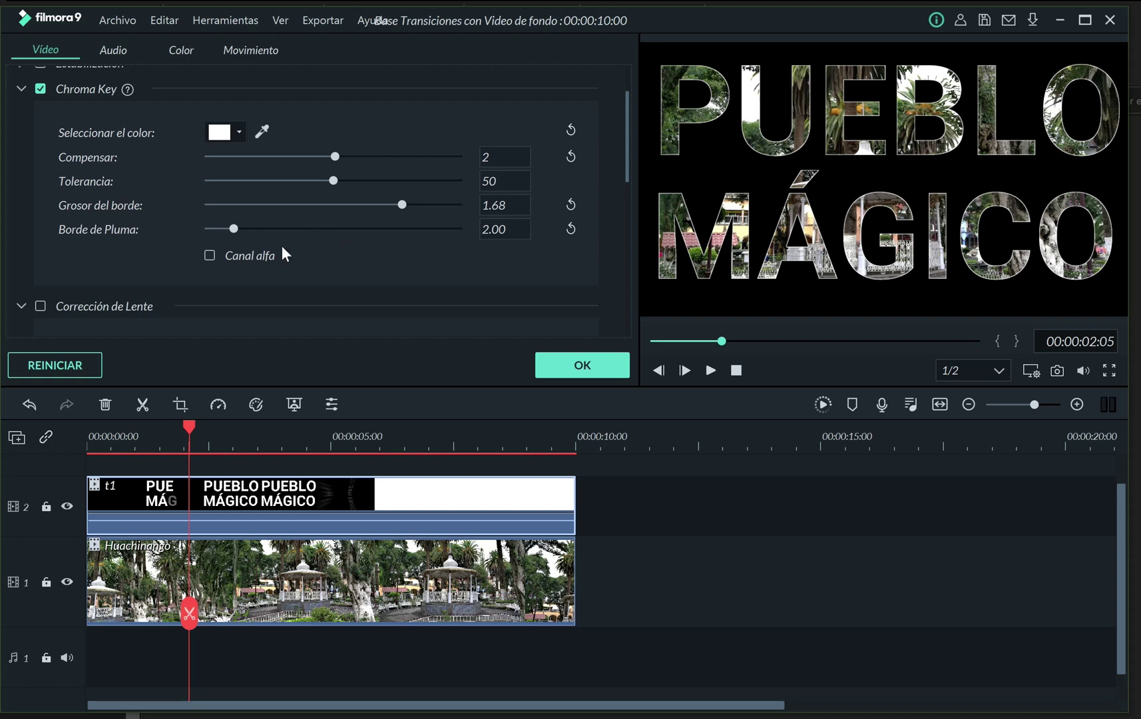
drag(231, 229, 204, 230)
drag(401, 205, 299, 205)
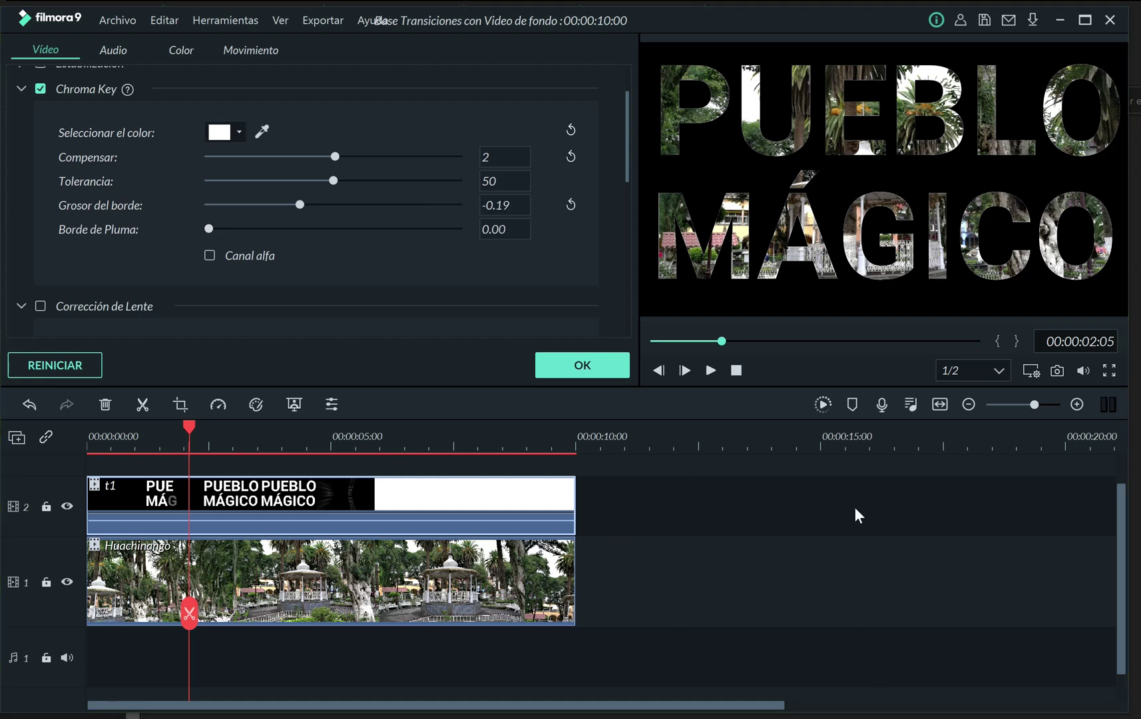
click(589, 365)
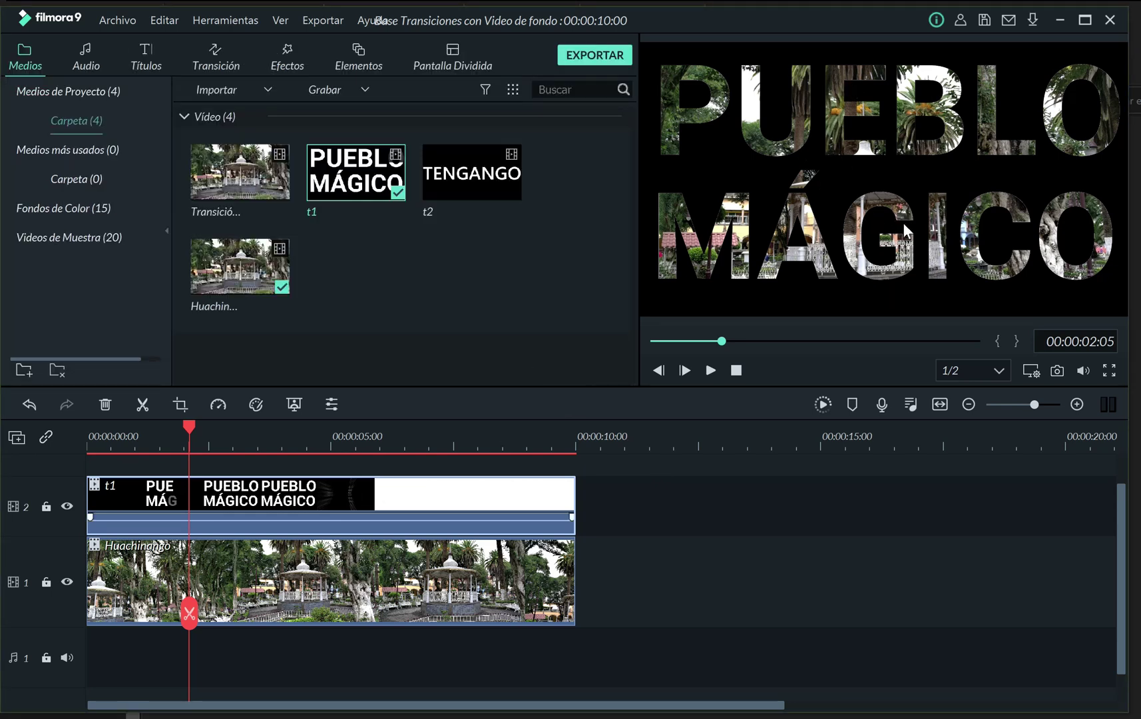
Raise the Chroma Key edge thickness of t1 to 2.01, keeping the edge feather at 0.00, to outline the letters.
double_click(303, 492)
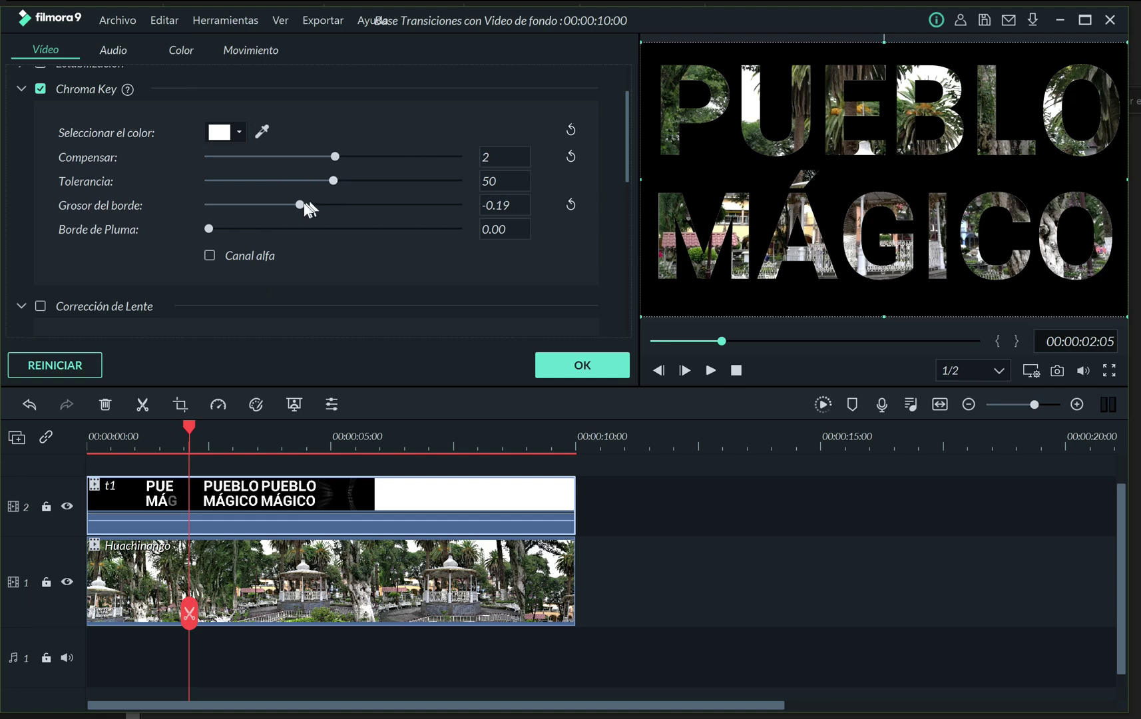
drag(299, 207, 404, 220)
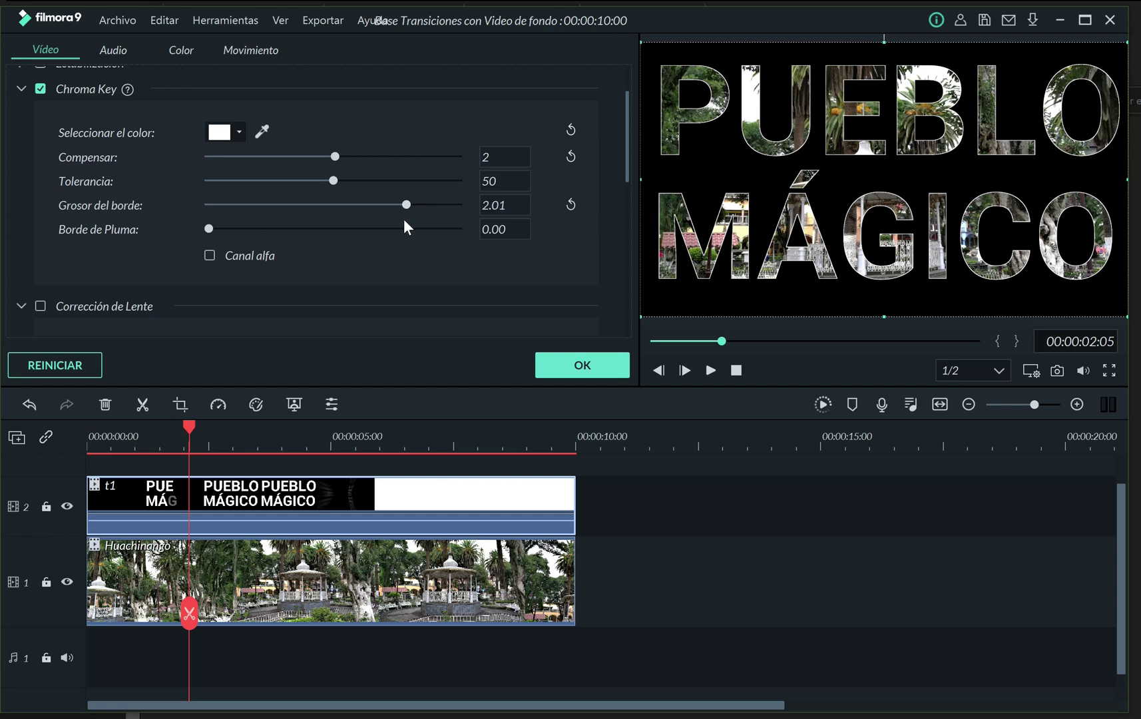
drag(231, 229, 194, 230)
click(593, 369)
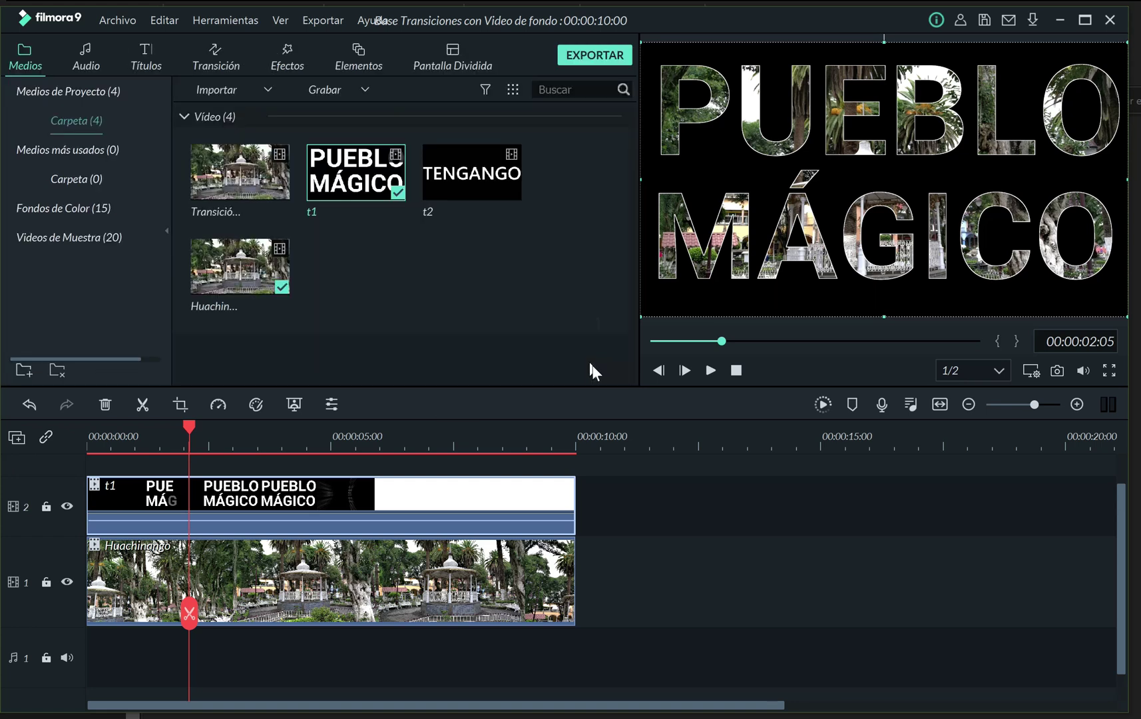
Play the outlined title transition from the start and render the timeline preview for smooth playback.
click(736, 373)
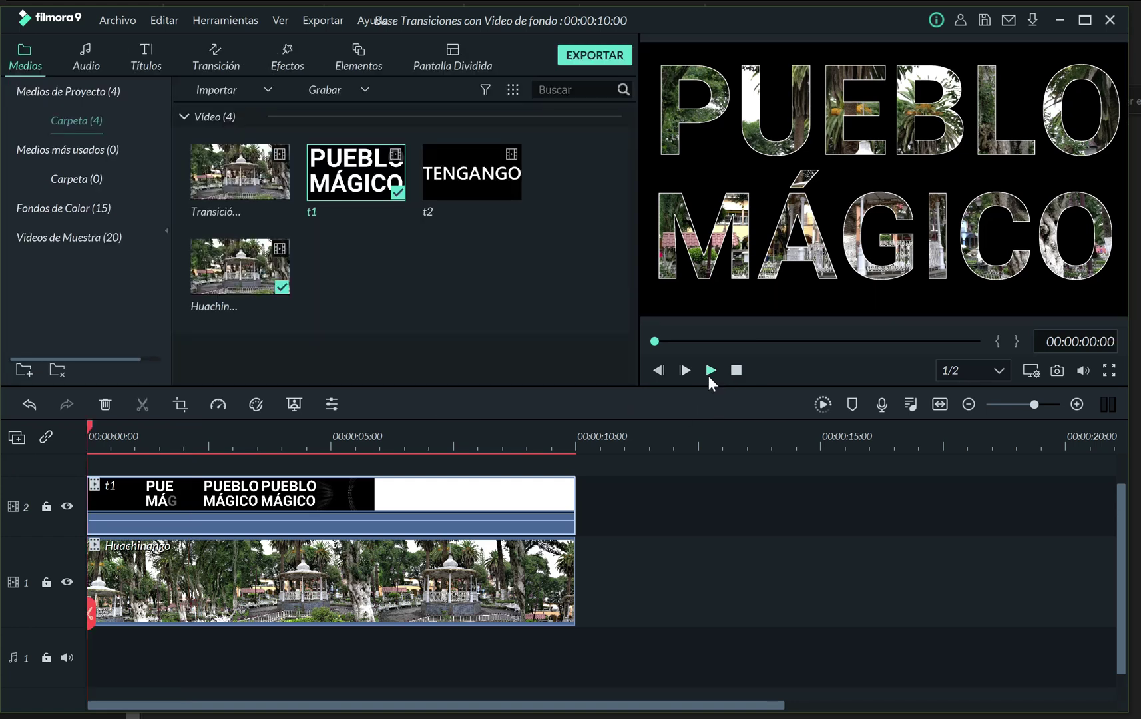
click(709, 377)
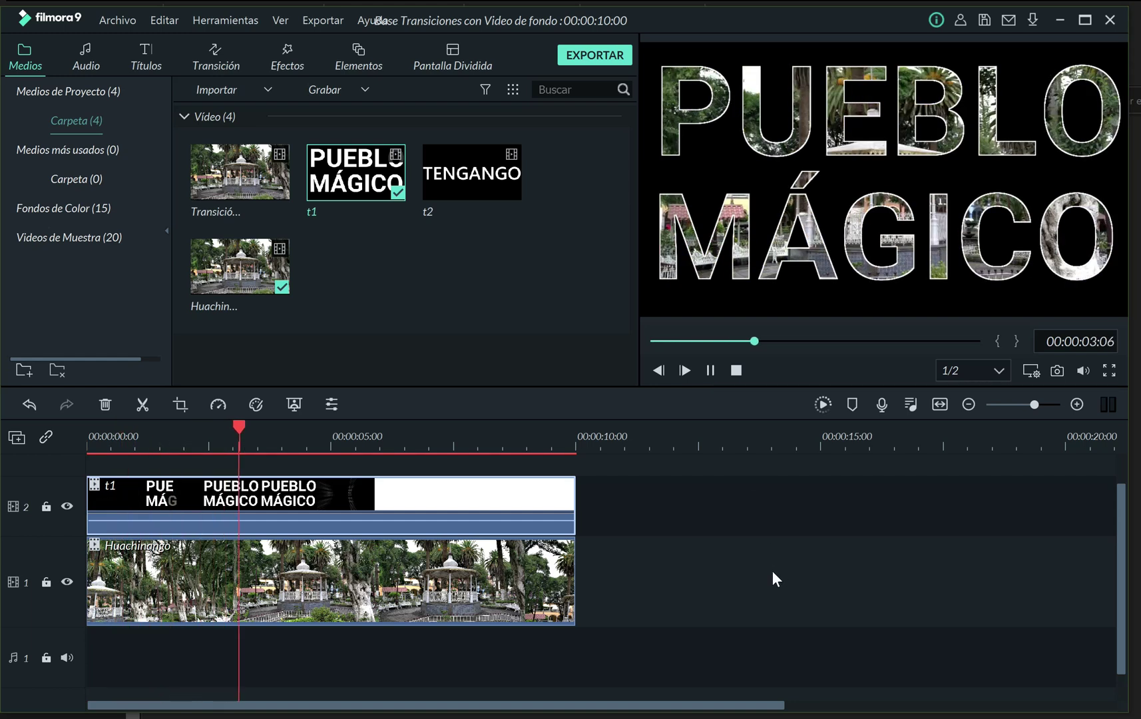
click(822, 408)
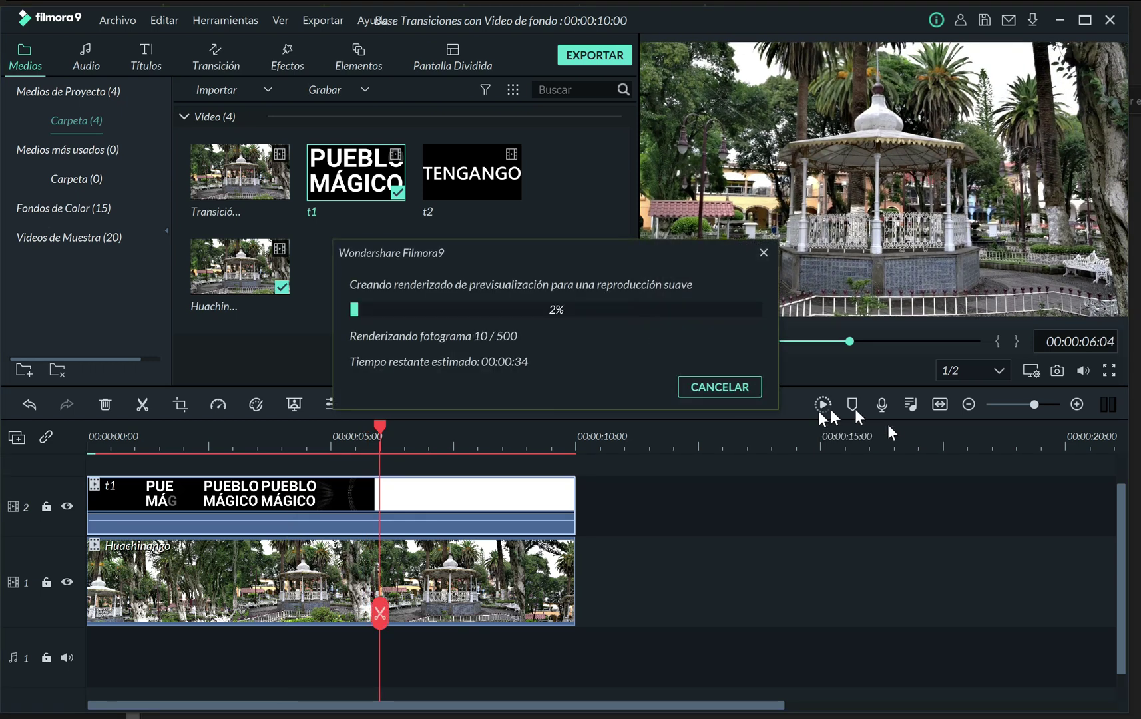